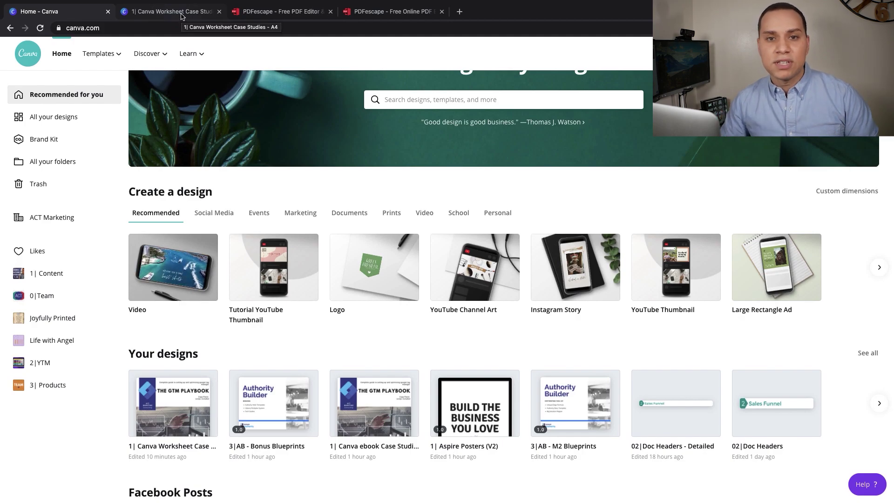
click(182, 11)
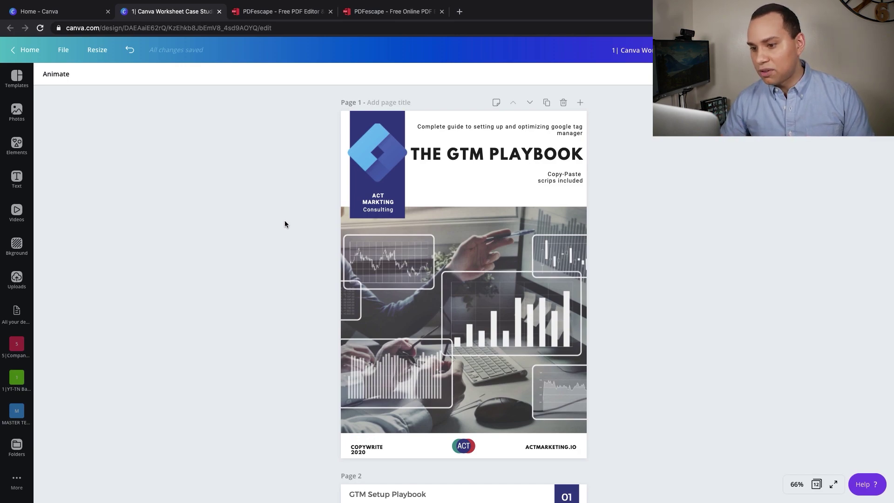
scroll(292, 218, down, 4)
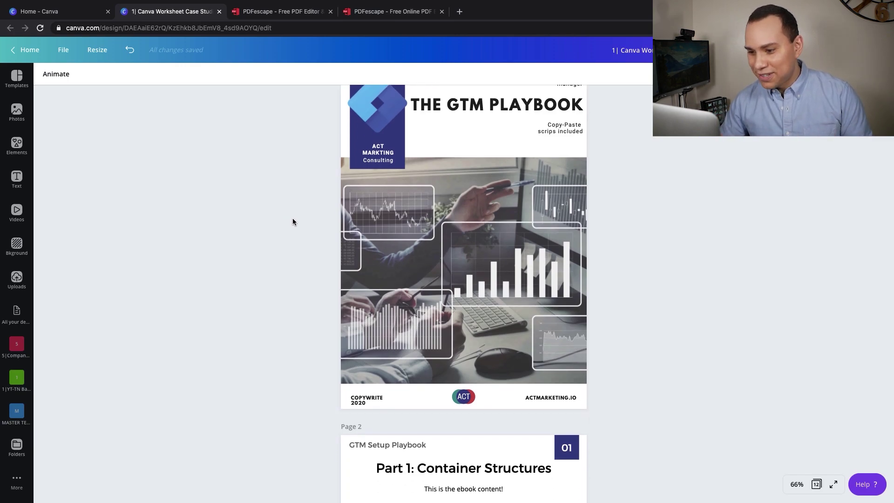
scroll(293, 218, down, 5)
scroll(292, 218, down, 4)
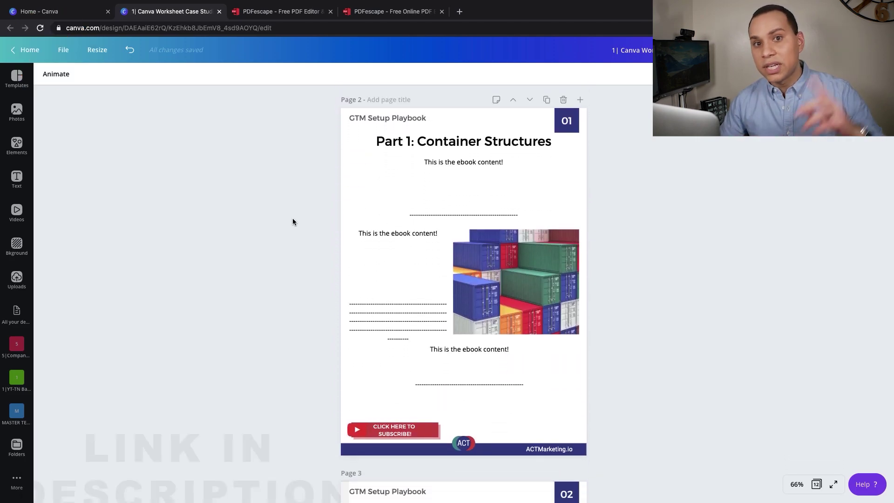
scroll(293, 221, up, 5)
scroll(292, 221, up, 4)
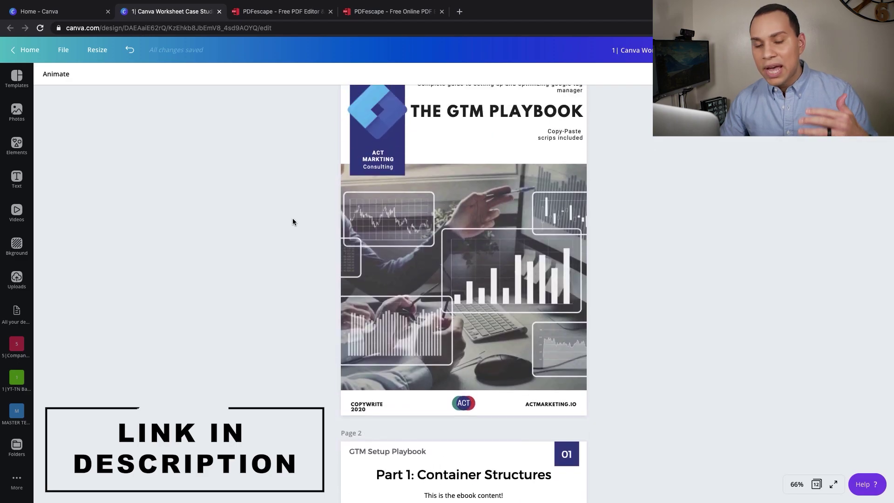
scroll(293, 221, up, 2)
scroll(292, 221, down, 2)
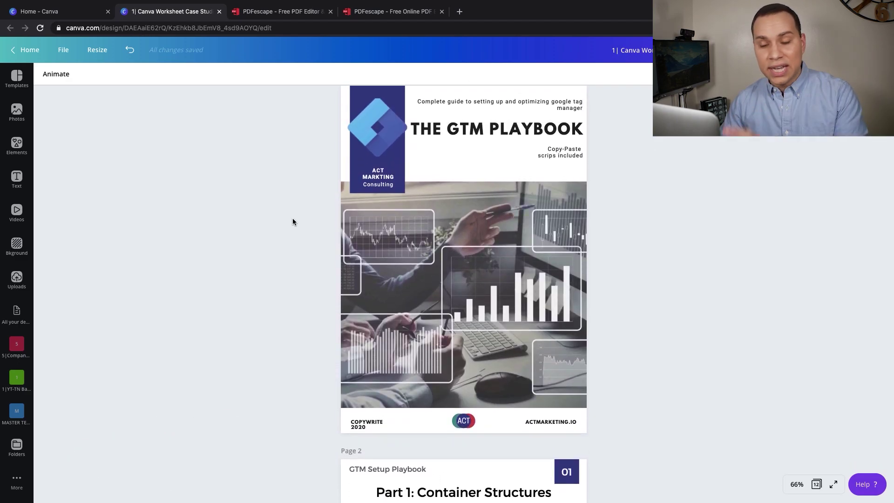
scroll(293, 221, down, 1)
scroll(293, 222, down, 4)
scroll(293, 222, down, 2)
scroll(292, 221, down, 1)
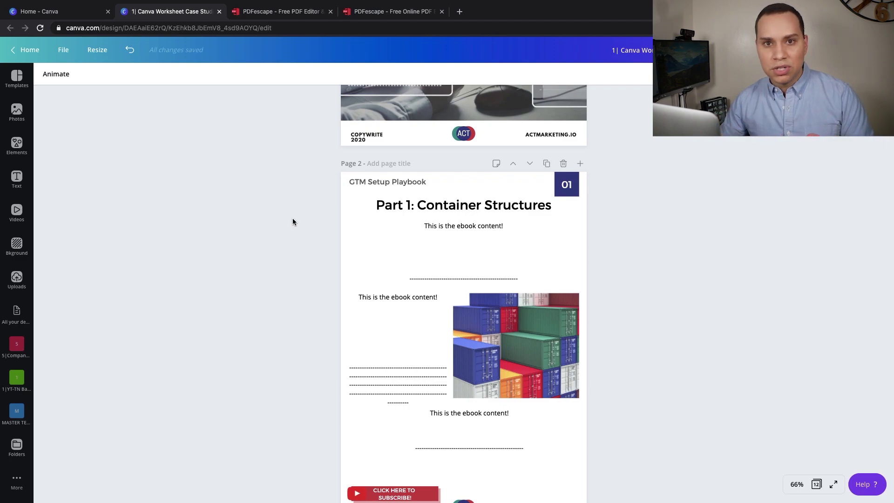
scroll(292, 221, down, 1)
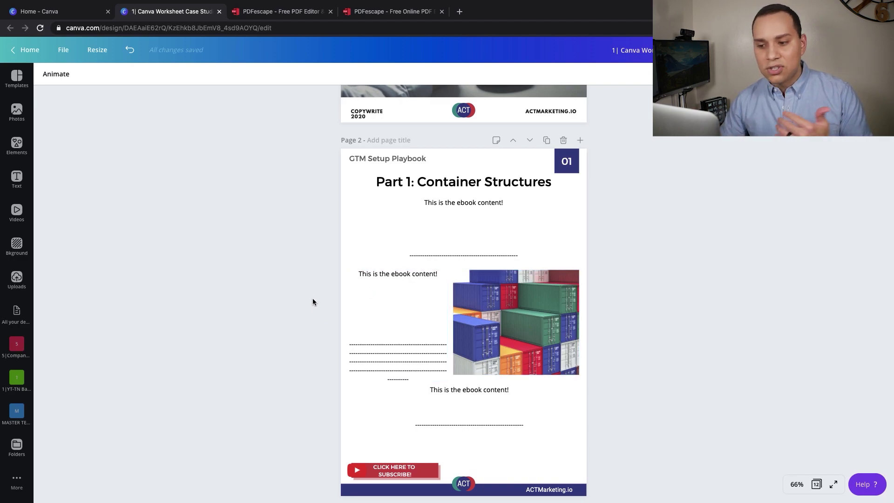
scroll(316, 289, down, 2)
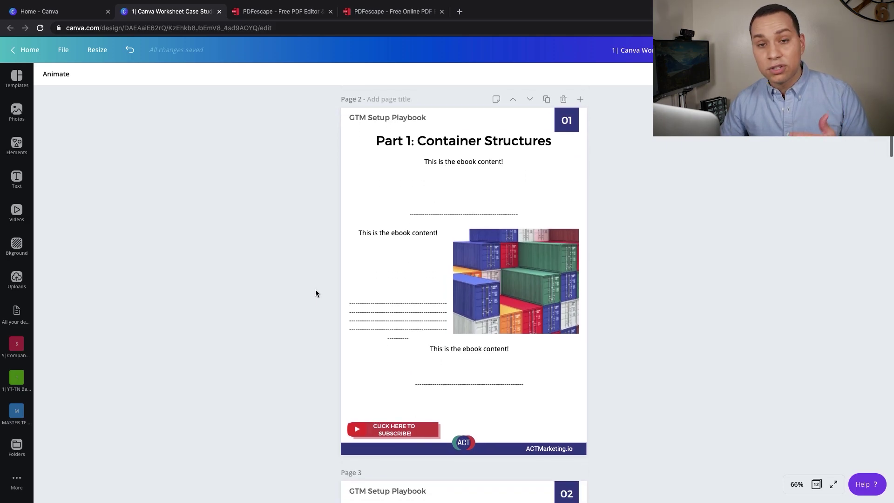
scroll(315, 289, down, 2)
scroll(315, 290, down, 3)
scroll(315, 289, down, 2)
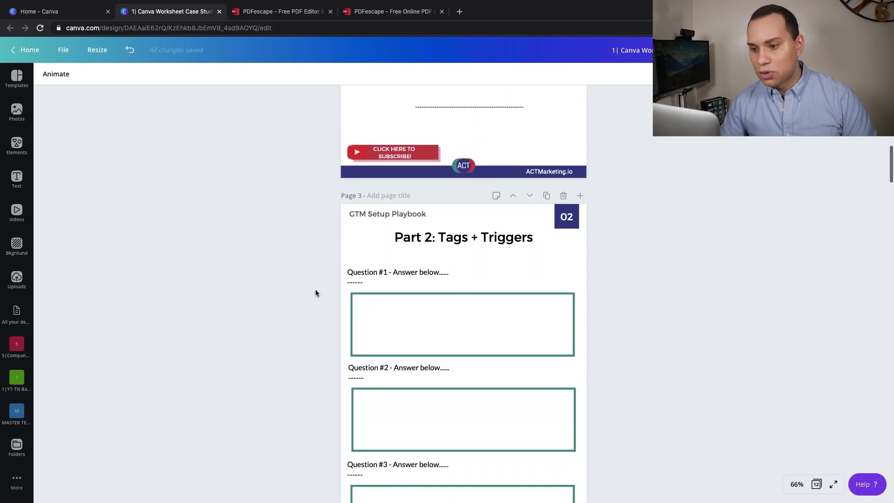
scroll(315, 289, down, 1)
scroll(315, 289, down, 1)
scroll(315, 289, down, 1)
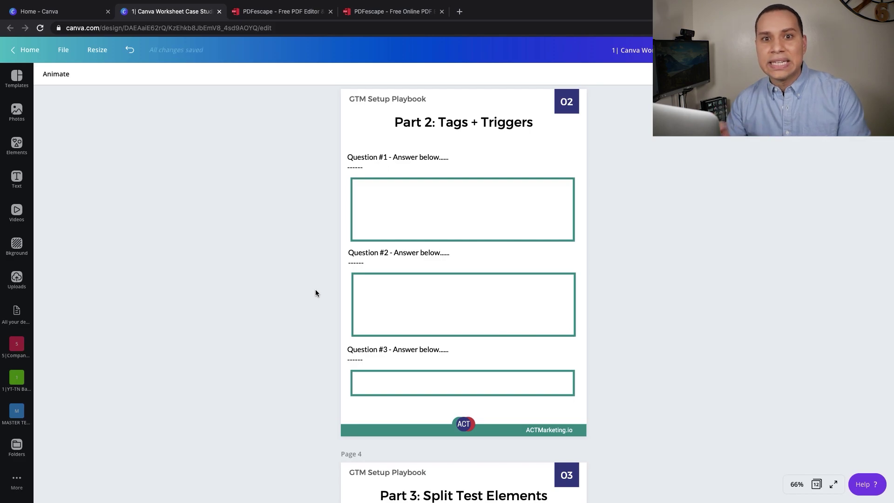
scroll(315, 289, up, 3)
scroll(315, 289, up, 4)
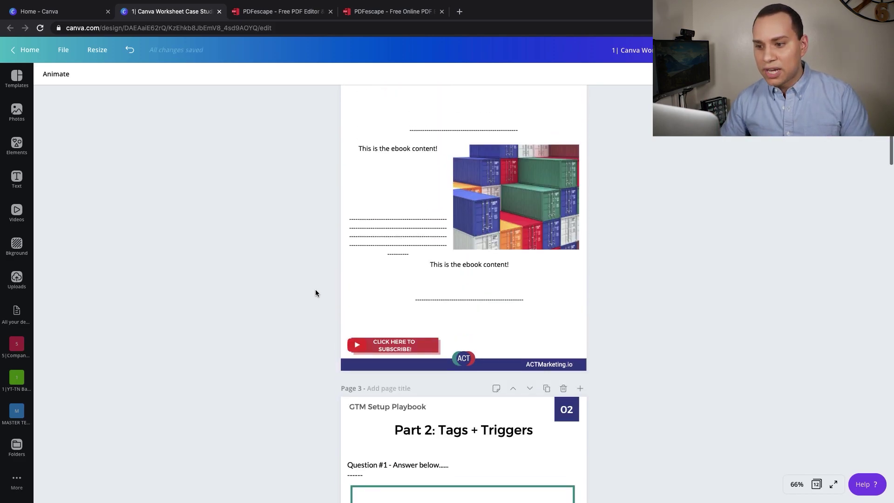
scroll(314, 289, up, 3)
mouse_move(398, 277)
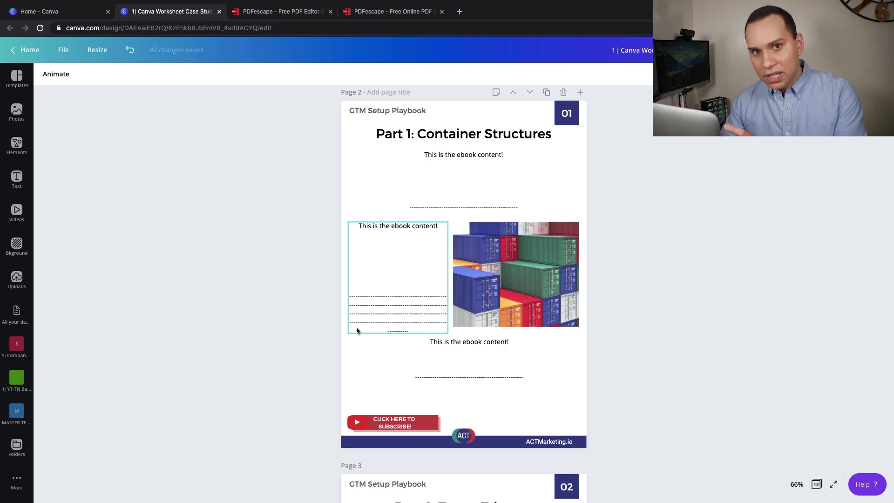
scroll(356, 327, down, 3)
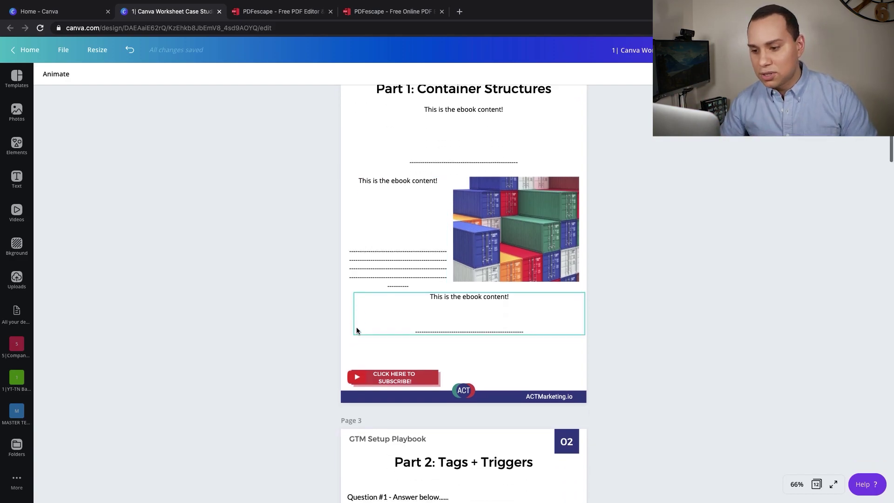
scroll(357, 328, down, 3)
scroll(324, 282, down, 2)
scroll(324, 281, down, 2)
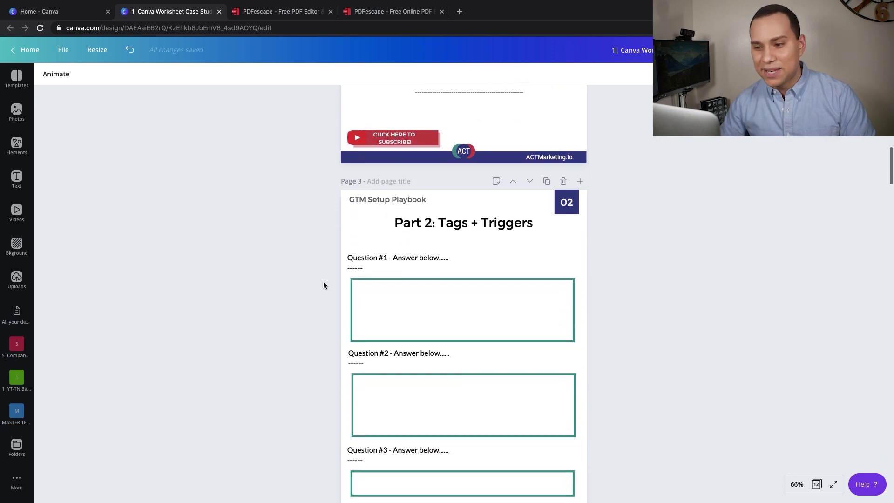
scroll(324, 282, down, 2)
scroll(323, 282, down, 1)
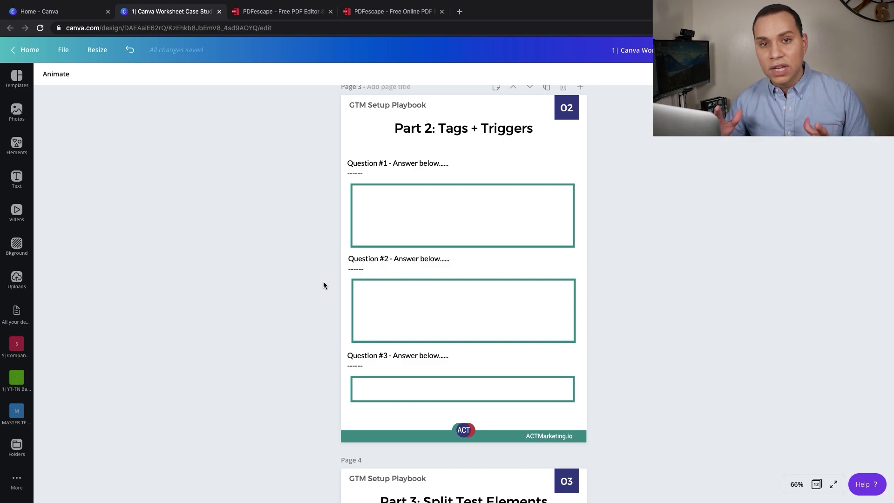
click(391, 107)
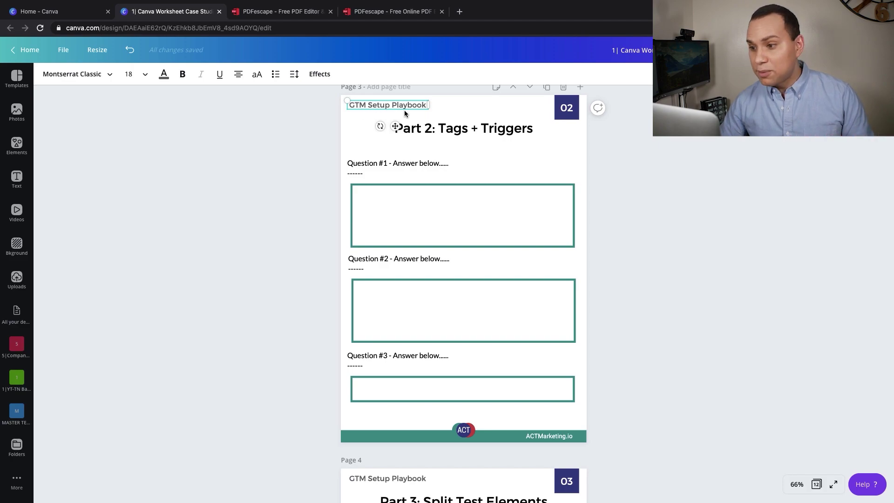
click(567, 118)
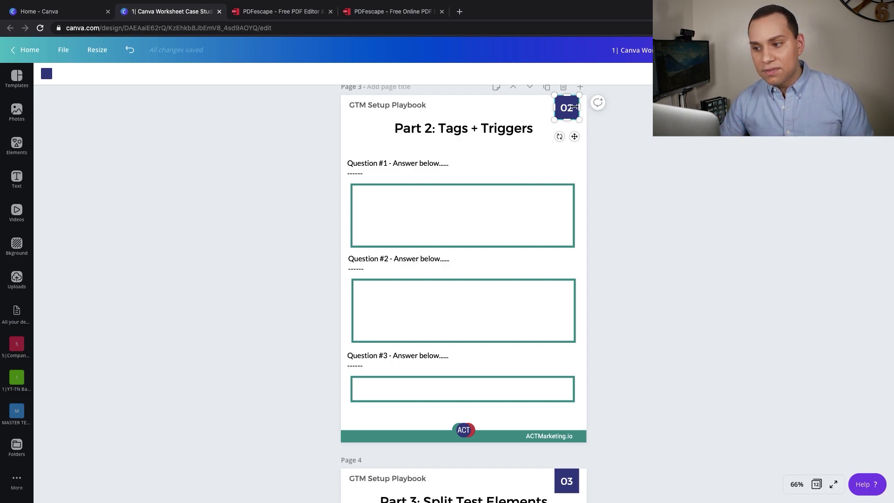
double_click(569, 110)
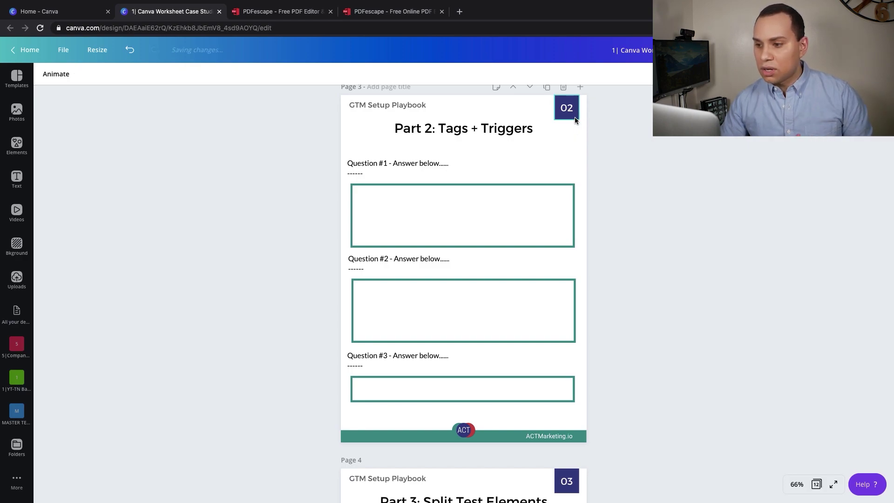
click(574, 117)
drag(573, 117, 574, 117)
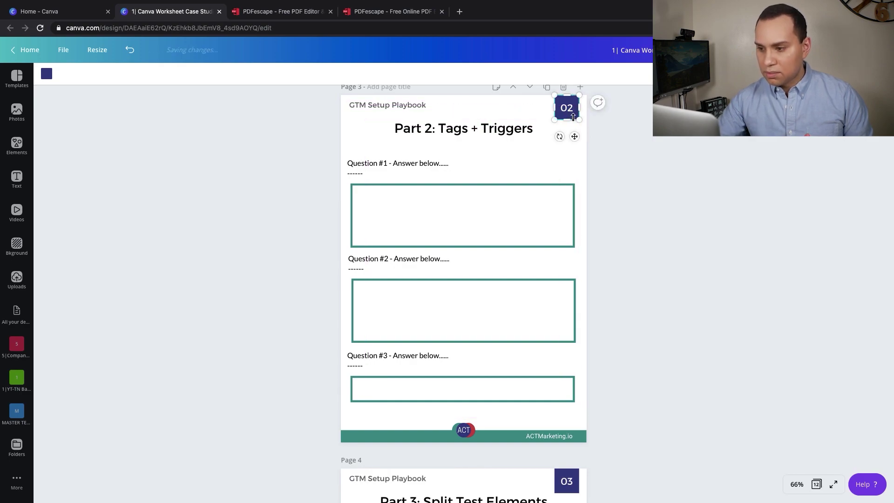
click(448, 246)
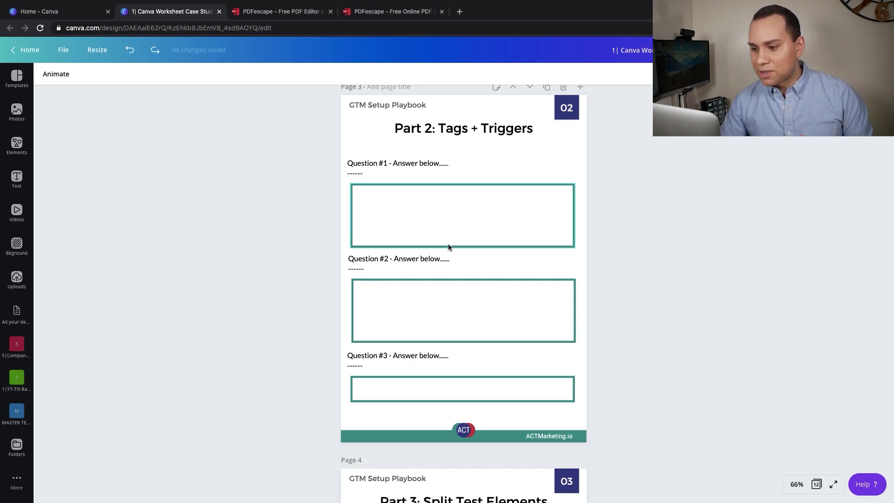
click(380, 437)
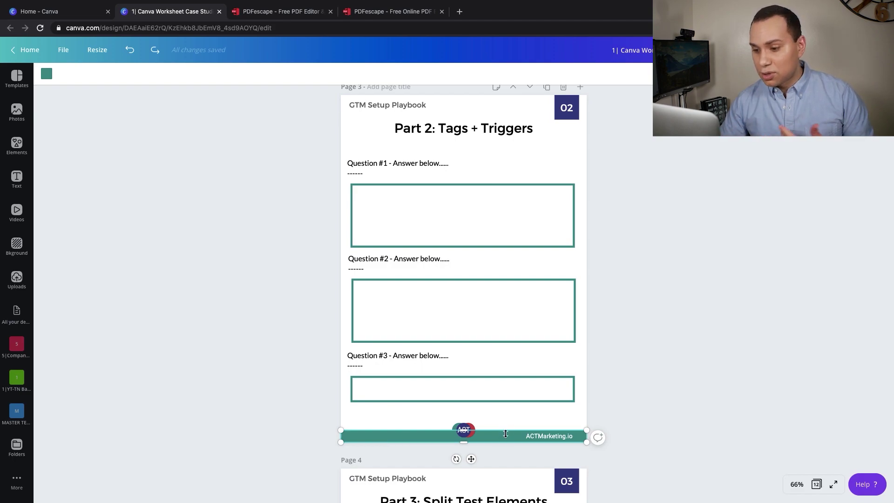
click(551, 437)
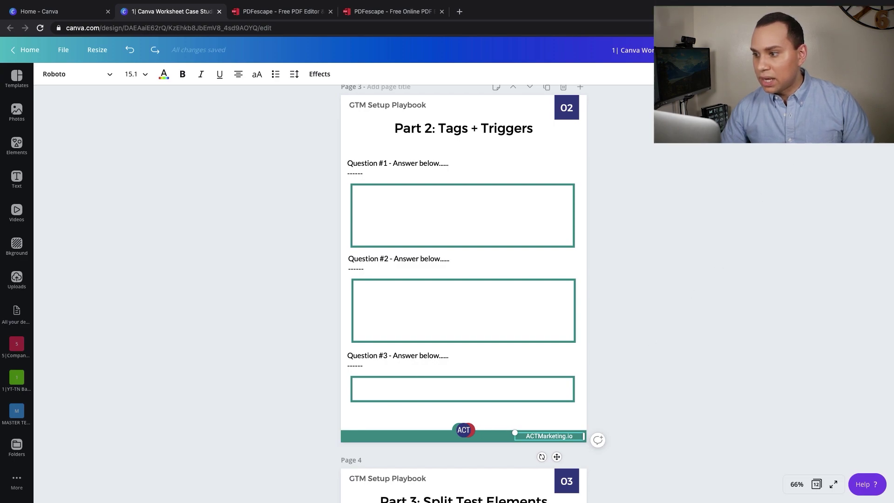
click(825, 74)
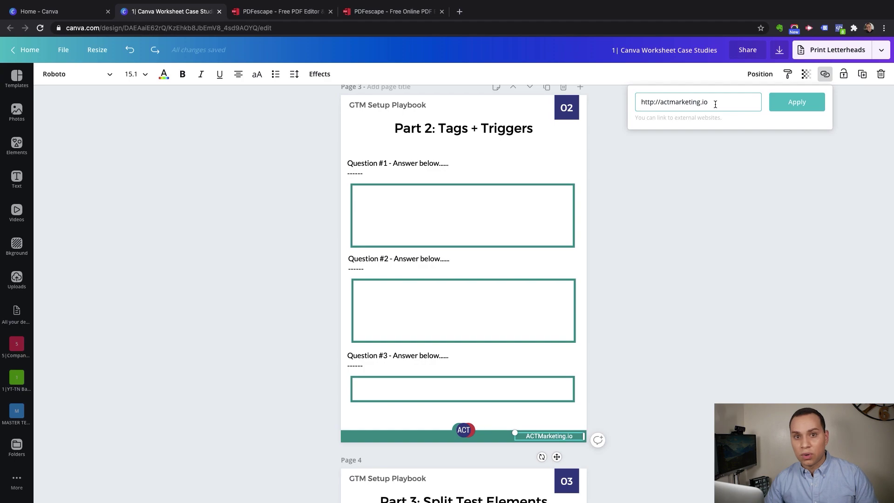
click(618, 296)
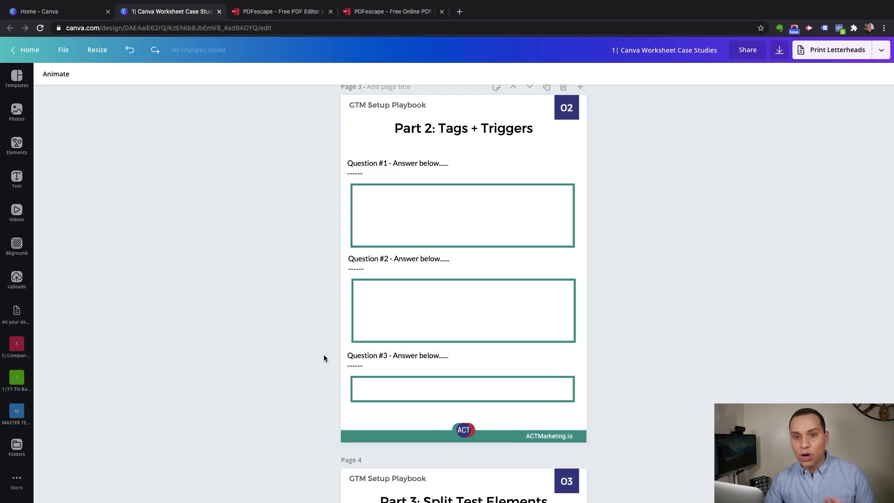
Browse the Elements shapes library, then select and deselect the Subscribe button text.
click(17, 145)
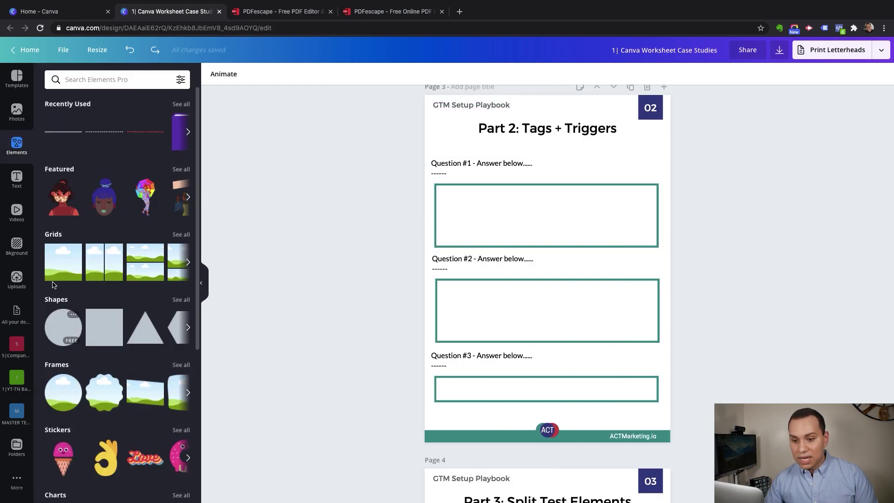
click(56, 299)
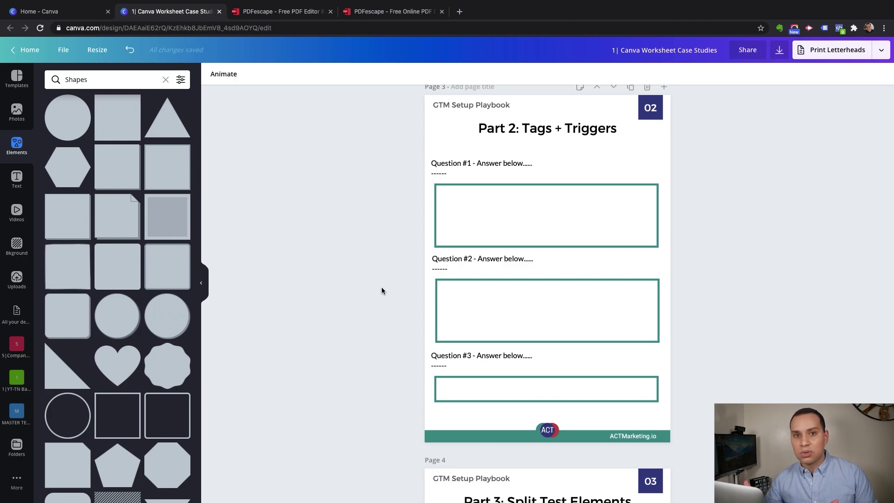
scroll(381, 287, up, 4)
scroll(381, 287, up, 4)
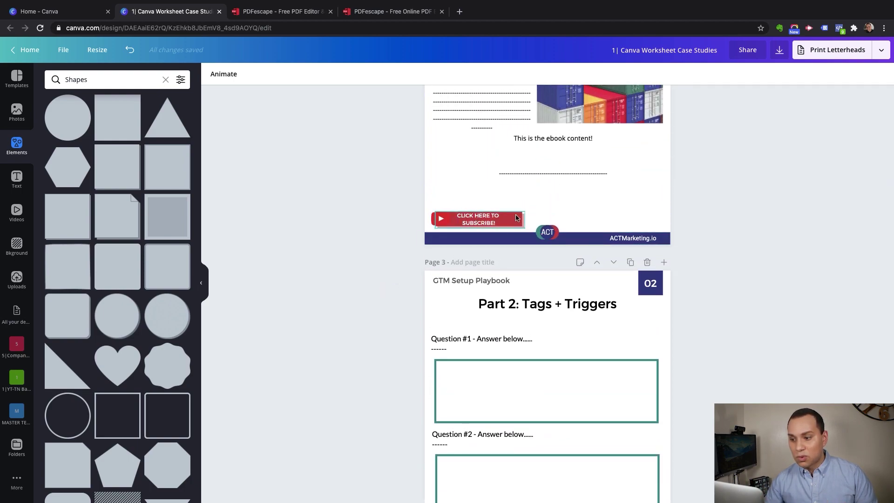
click(486, 219)
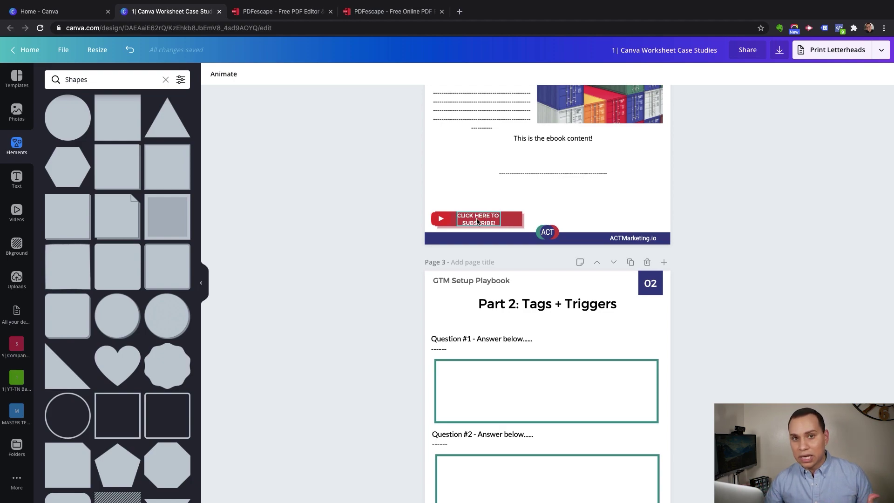
double_click(477, 221)
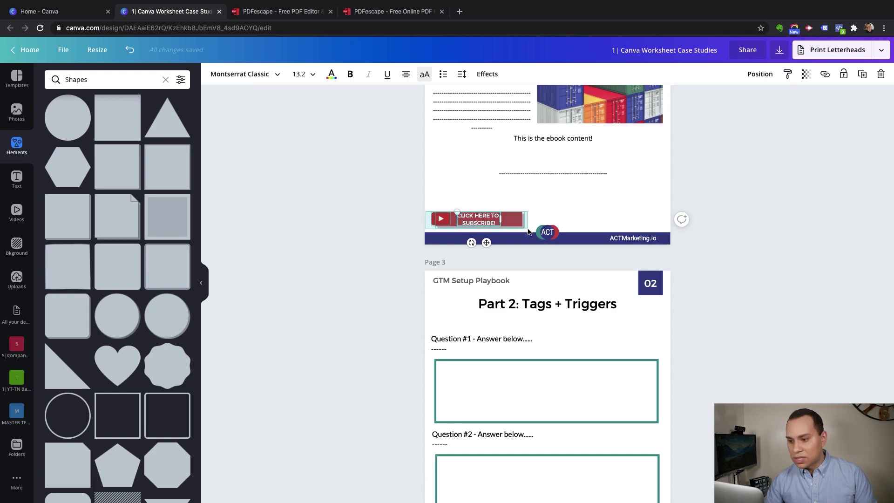
click(525, 226)
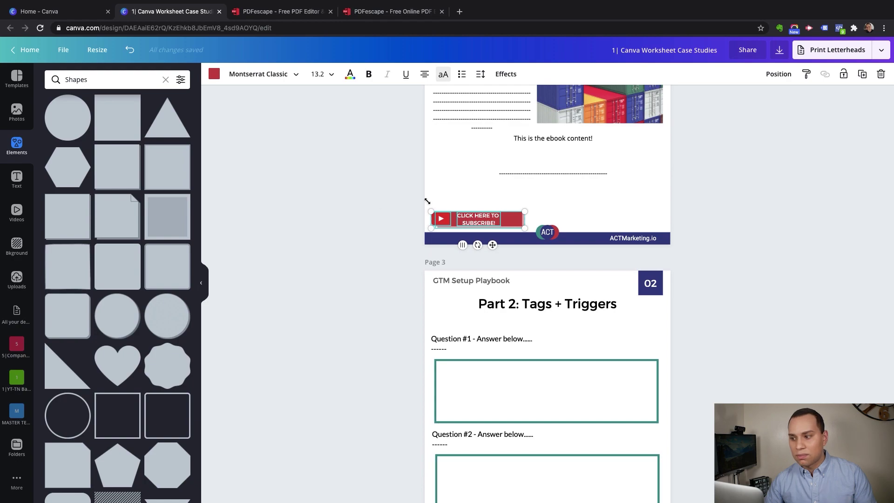
click(357, 228)
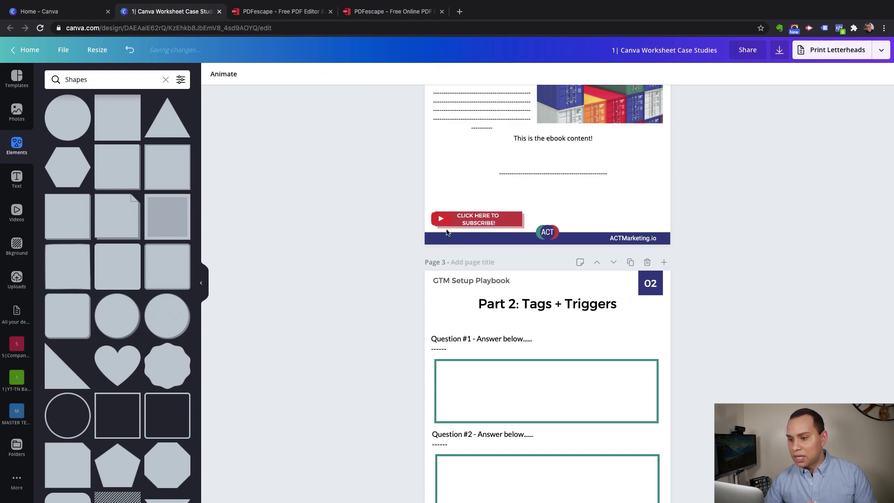
Check the link setting on the Subscribe button text, which has no link attached.
double_click(494, 219)
click(824, 74)
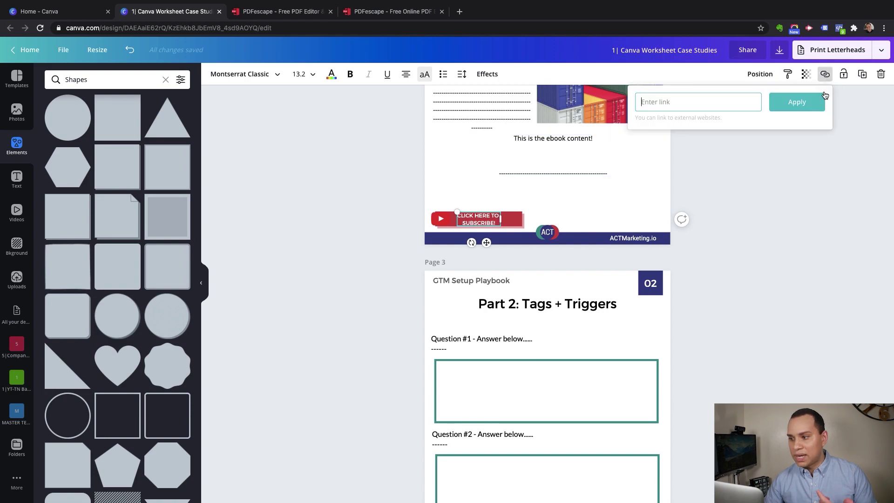
click(755, 174)
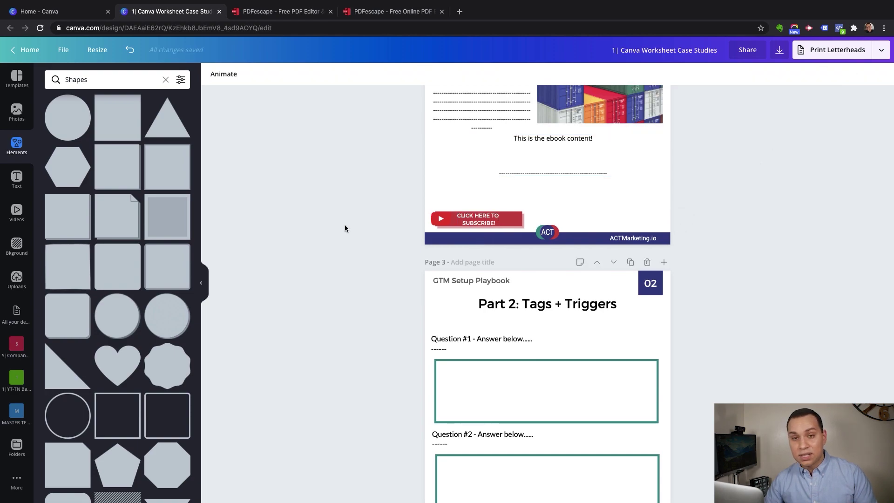
scroll(344, 224, up, 5)
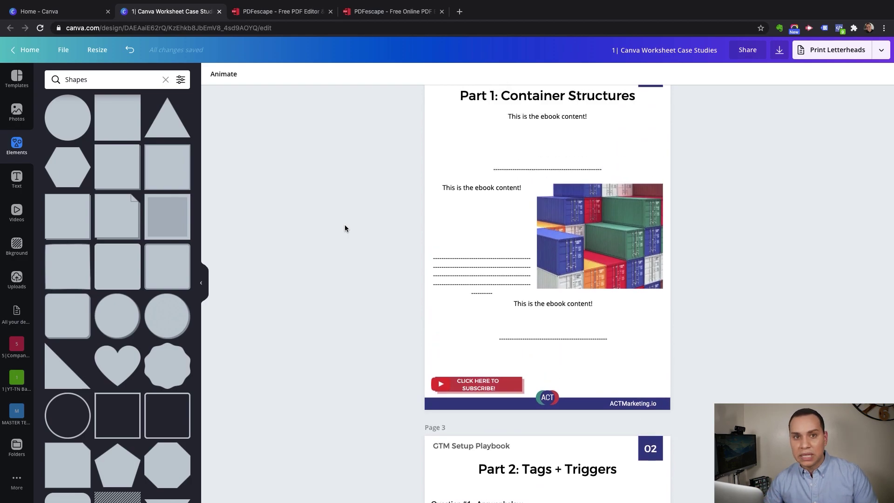
scroll(344, 224, down, 3)
scroll(344, 224, down, 5)
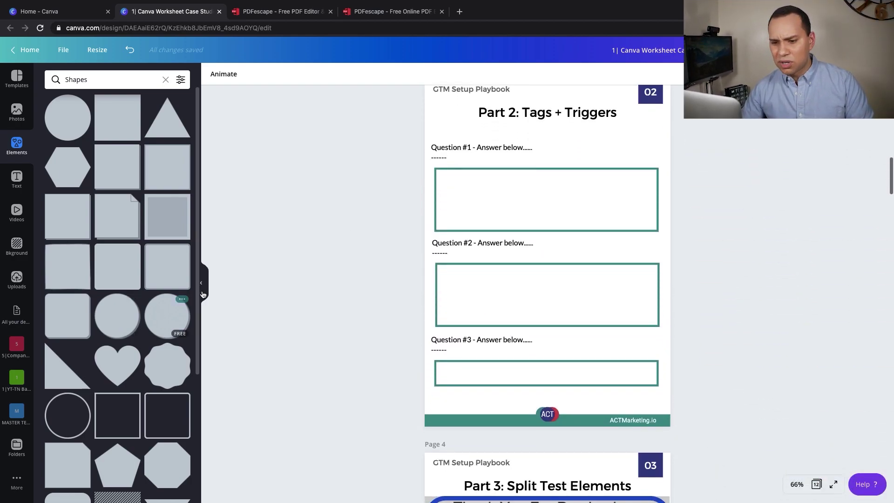
click(204, 284)
scroll(598, 224, up, 1)
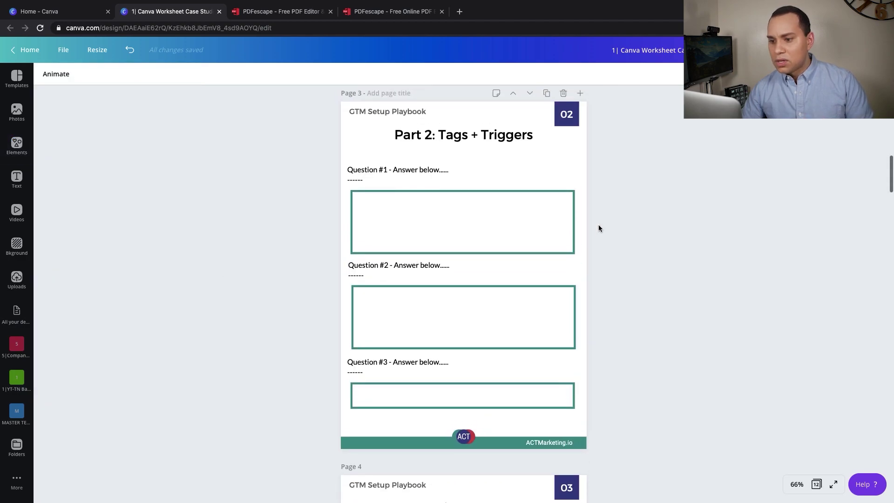
scroll(615, 177, up, 1)
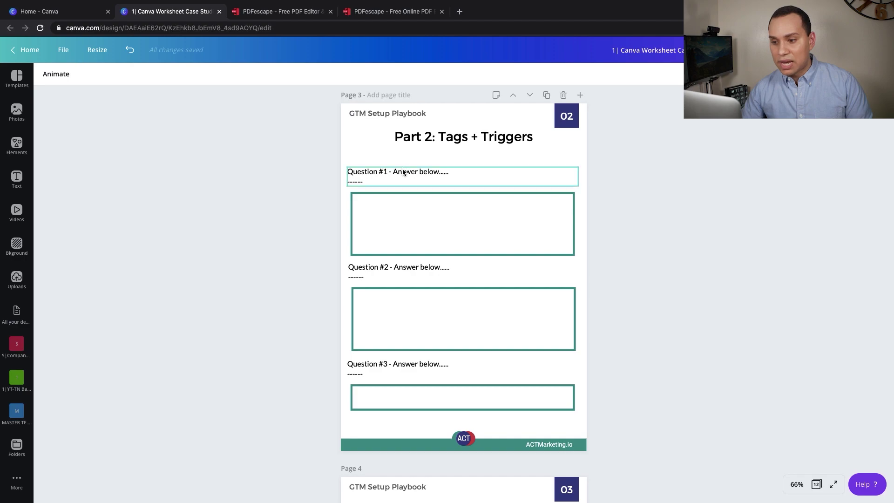
click(403, 213)
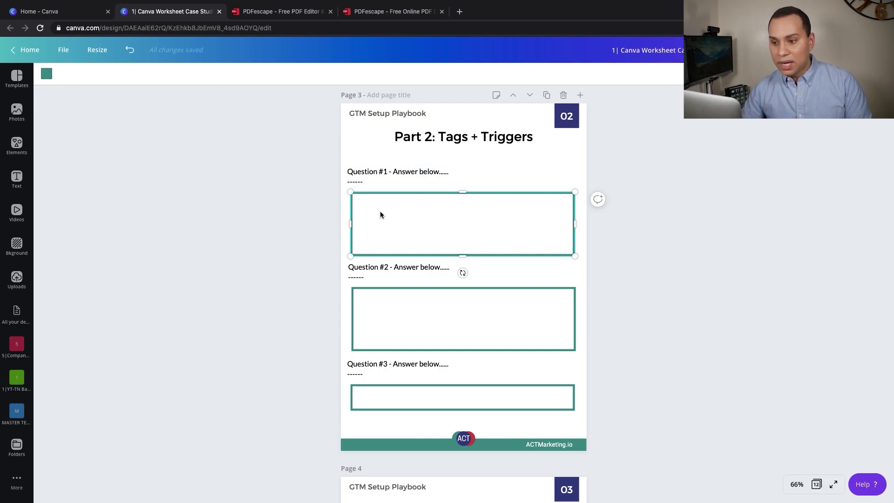
click(386, 175)
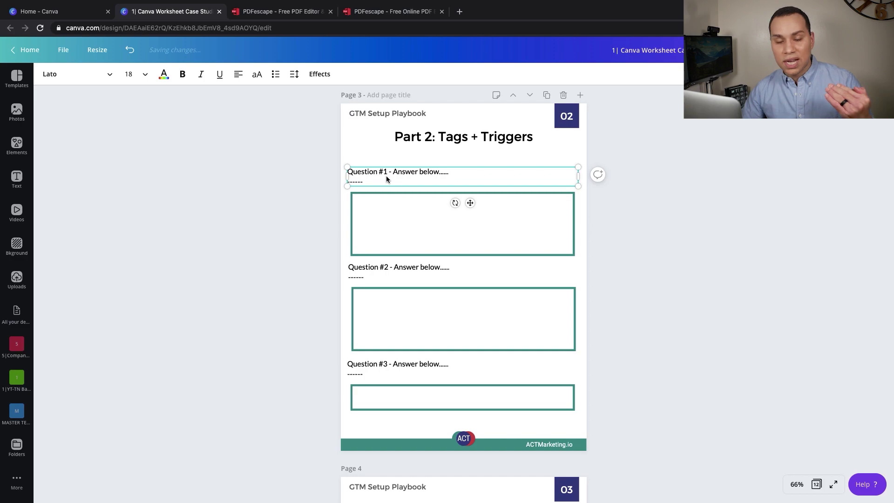
click(388, 217)
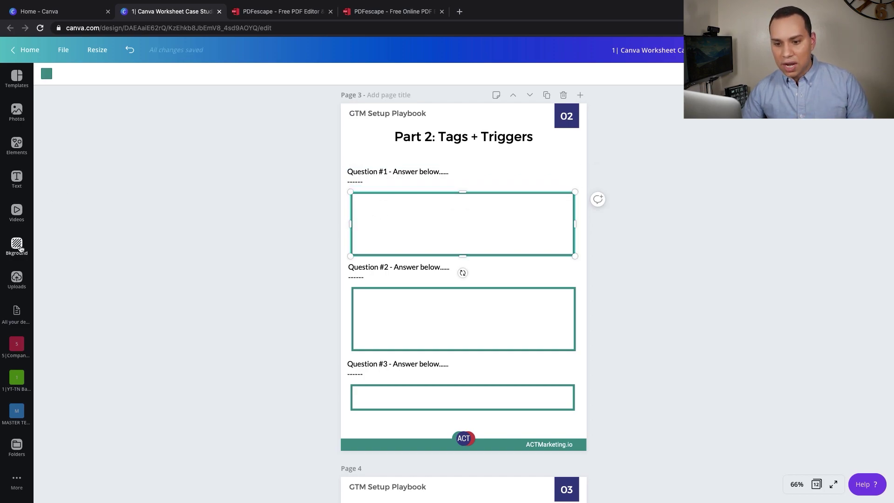
click(16, 146)
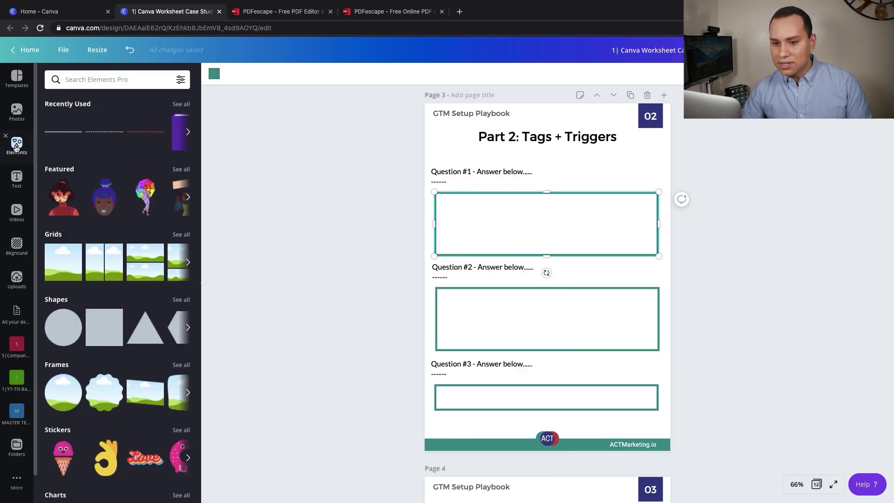
click(56, 299)
scroll(125, 249, down, 5)
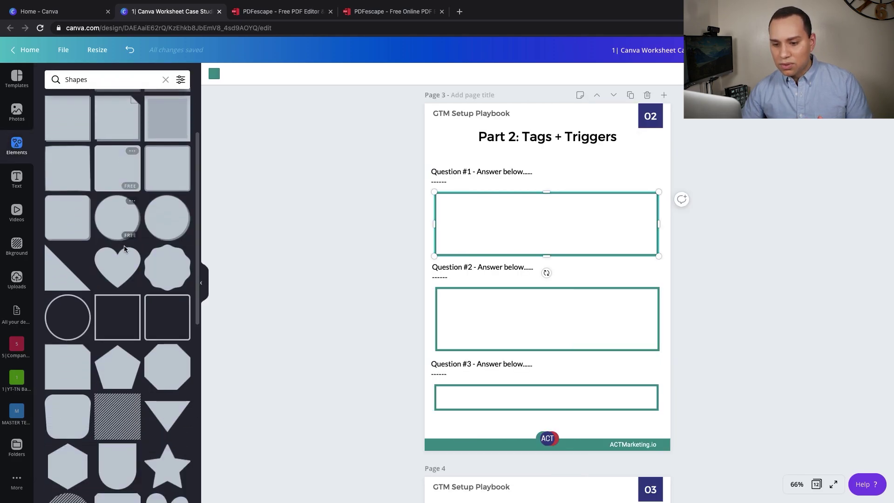
scroll(124, 249, down, 2)
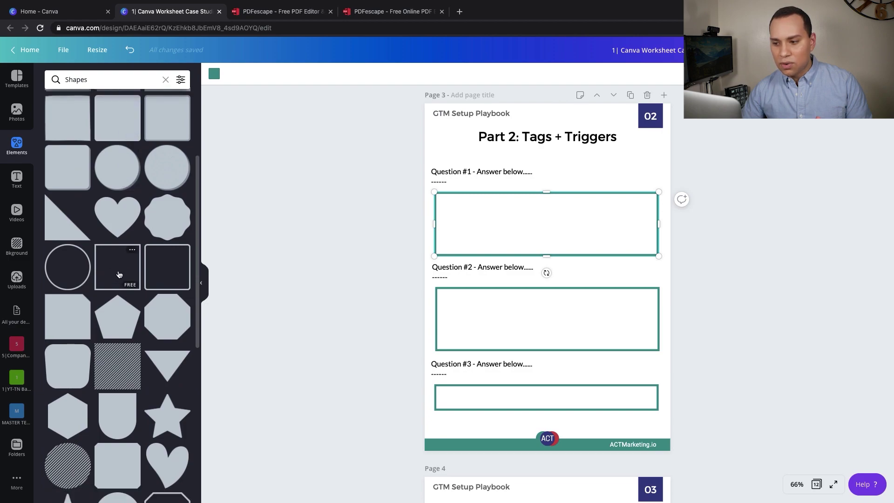
click(118, 267)
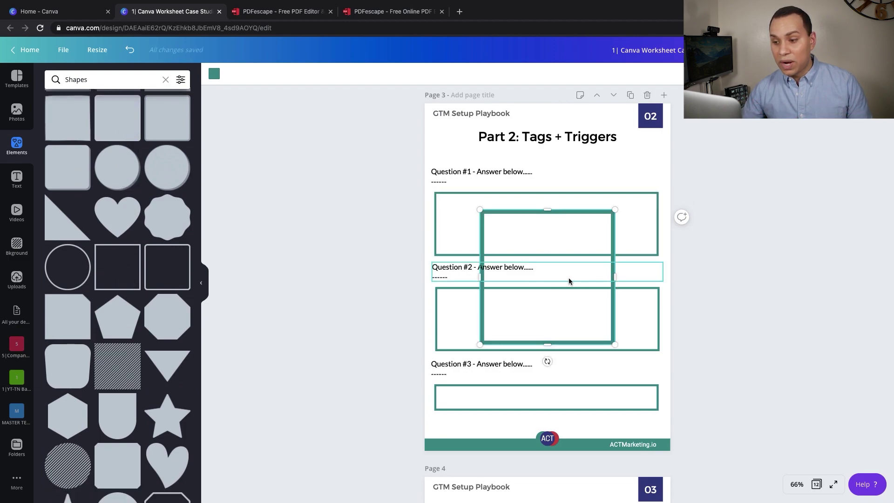
key(Delete)
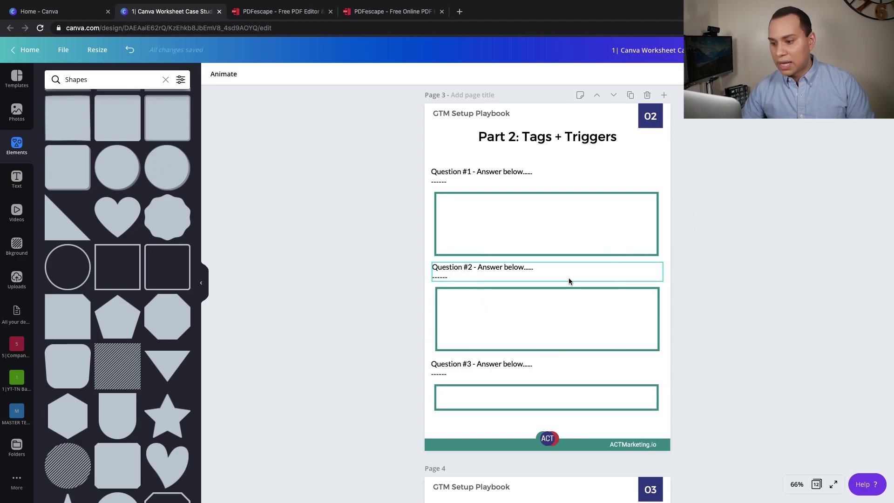
scroll(569, 278, down, 5)
scroll(569, 277, down, 5)
scroll(568, 281, down, 3)
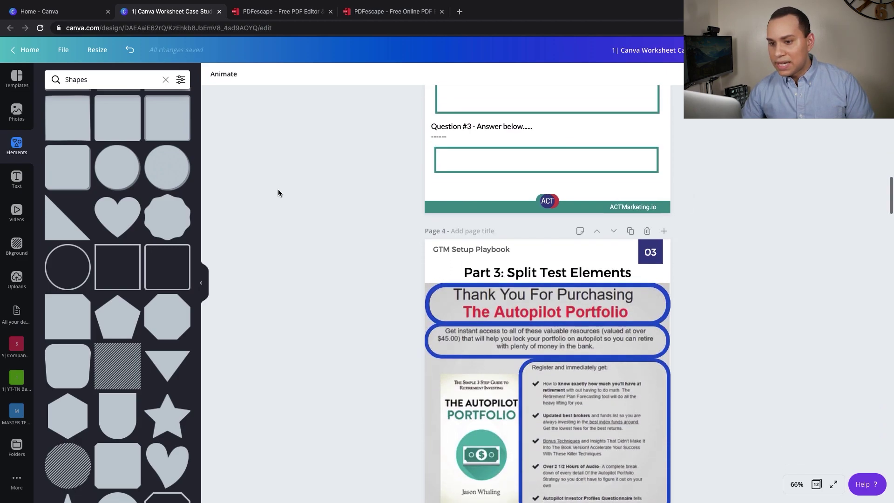
Hide the Elements panel to review the Split Test Elements and Email #1 pages.
click(202, 283)
scroll(285, 267, down, 4)
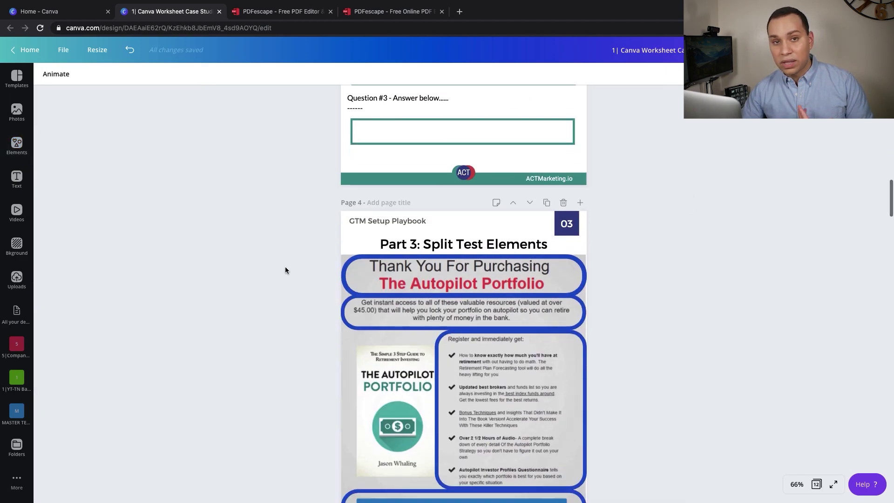
scroll(285, 266, down, 4)
scroll(285, 266, down, 2)
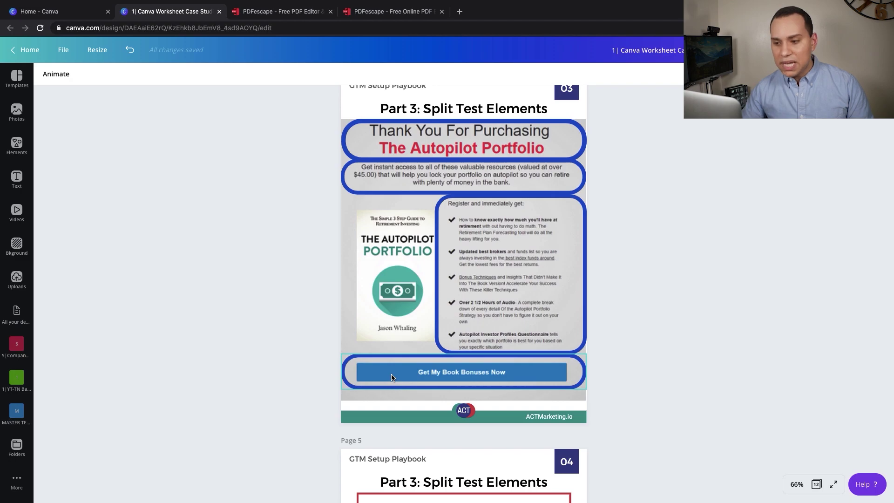
scroll(520, 285, down, 3)
scroll(521, 284, down, 5)
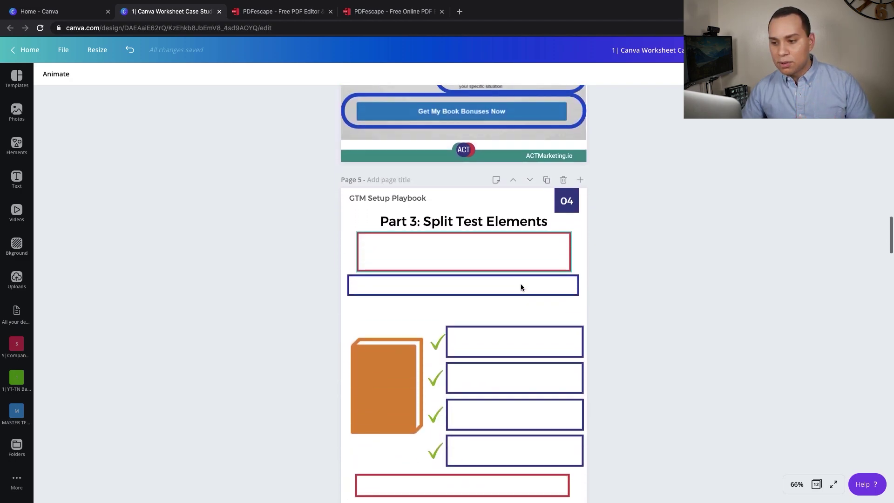
scroll(520, 284, down, 3)
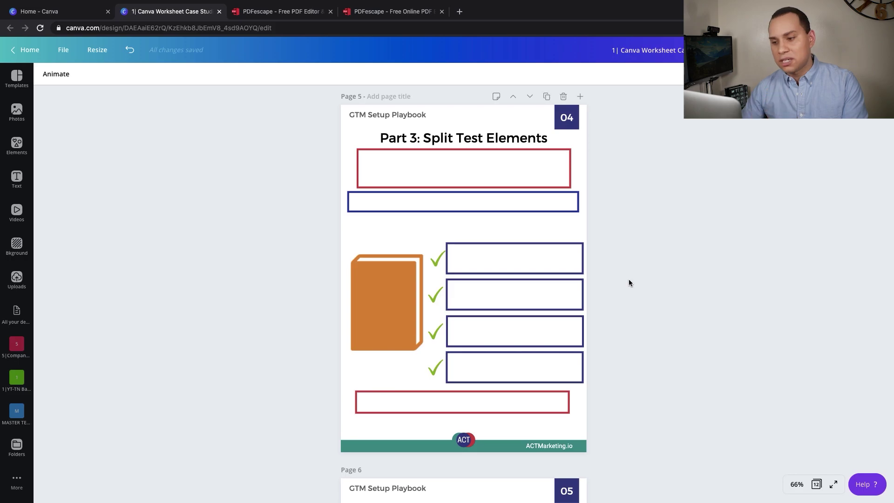
scroll(628, 279, up, 5)
scroll(628, 279, up, 5)
scroll(629, 279, up, 4)
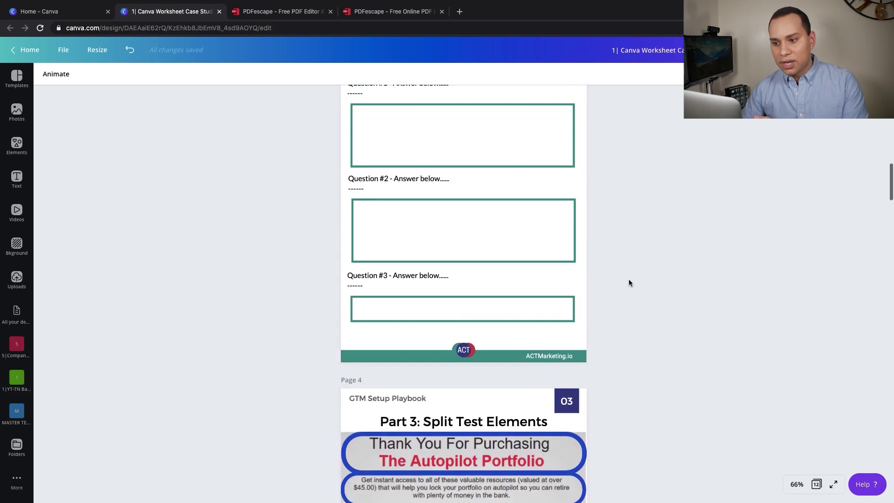
scroll(628, 279, up, 3)
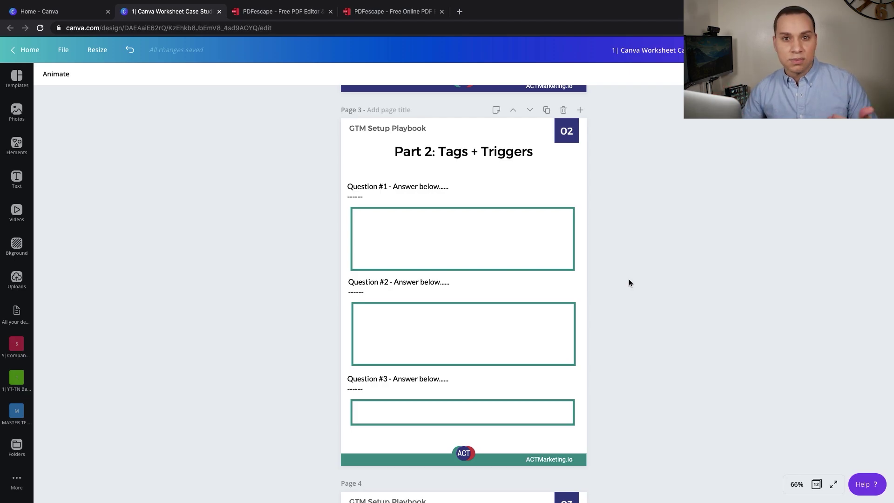
scroll(628, 279, down, 3)
scroll(629, 279, down, 4)
scroll(629, 278, down, 4)
scroll(628, 279, down, 3)
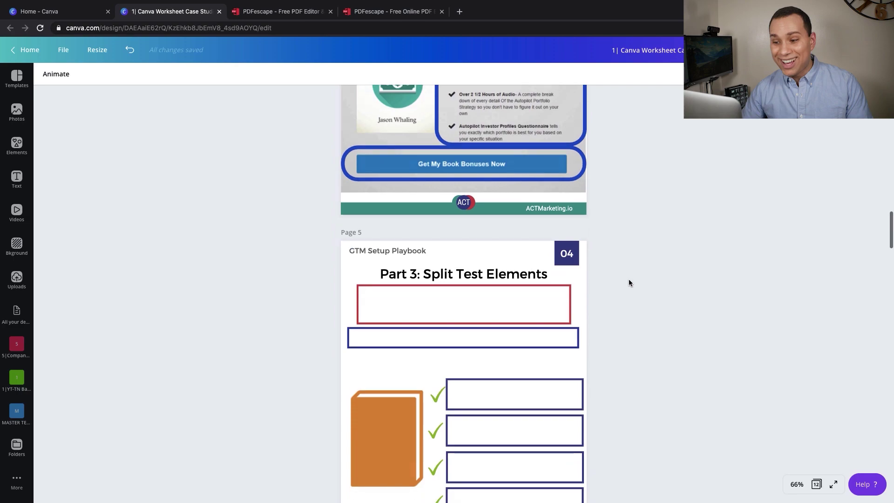
scroll(628, 279, down, 3)
scroll(628, 279, down, 2)
scroll(628, 279, down, 1)
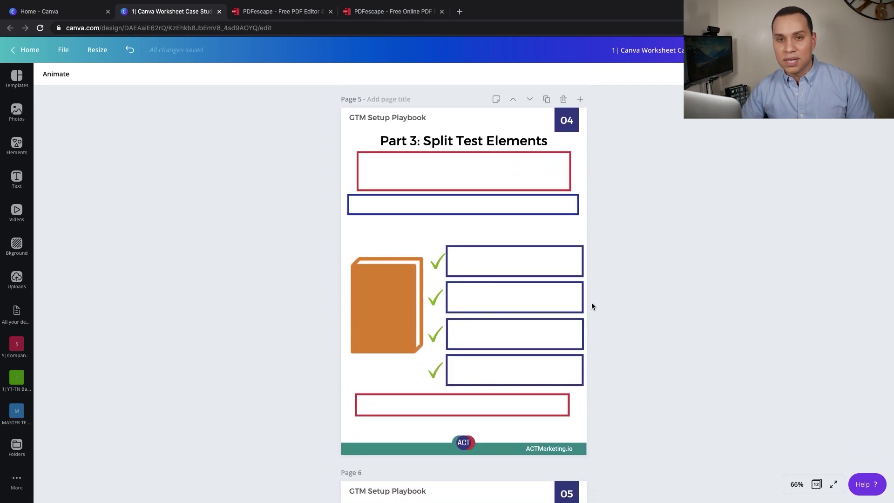
scroll(592, 306, down, 1)
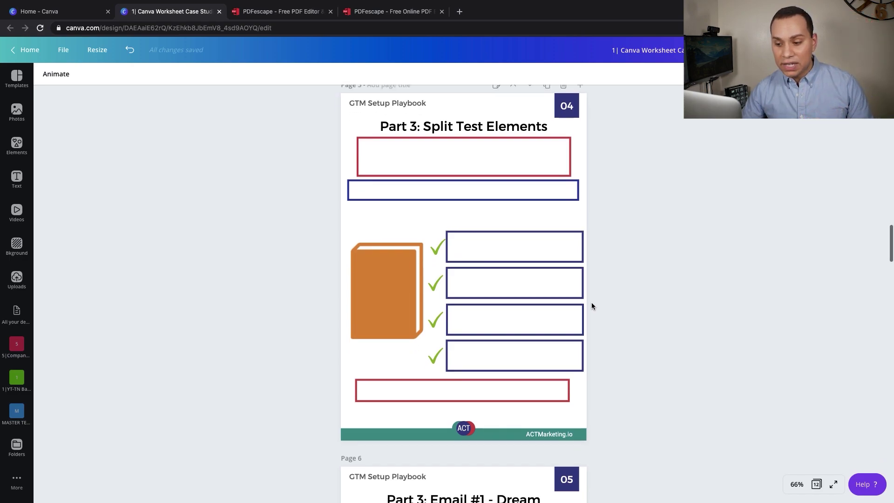
scroll(591, 305, down, 2)
scroll(591, 305, down, 1)
scroll(591, 306, down, 2)
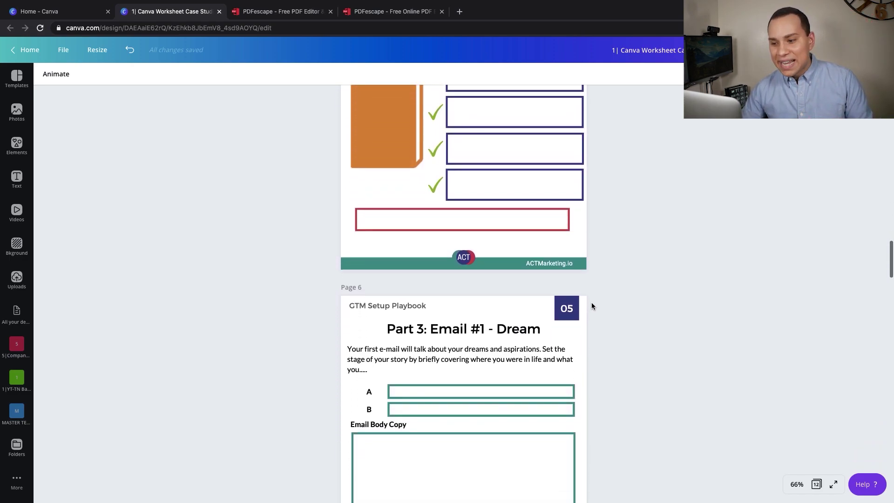
scroll(591, 305, down, 2)
scroll(591, 305, down, 2)
scroll(591, 305, down, 1)
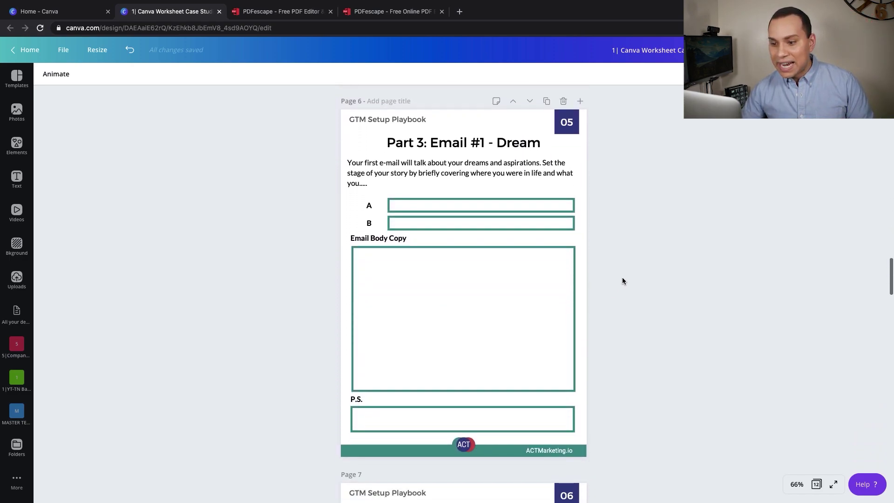
scroll(622, 280, down, 1)
scroll(622, 281, down, 1)
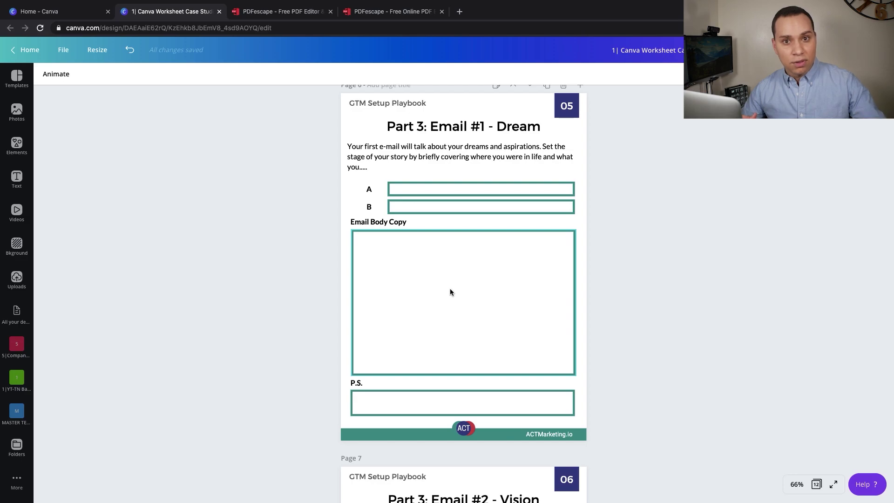
scroll(450, 288, down, 3)
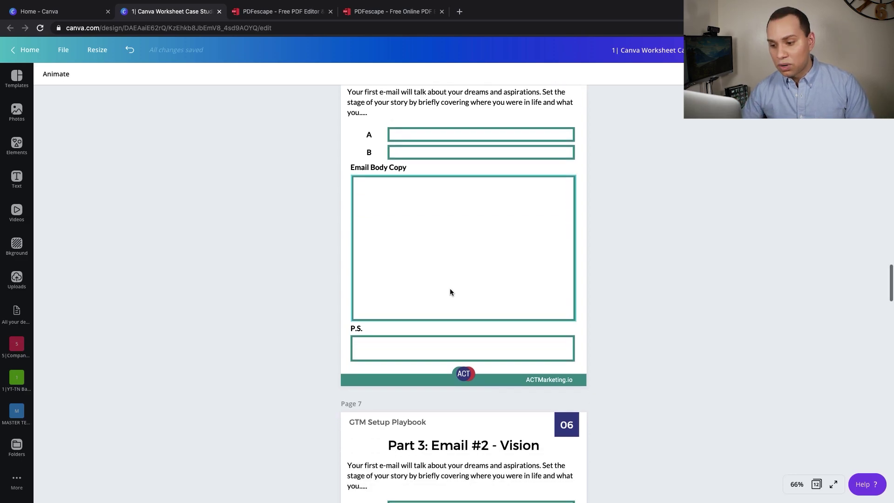
scroll(449, 288, down, 3)
scroll(449, 289, down, 1)
scroll(591, 306, down, 4)
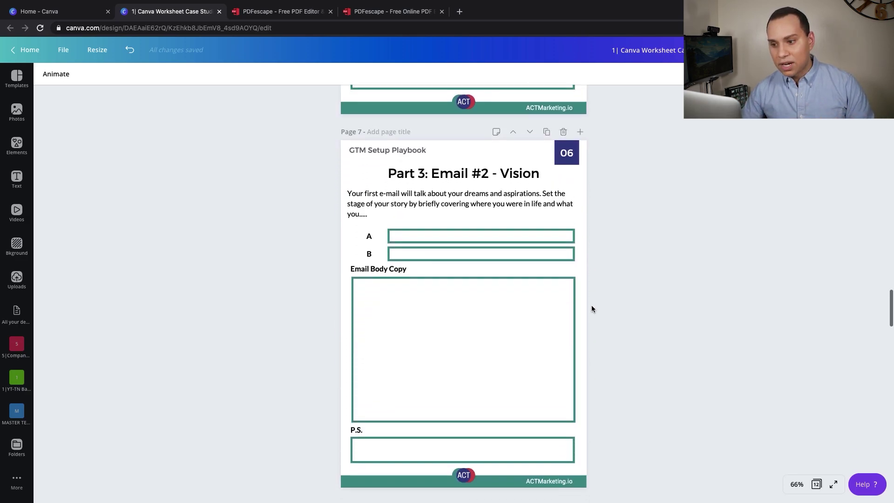
scroll(591, 305, down, 3)
scroll(591, 305, down, 3)
scroll(591, 306, down, 1)
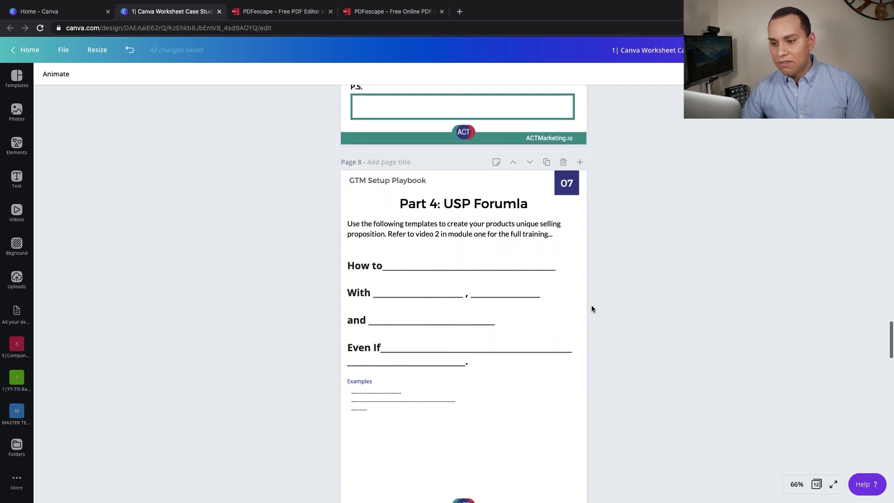
scroll(592, 305, down, 1)
scroll(591, 305, up, 1)
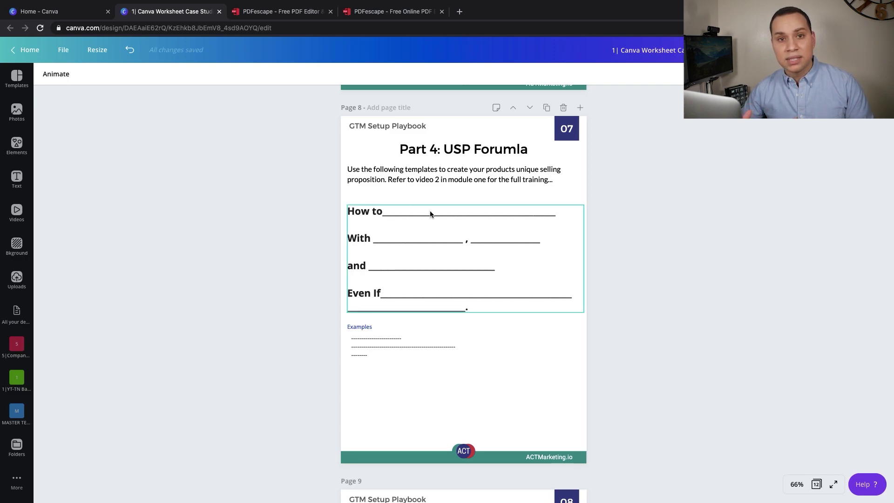
click(603, 322)
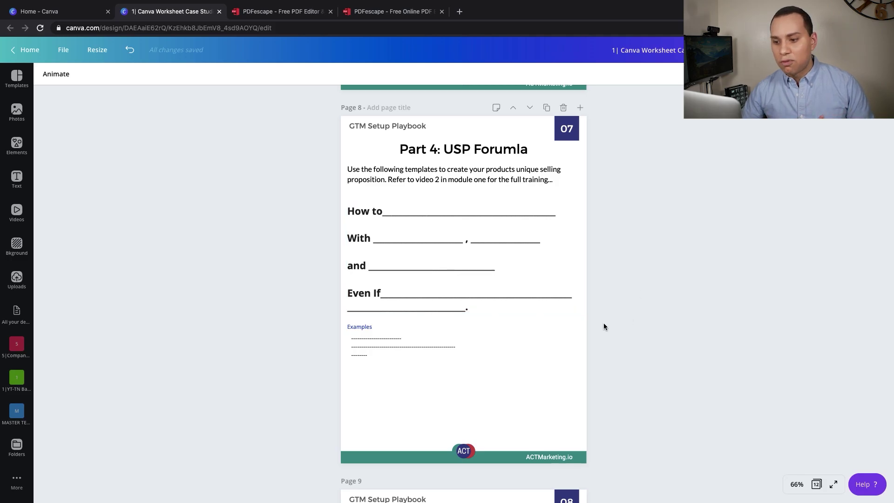
scroll(602, 321, down, 5)
scroll(602, 322, down, 5)
scroll(602, 321, down, 2)
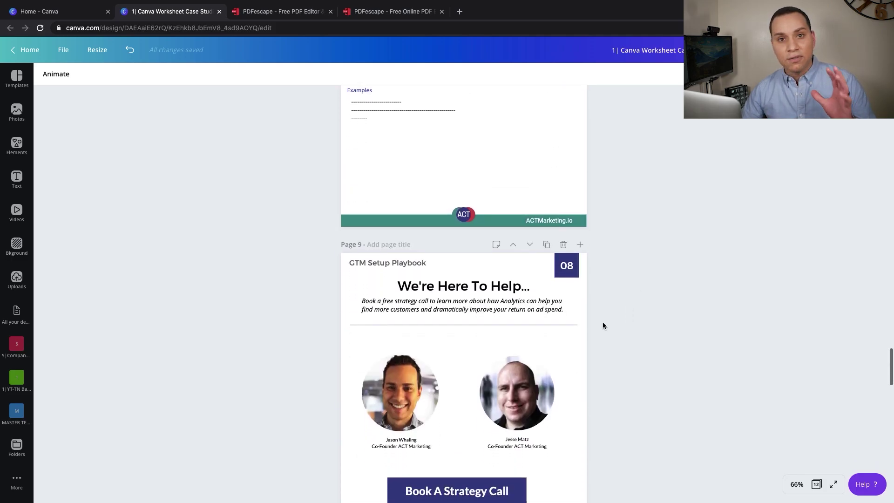
scroll(603, 322, down, 1)
scroll(602, 322, down, 2)
scroll(602, 322, down, 1)
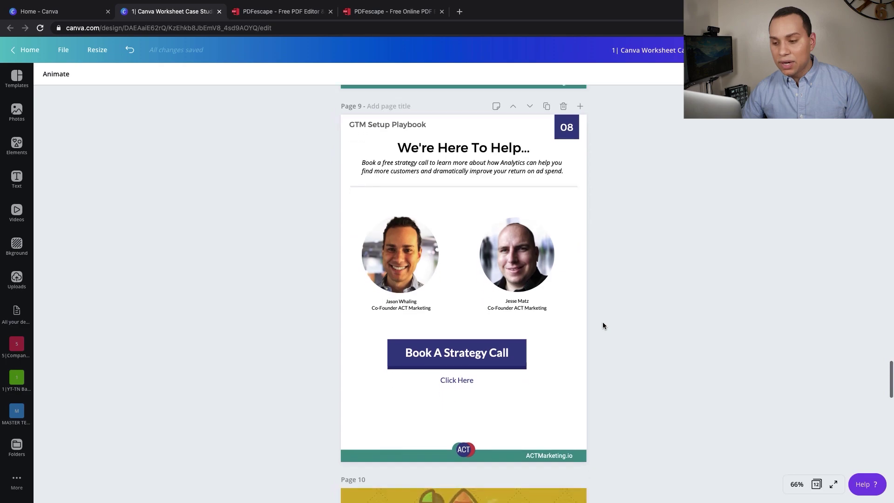
scroll(602, 322, up, 1)
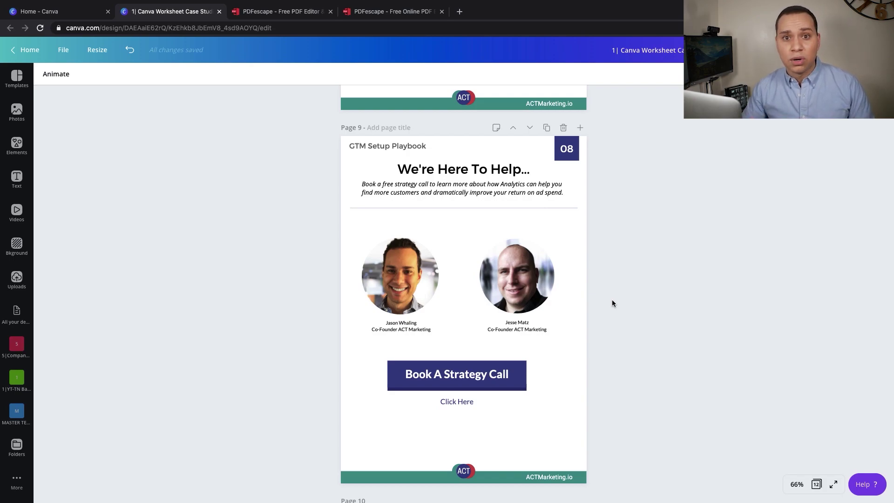
scroll(611, 299, down, 2)
scroll(612, 300, down, 4)
scroll(612, 300, down, 2)
scroll(612, 300, down, 1)
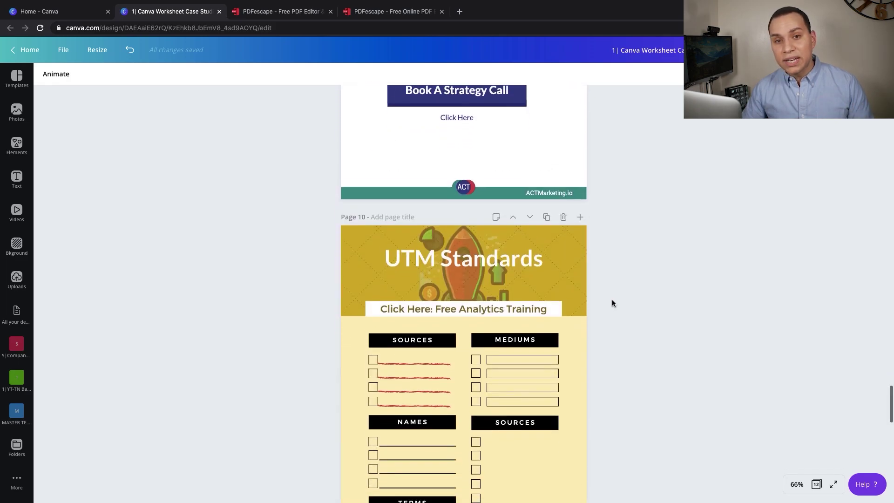
scroll(612, 299, down, 1)
scroll(612, 299, down, 1)
scroll(612, 300, down, 1)
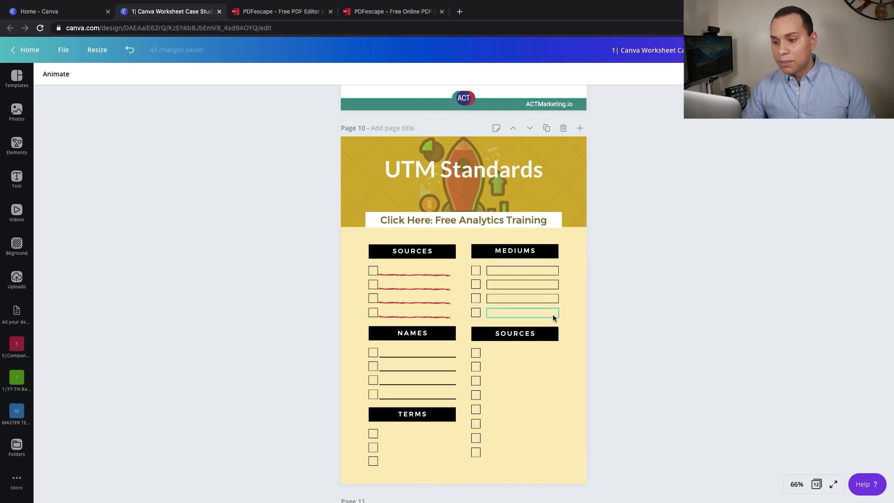
click(373, 275)
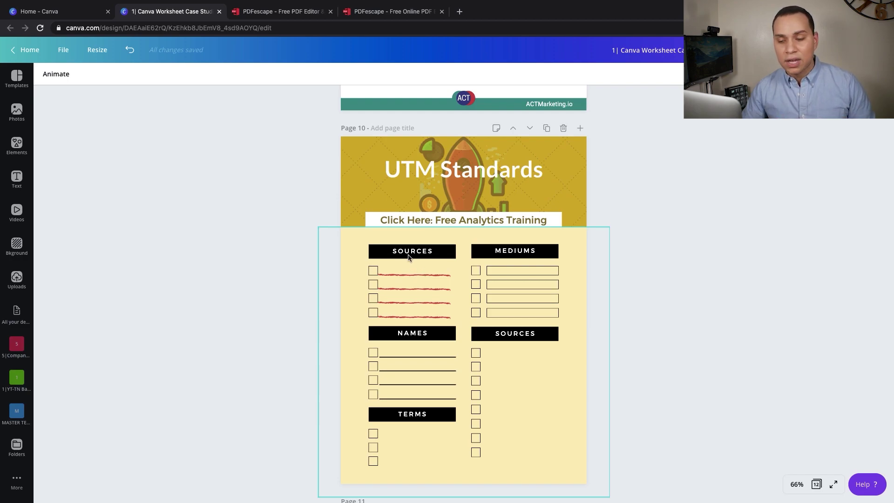
click(334, 231)
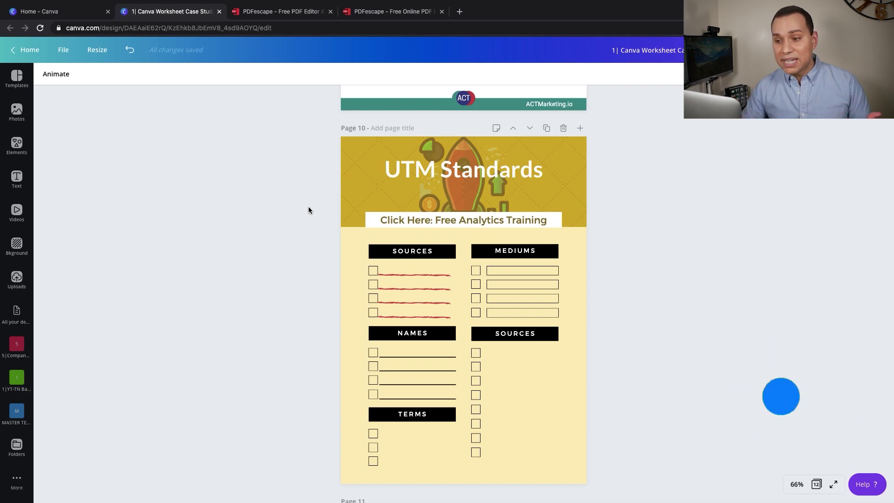
scroll(307, 206, up, 10)
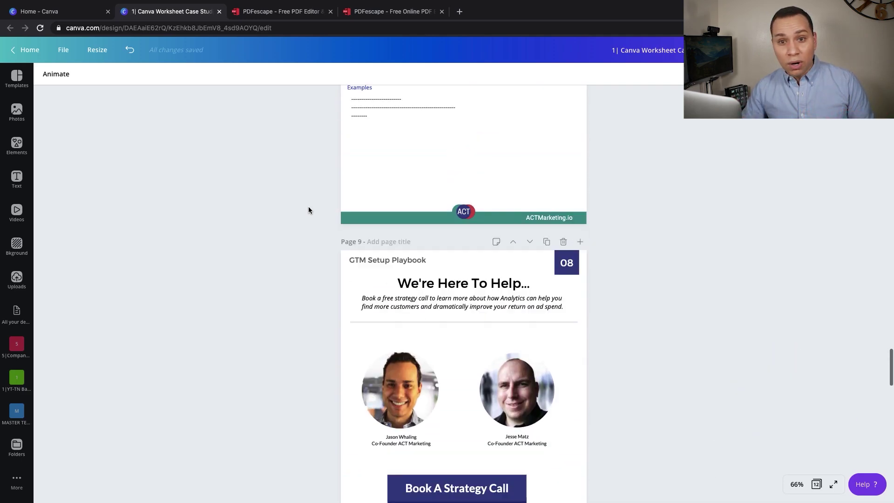
scroll(308, 205, up, 4)
scroll(308, 206, up, 4)
scroll(308, 206, up, 4)
scroll(308, 206, up, 4)
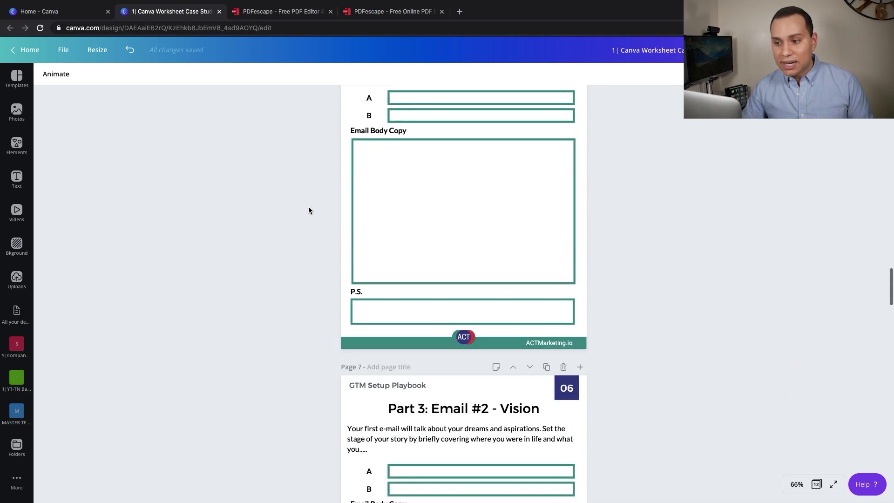
scroll(308, 206, up, 4)
scroll(309, 206, up, 4)
scroll(308, 206, up, 4)
scroll(308, 207, up, 4)
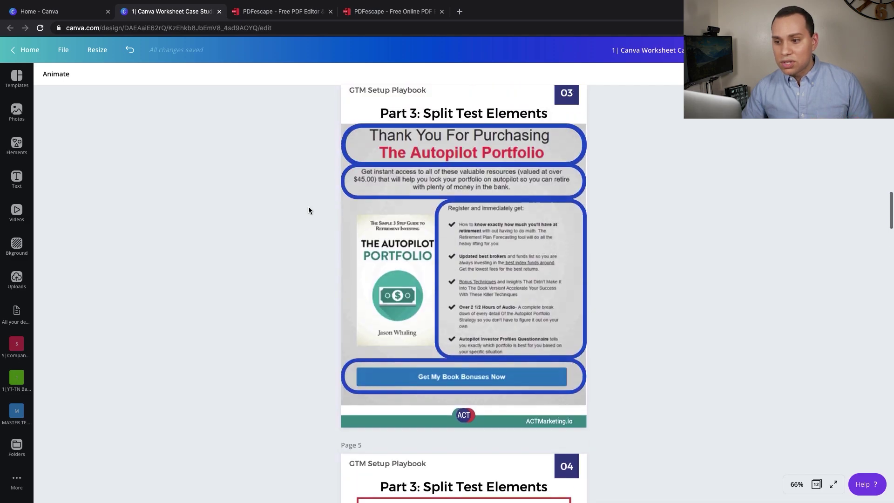
scroll(308, 206, up, 5)
scroll(308, 206, up, 5)
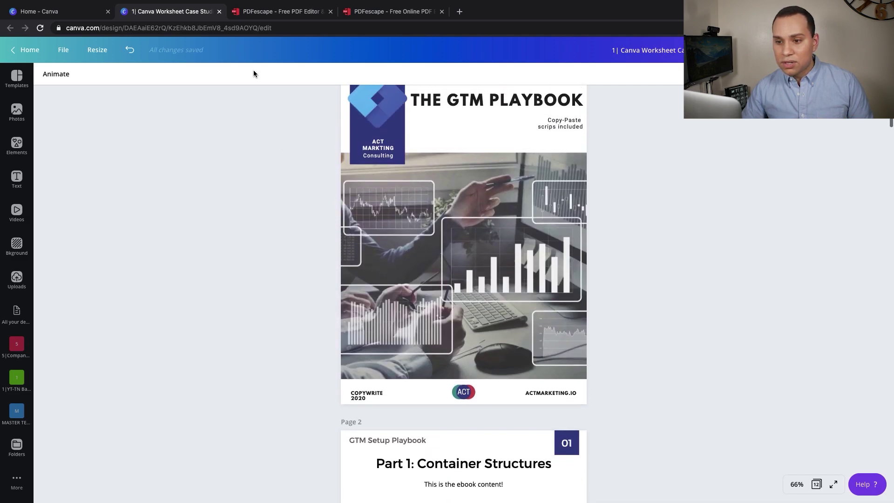
click(283, 12)
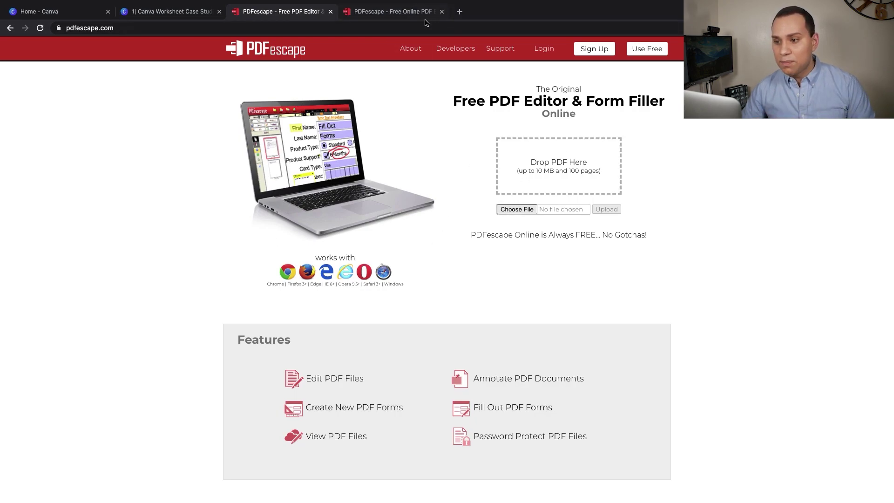
click(413, 12)
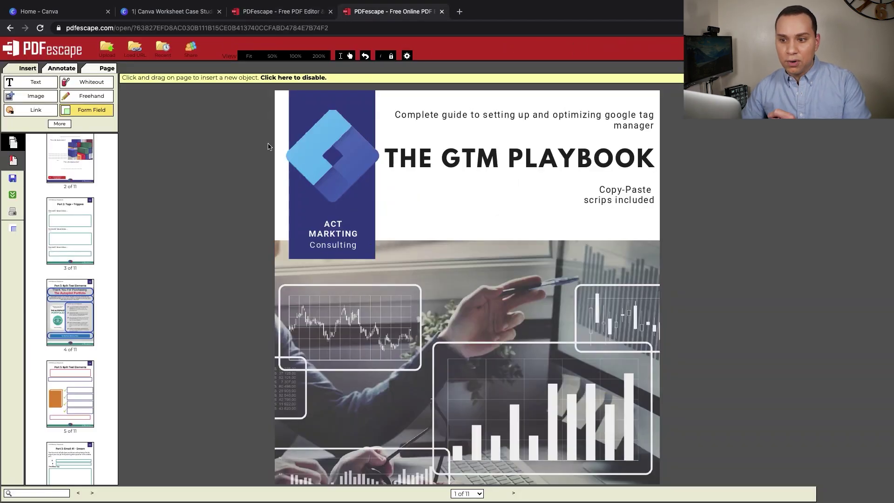
click(181, 11)
scroll(710, 196, up, 2)
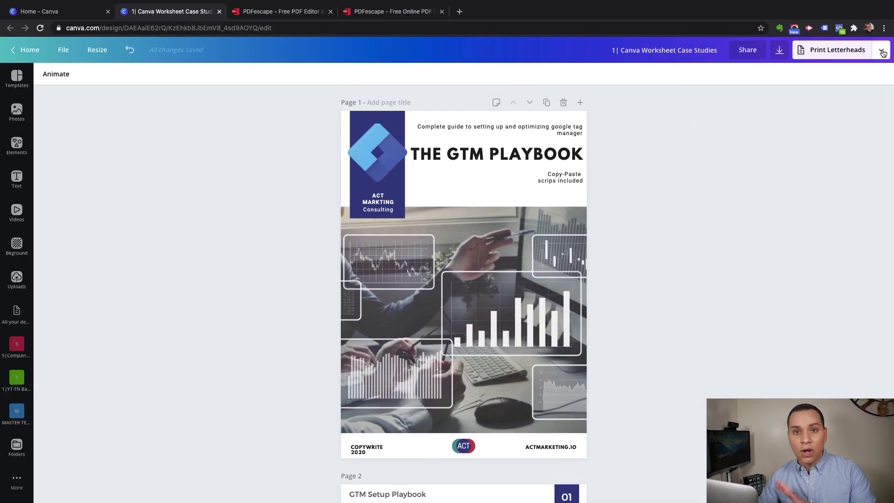
Start a Canva download of the design with PDF Print as the file type.
click(883, 51)
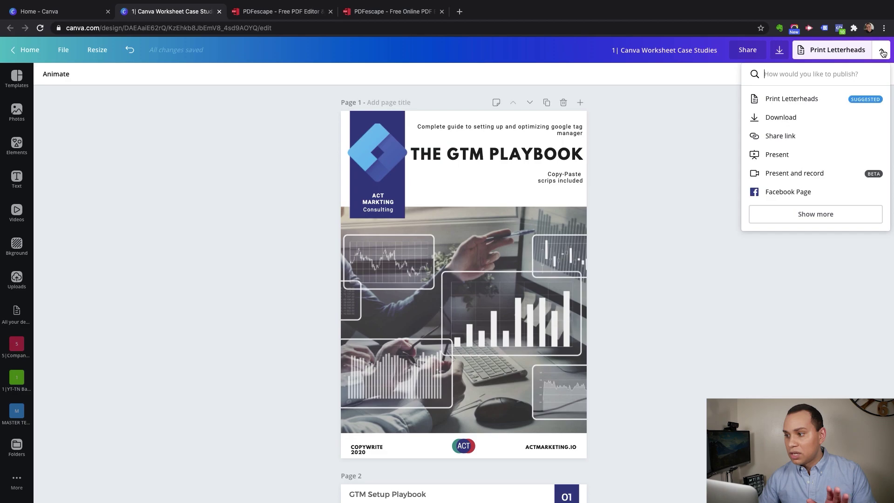
click(792, 122)
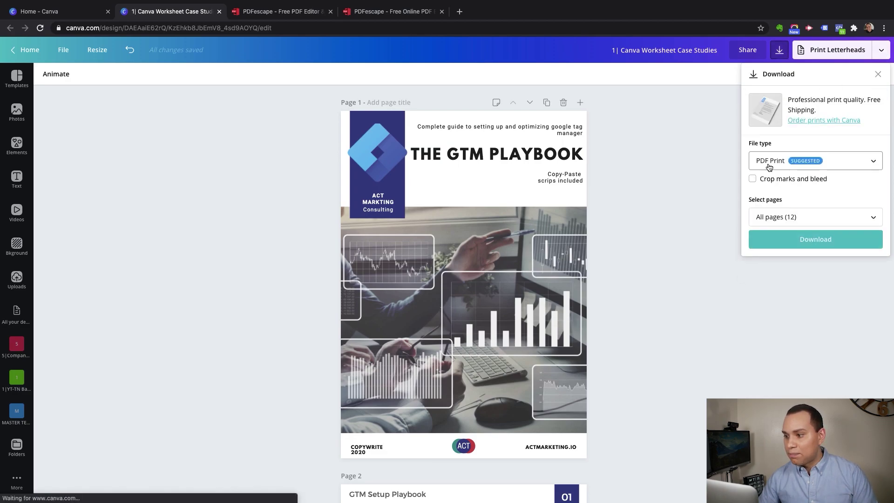
click(797, 162)
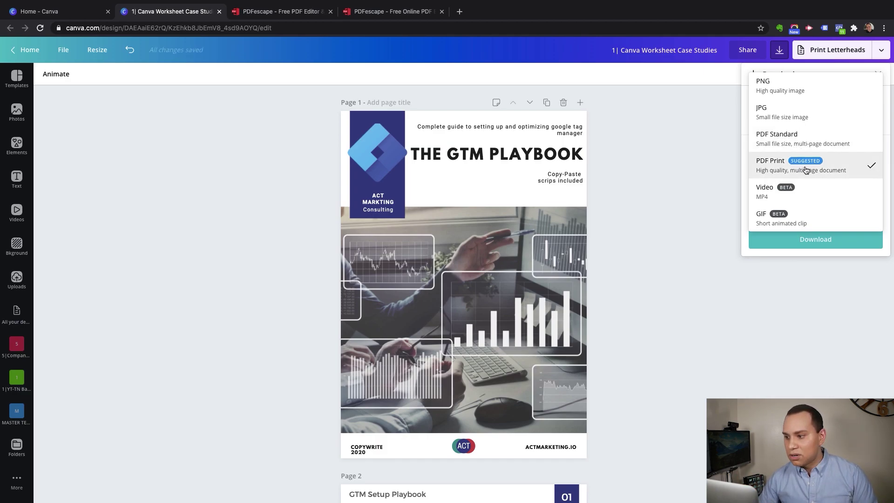
click(786, 166)
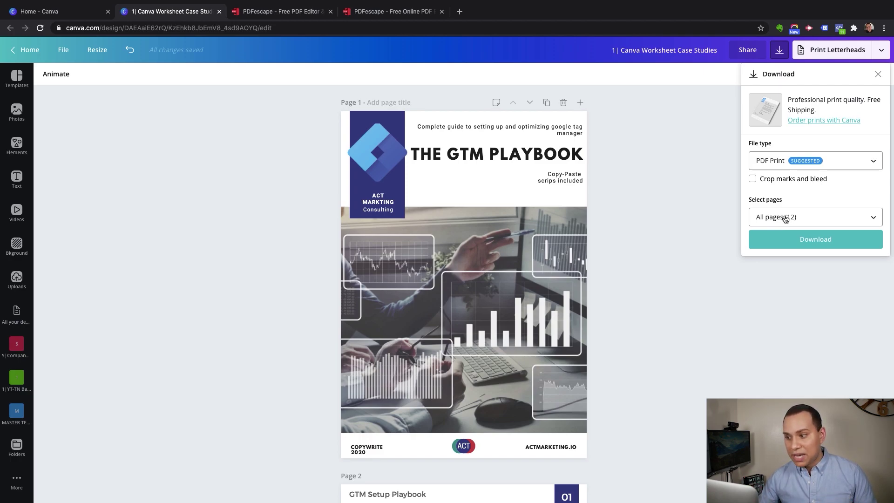
Download only pages 1–10, excluding Pages 11 and 12, then switch to PDFescape.
click(785, 219)
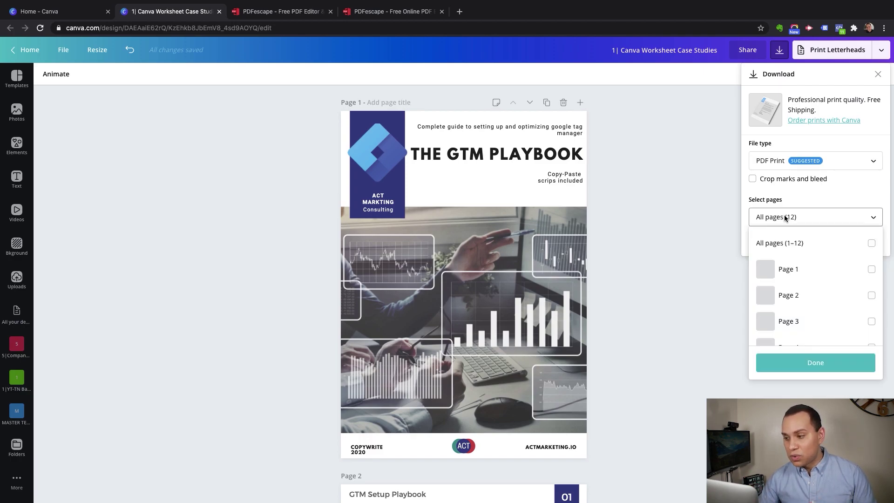
click(870, 244)
scroll(814, 298, down, 5)
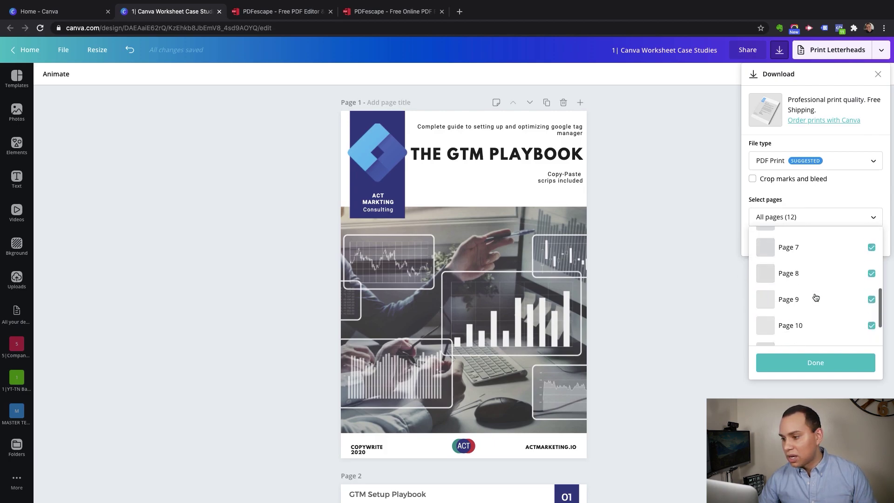
click(871, 302)
click(871, 328)
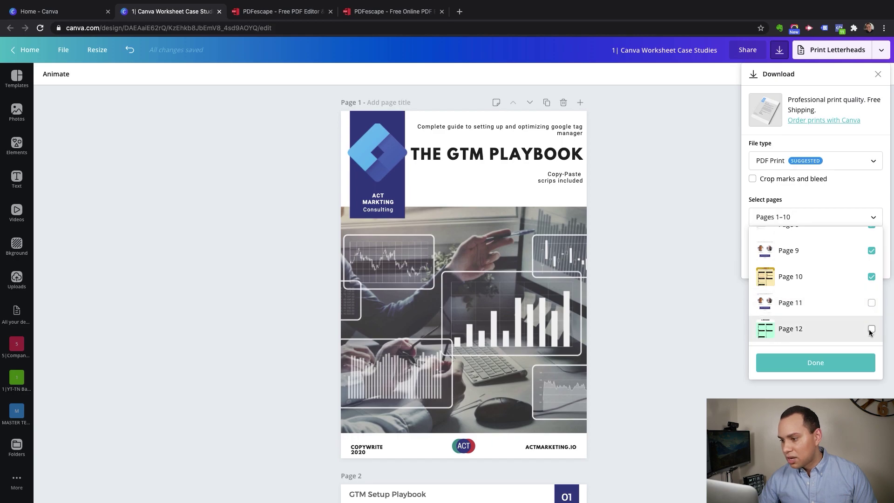
scroll(806, 287, up, 5)
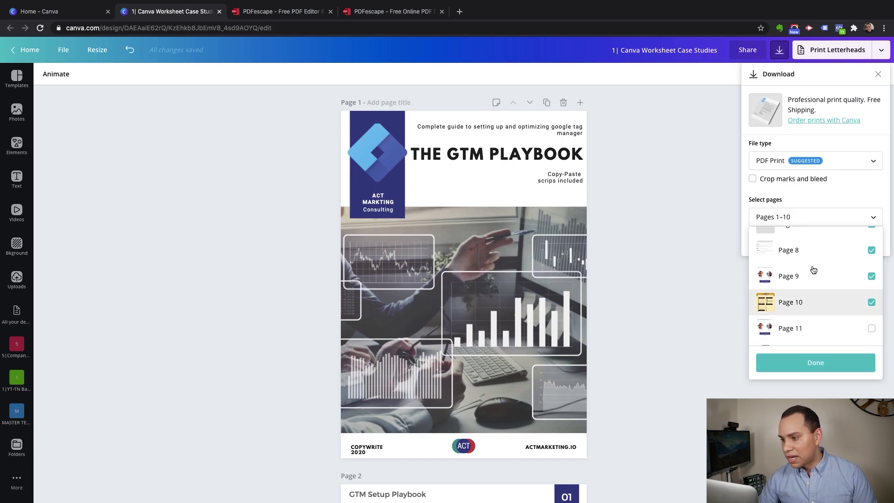
click(792, 368)
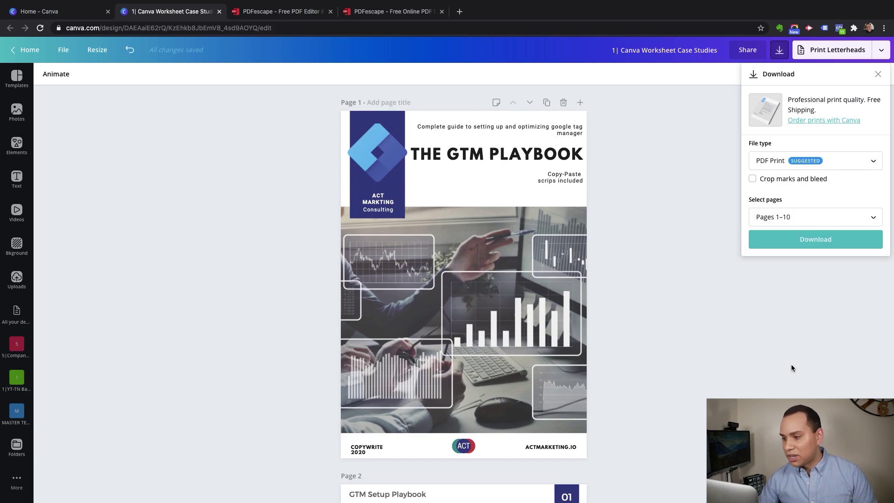
click(811, 239)
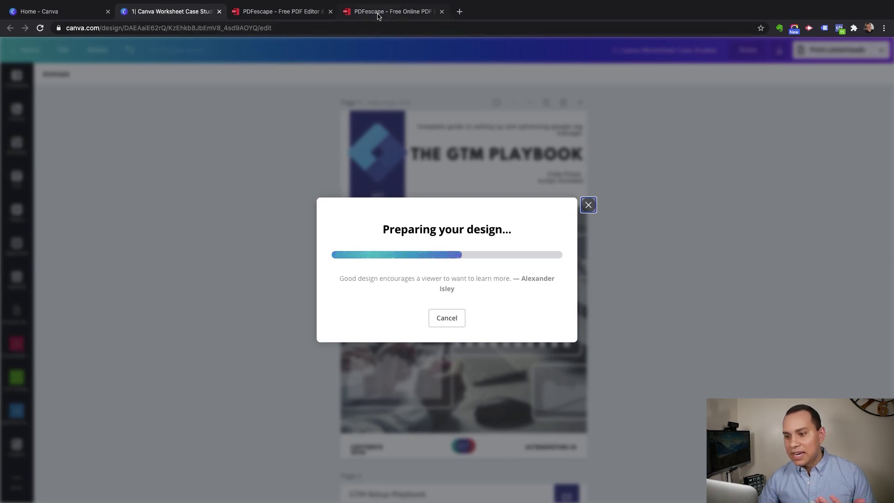
click(280, 12)
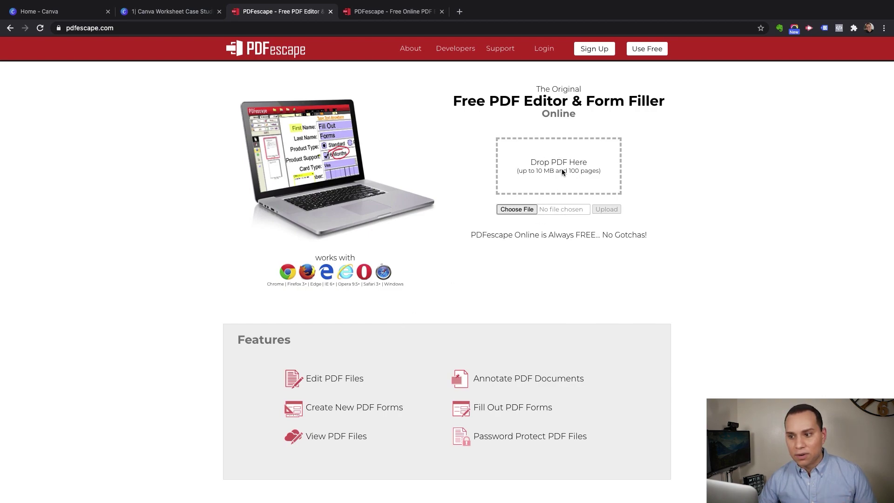
Switch to the PDFescape editor showing the playbook PDF and dismiss the download bar.
click(402, 14)
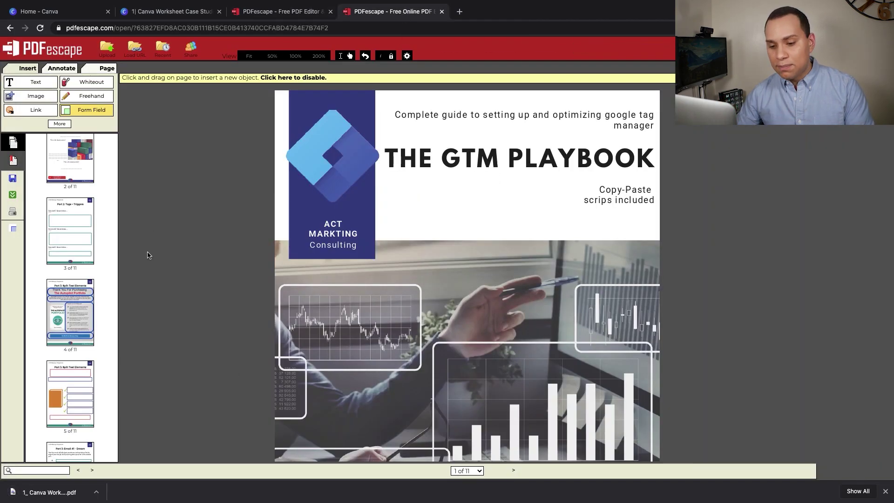
click(885, 493)
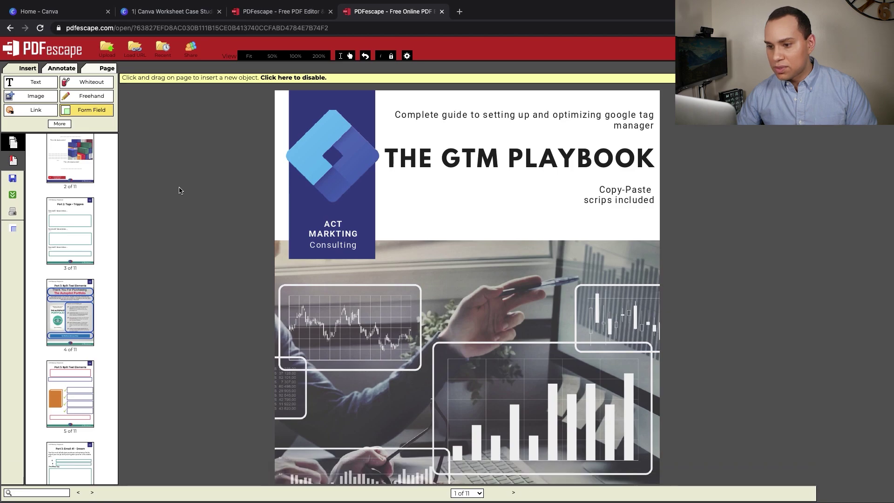
scroll(435, 194, down, 5)
scroll(435, 194, down, 5)
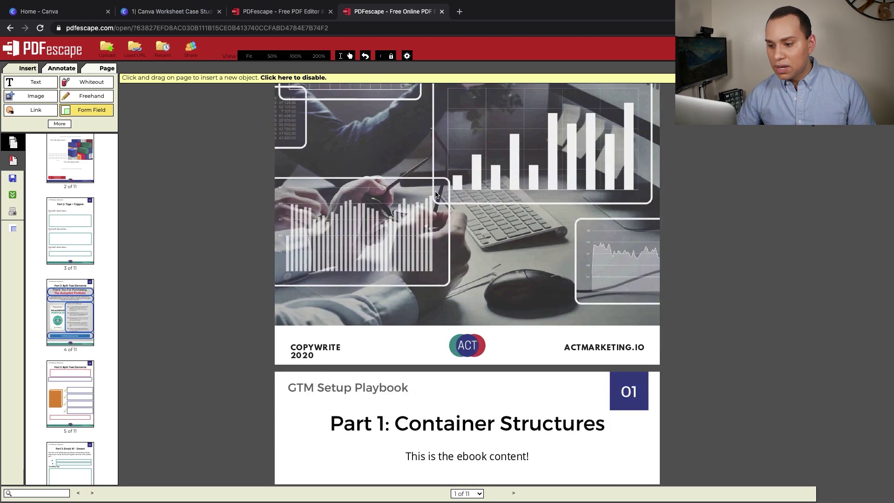
scroll(434, 194, down, 5)
scroll(435, 194, down, 3)
scroll(434, 194, down, 3)
scroll(435, 194, down, 5)
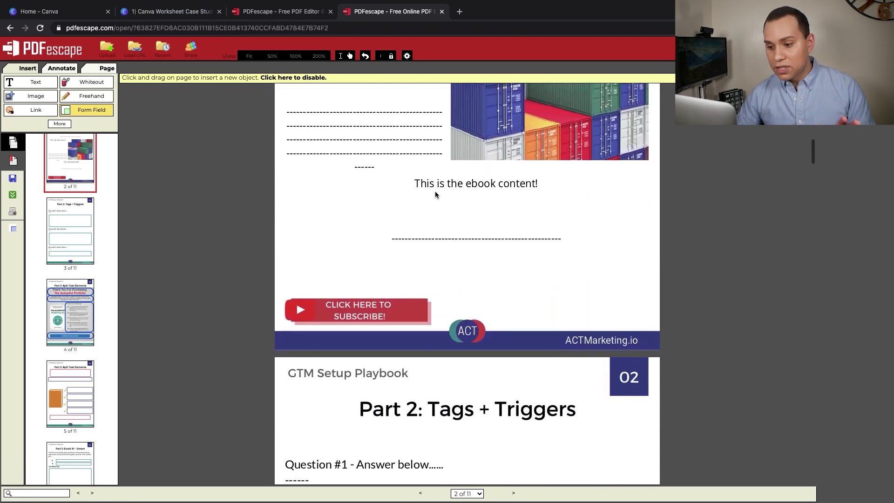
scroll(436, 195, down, 5)
scroll(435, 194, down, 5)
scroll(435, 194, up, 2)
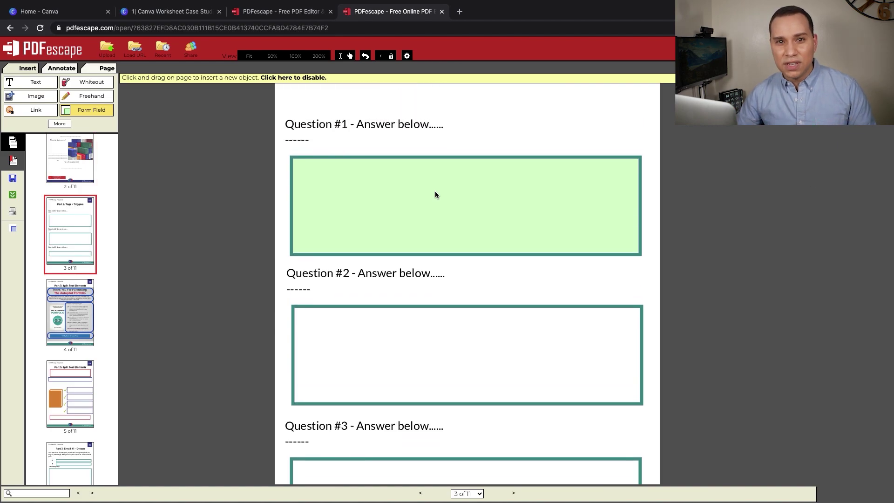
scroll(435, 194, up, 2)
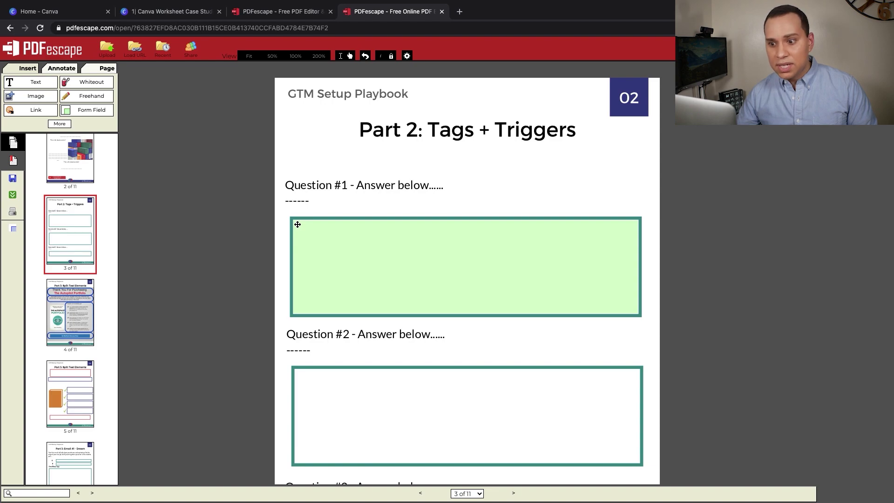
Type five lines of placeholder text into the Question #1 answer field.
click(295, 225)
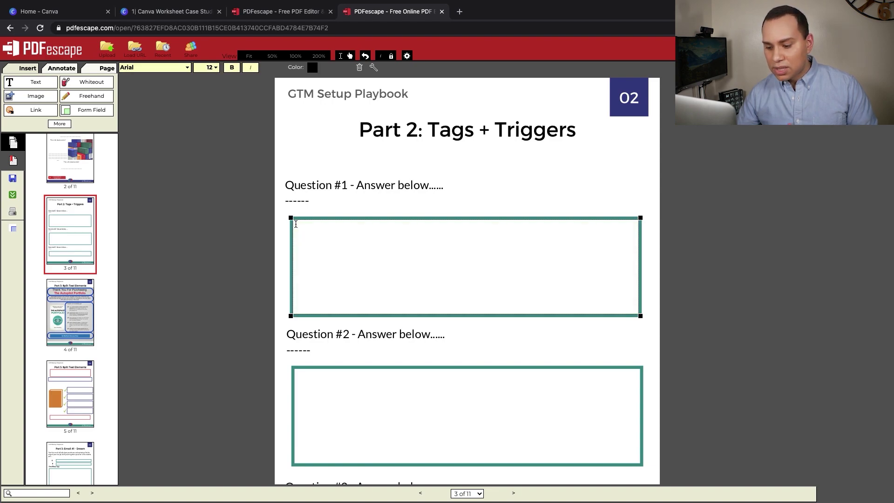
text(jkajfksadjflkjds)
key(Return)
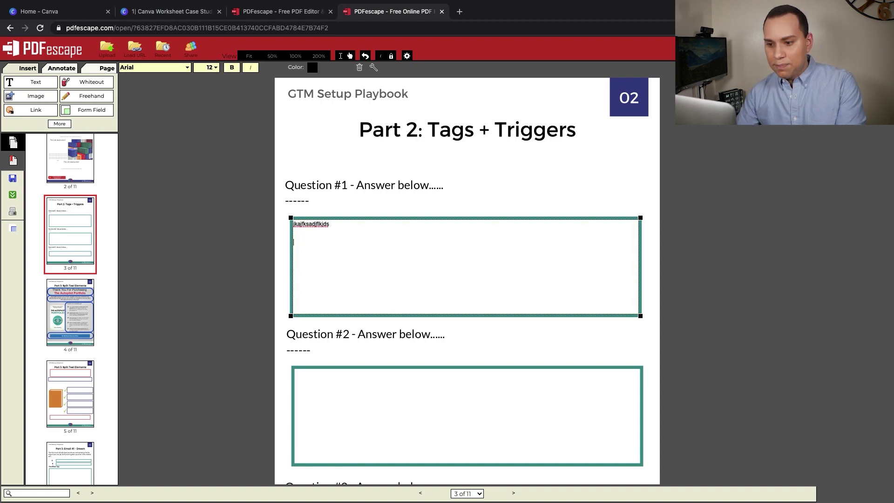
key(Return)
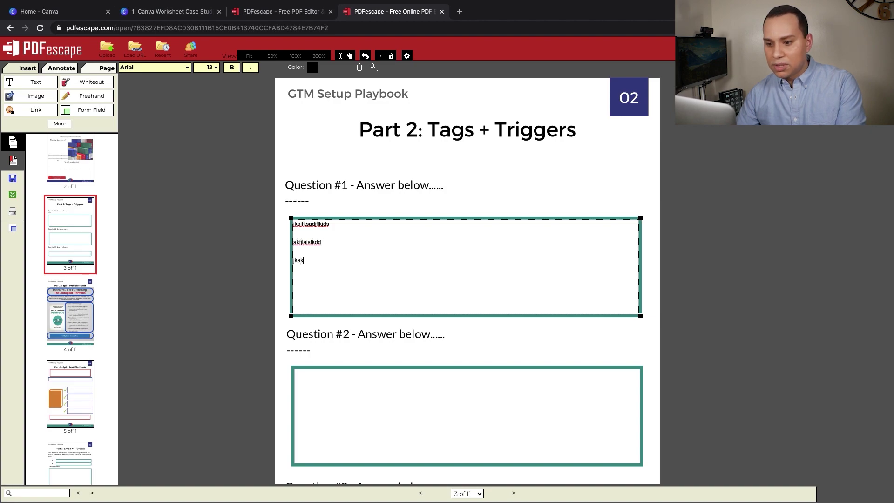
text(jkaksjfldsaf)
key(Return)
text(sakdjf;adskjflksjdf)
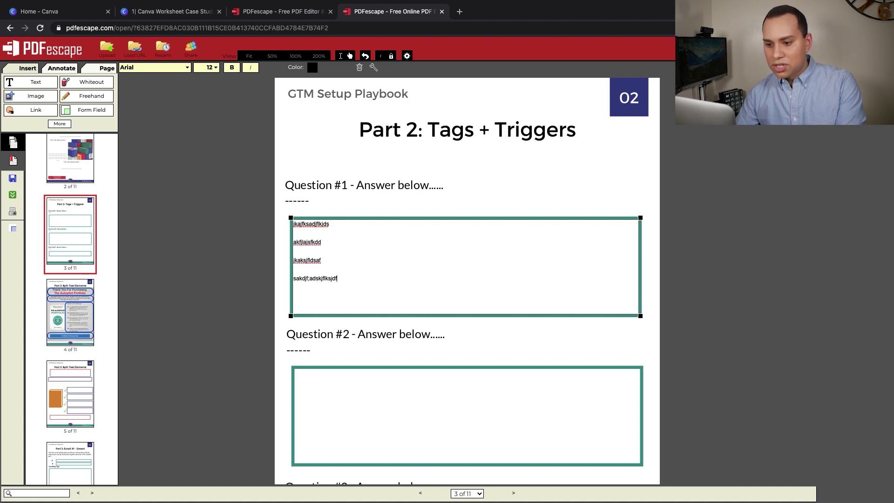
text(sjf)
key(Return)
text(askjfdlj;adkslfl)
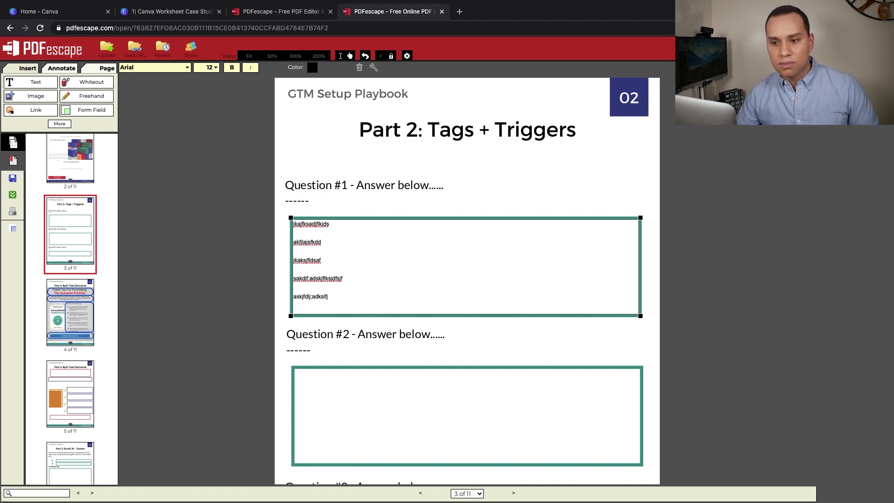
click(251, 235)
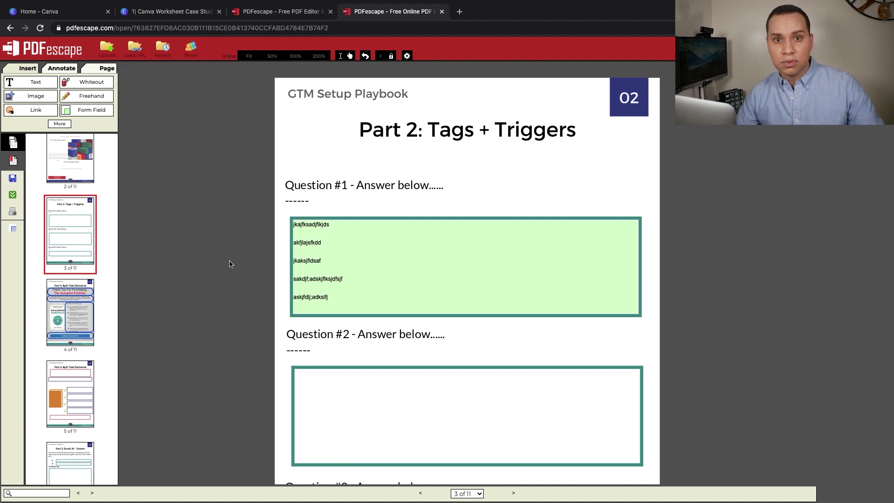
scroll(250, 258, down, 2)
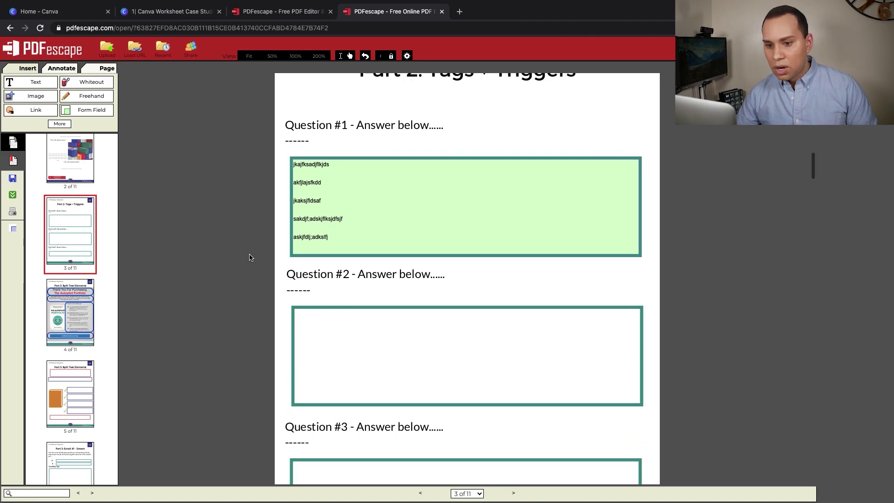
Draw a Text Paragraph form field over the Question #2 answer box.
click(83, 110)
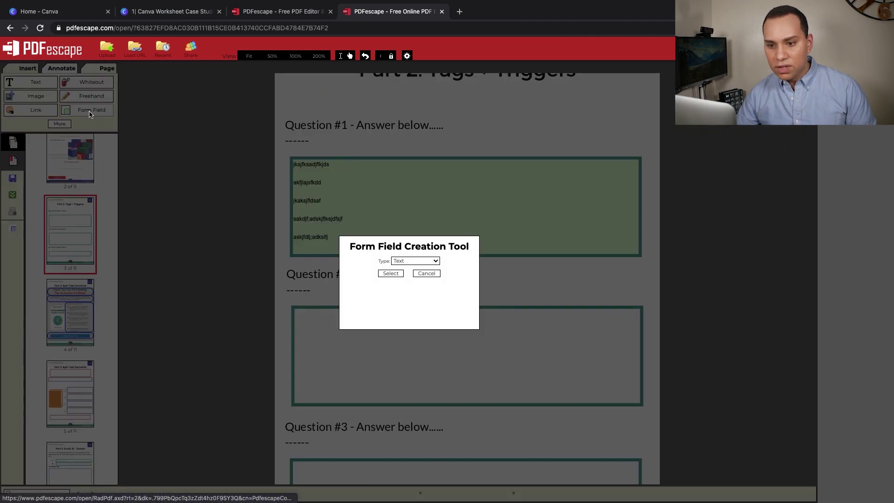
click(414, 262)
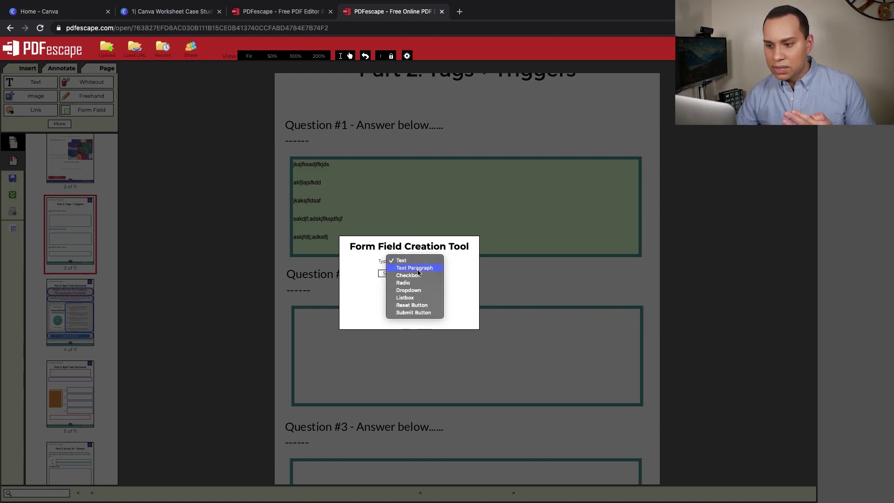
click(417, 269)
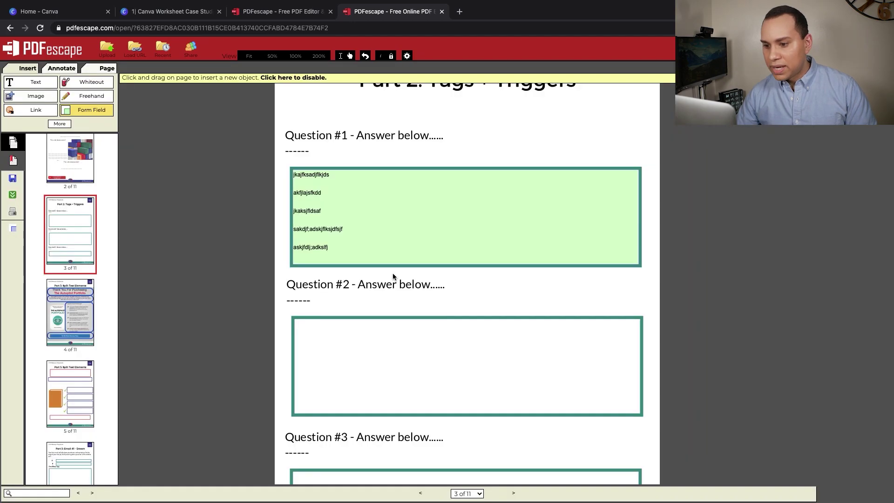
scroll(321, 246, down, 5)
scroll(305, 168, down, 2)
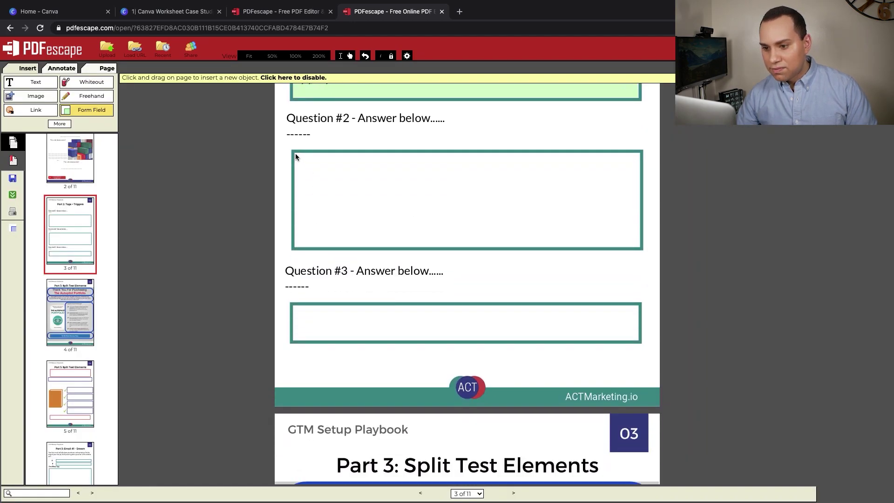
drag(294, 155, 639, 248)
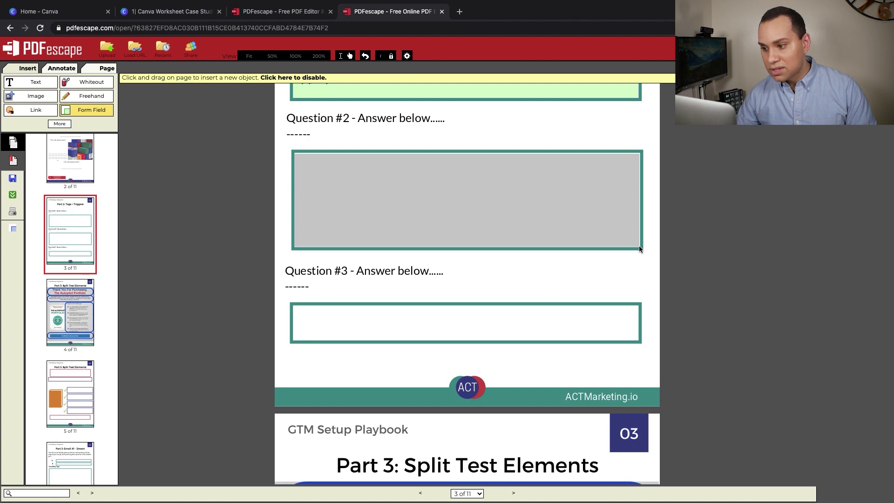
drag(639, 245, 640, 248)
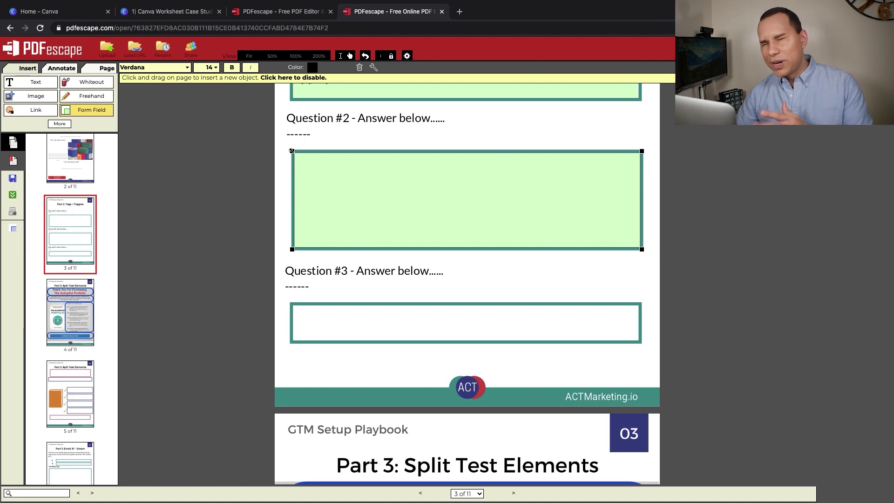
Undo the accidental resize so the field still fills the Question #2 box.
drag(292, 150, 446, 190)
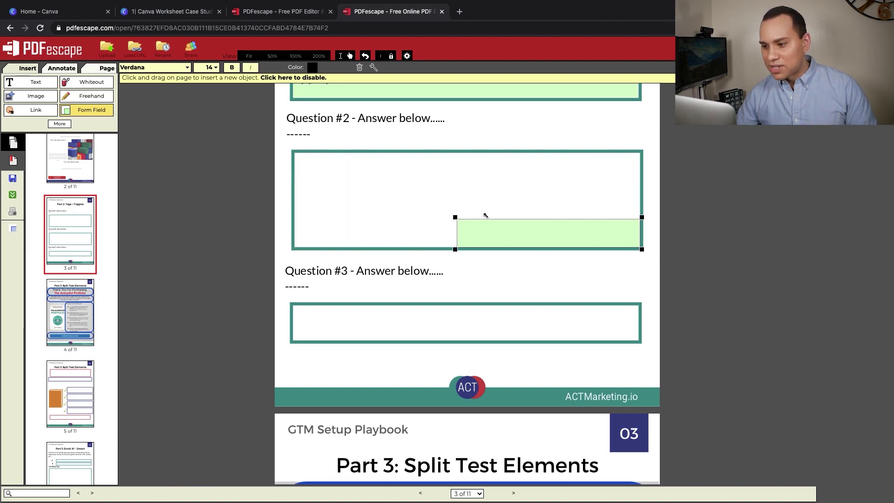
key(ctrl+z)
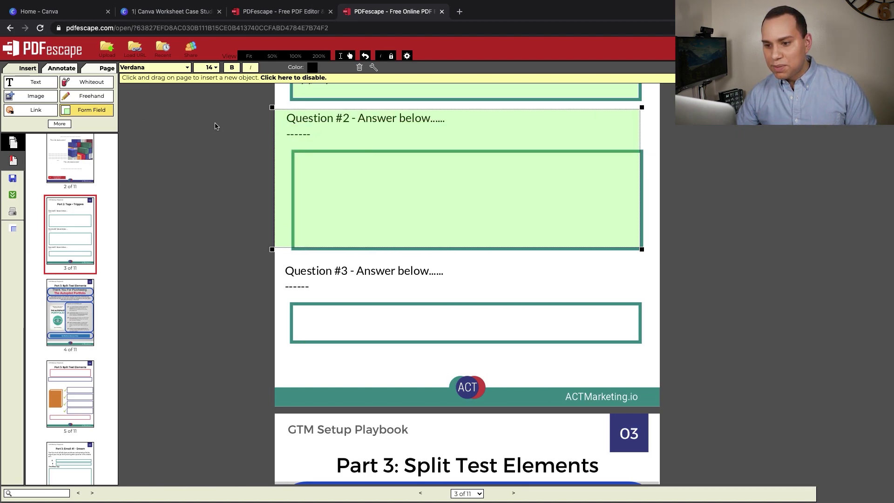
mouse_move(292, 150)
mouse_down()
mouse_move(304, 154)
mouse_move(291, 150)
mouse_up()
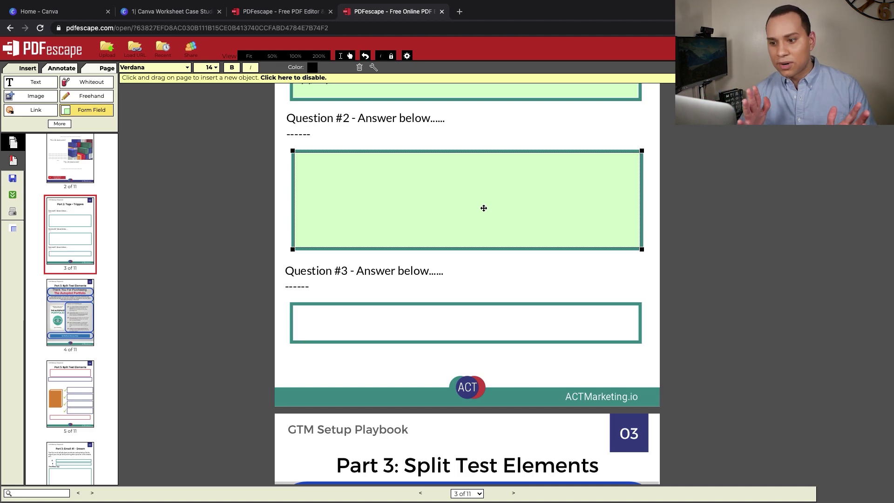
click(686, 214)
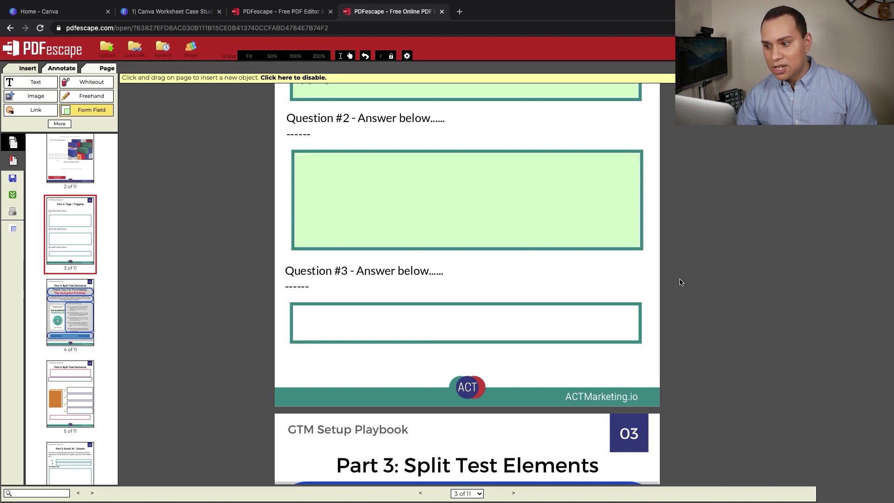
Clear stray fields near Question #3 and type test text into the Question #2 field.
click(580, 272)
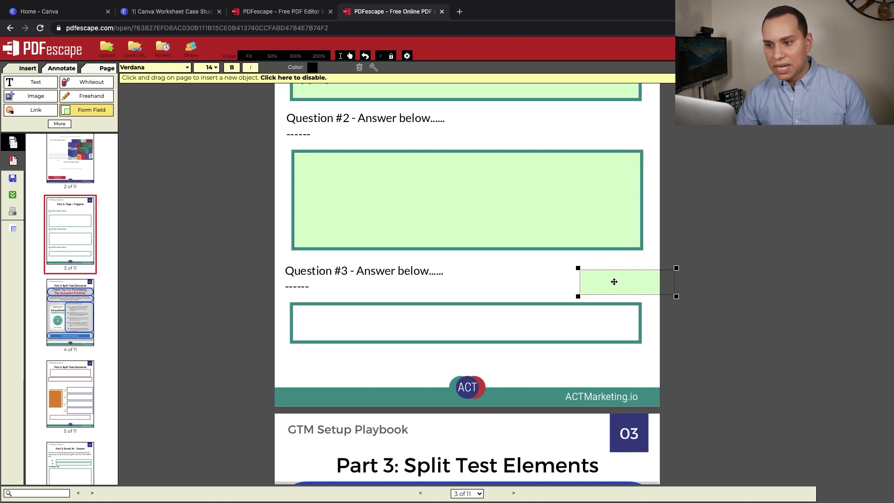
click(359, 67)
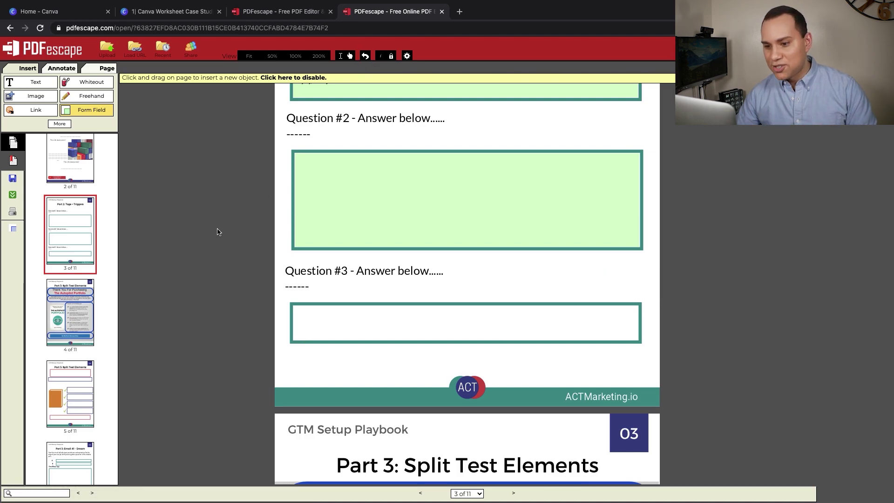
click(410, 324)
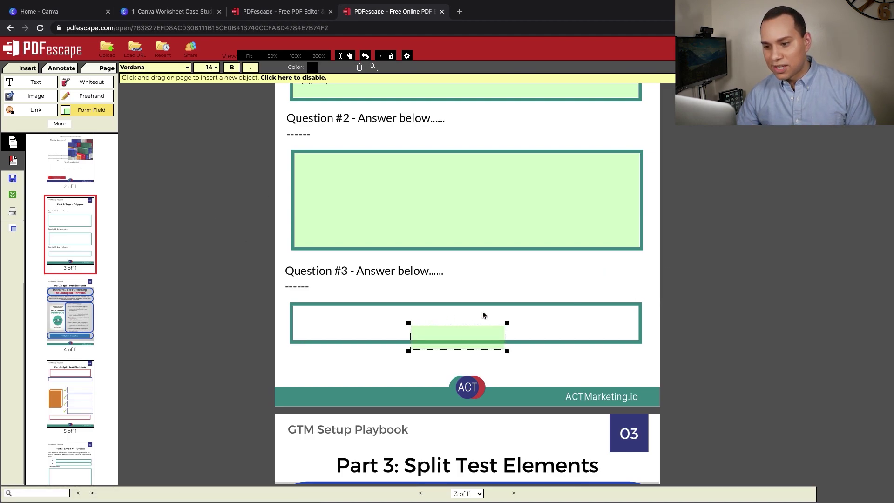
click(552, 290)
click(443, 272)
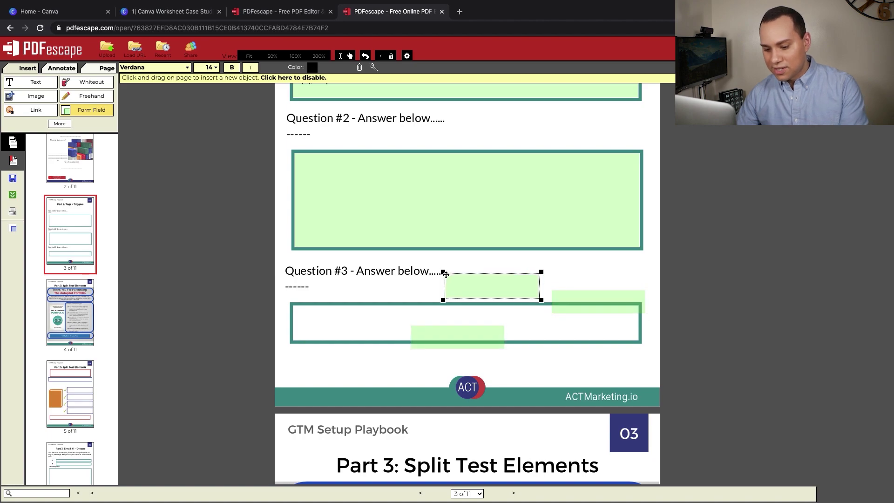
key(ctrl+z)
key(ctrl+z)
key(ctrl+z)
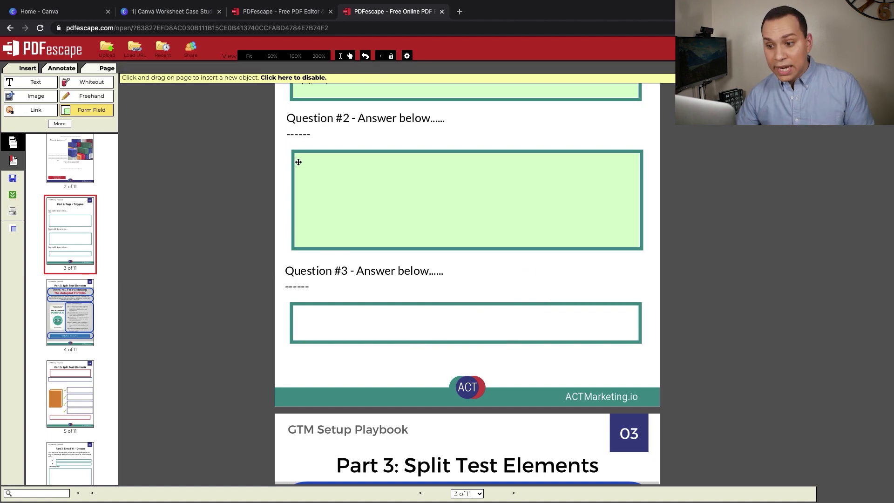
click(296, 157)
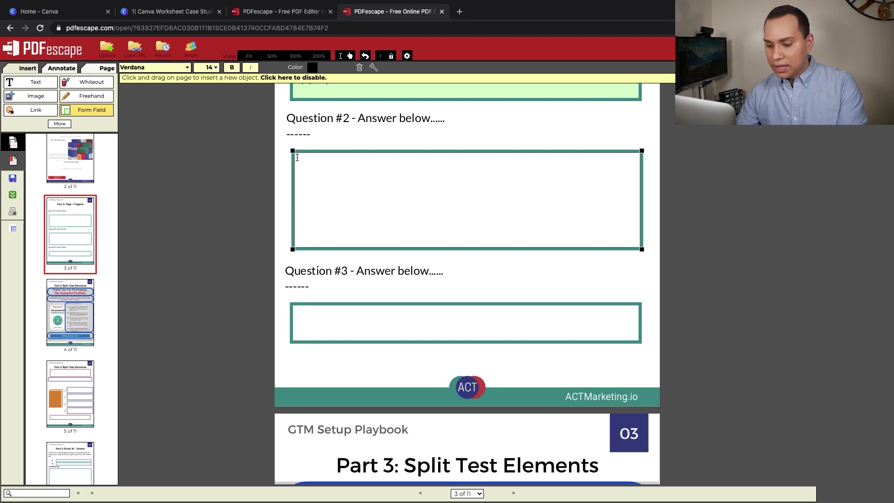
text(kaf;kldsjafk)
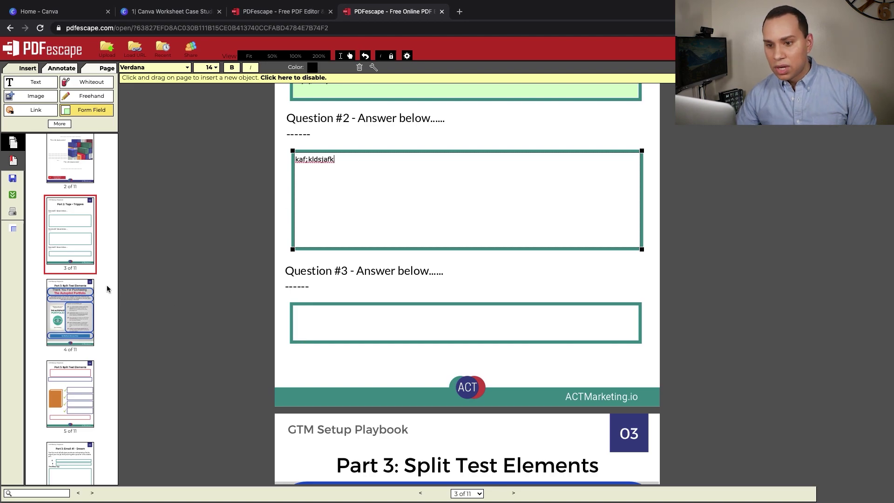
click(247, 232)
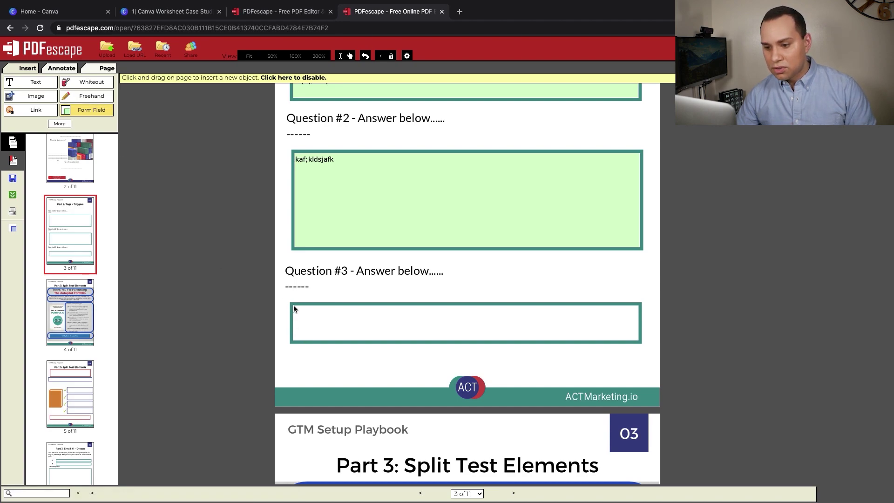
Draw a form field spanning the whole Question #3 answer box.
drag(294, 308, 637, 341)
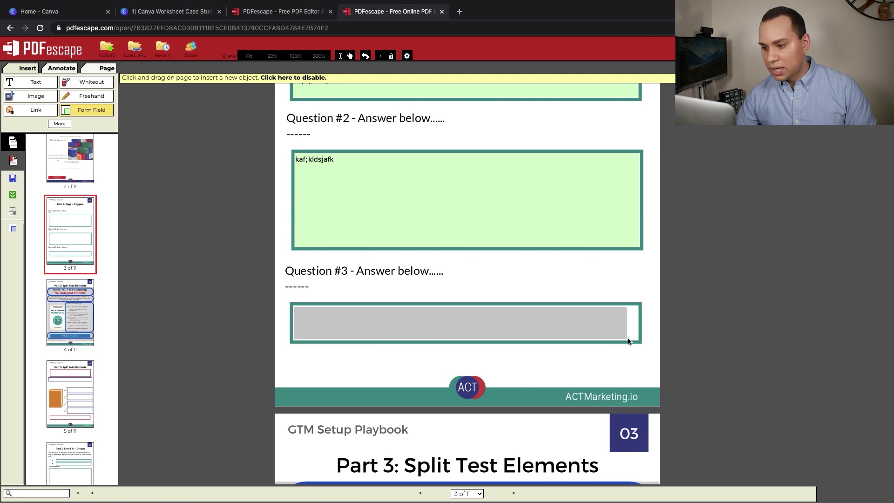
drag(638, 341, 639, 340)
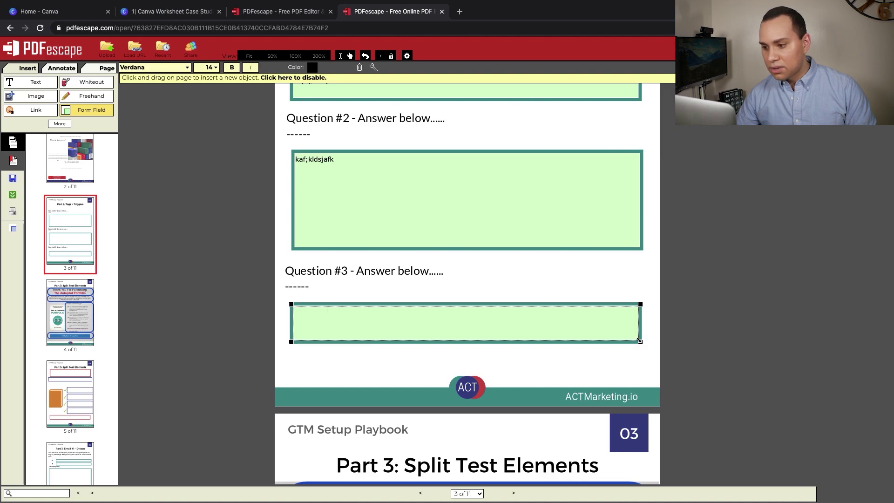
click(226, 318)
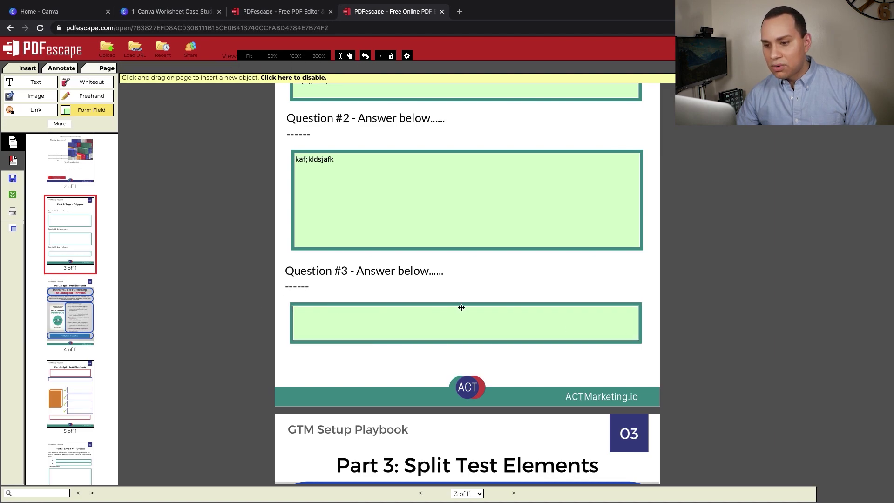
scroll(458, 305, up, 5)
scroll(455, 302, up, 2)
scroll(436, 249, down, 5)
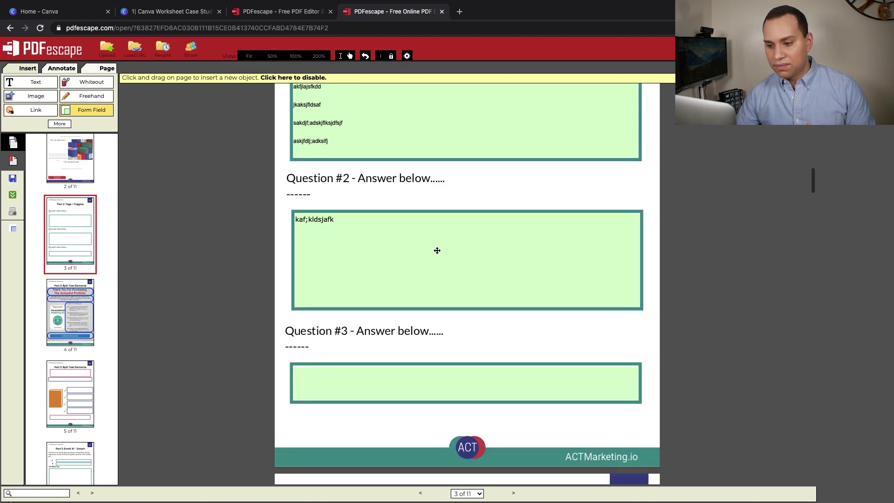
scroll(436, 249, down, 5)
scroll(436, 249, down, 5)
scroll(436, 249, down, 4)
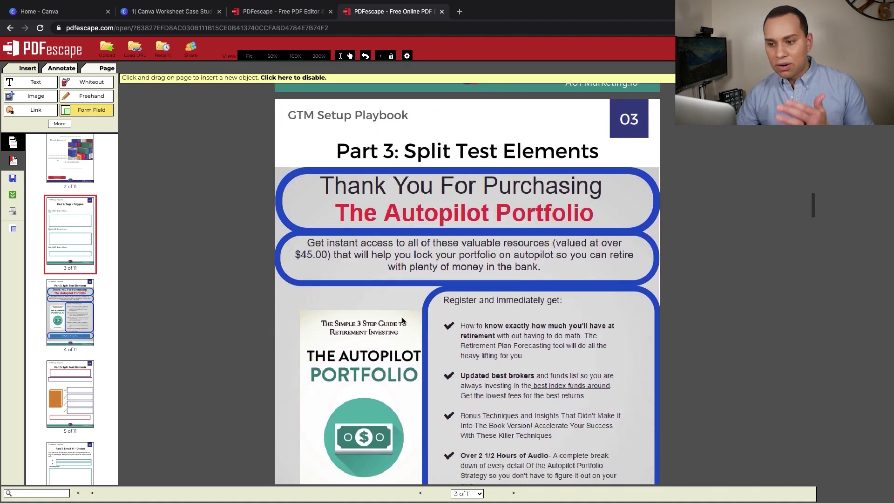
scroll(402, 317, down, 3)
scroll(402, 317, down, 3)
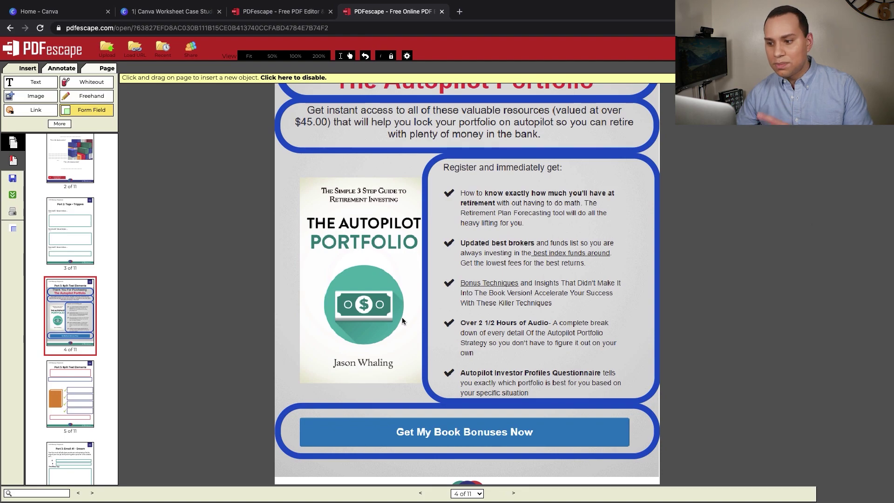
scroll(401, 318, down, 2)
scroll(401, 317, down, 5)
scroll(402, 317, down, 5)
scroll(402, 320, down, 3)
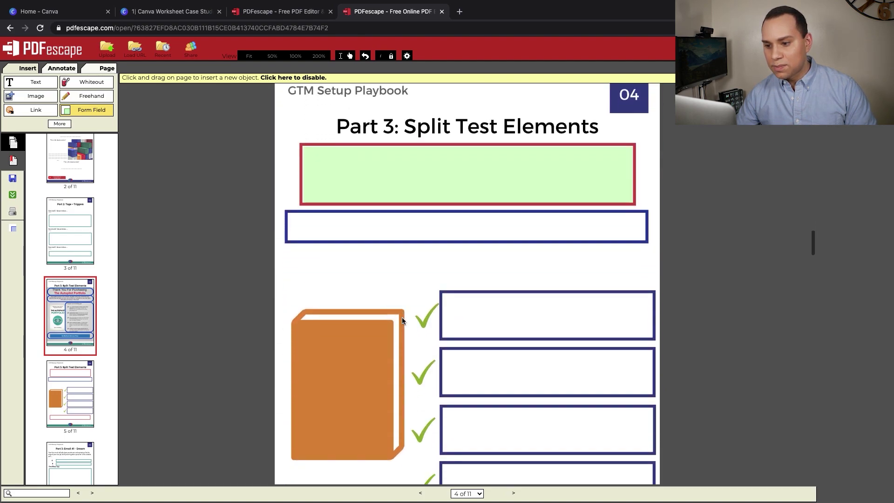
scroll(401, 321, down, 2)
scroll(402, 320, up, 1)
scroll(402, 317, up, 1)
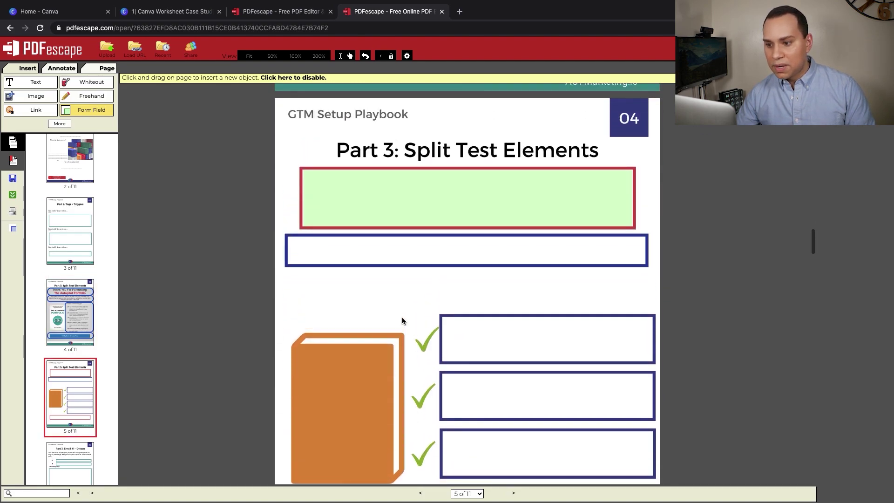
Place a small form field at the top-left of the red Split Test box.
click(306, 177)
click(326, 182)
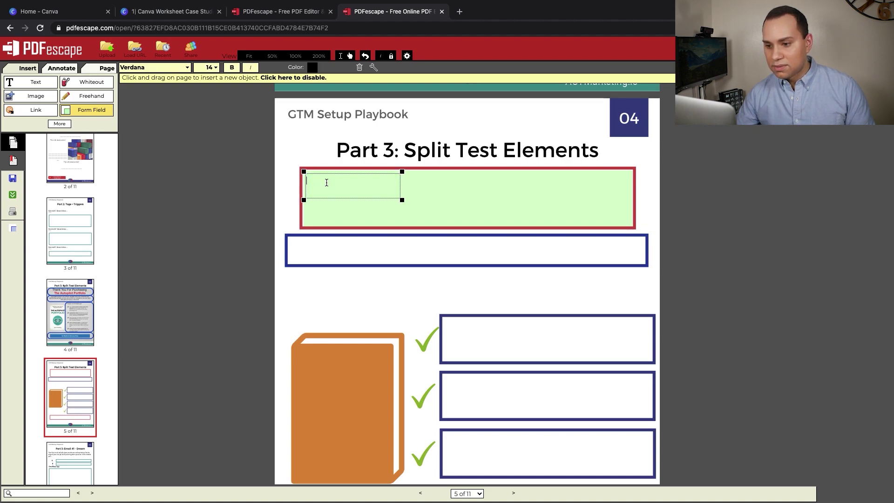
Delete the unwanted small field from the red Split Test box.
click(355, 183)
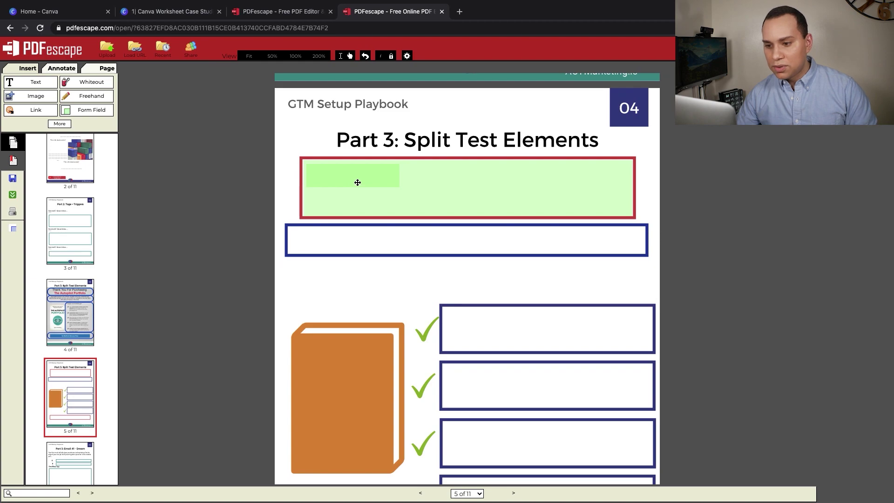
click(356, 182)
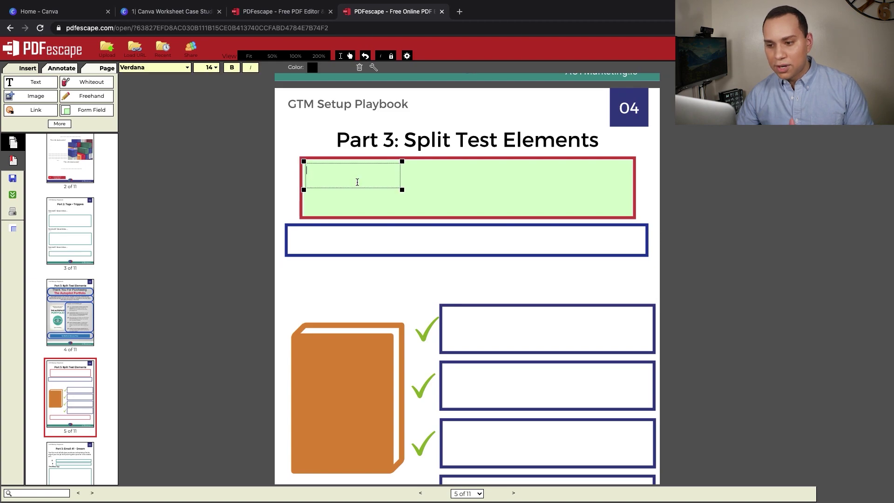
click(359, 67)
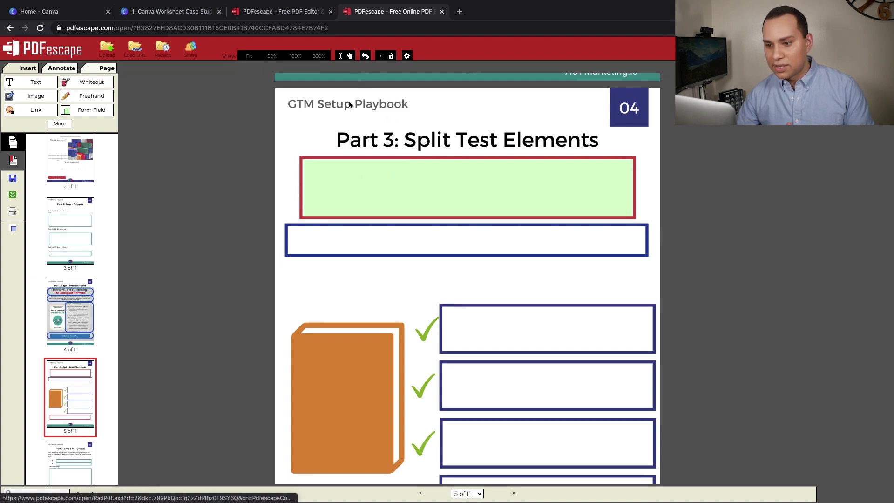
Type two lines of test text into the large field covering the red box.
click(306, 163)
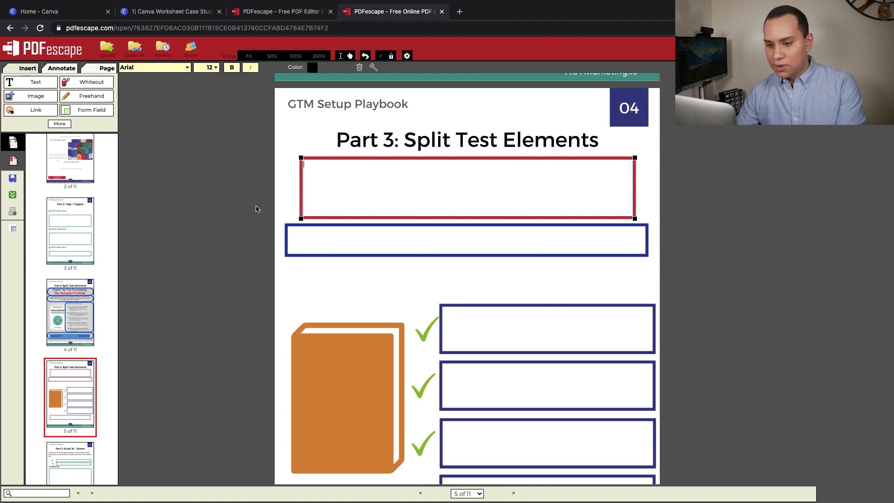
text(as;ldfjklsadjf)
key(Return)
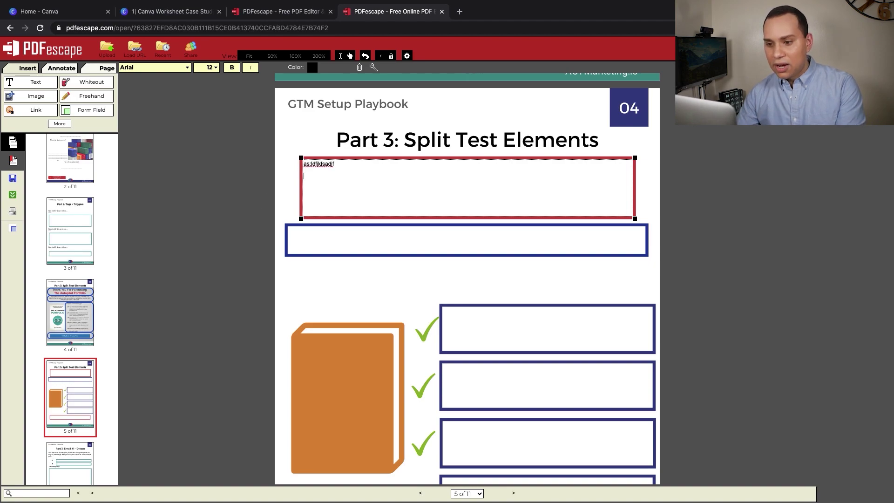
text(ajsdfkljasdcin[woanfionqw])
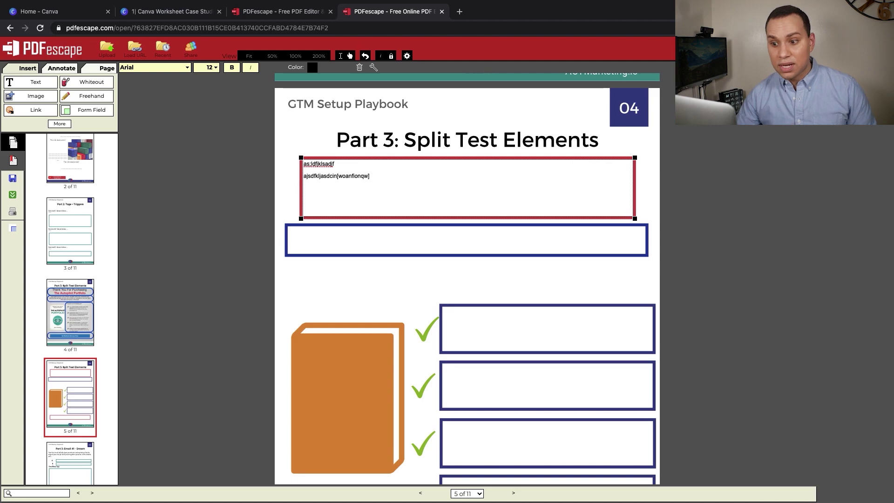
click(214, 204)
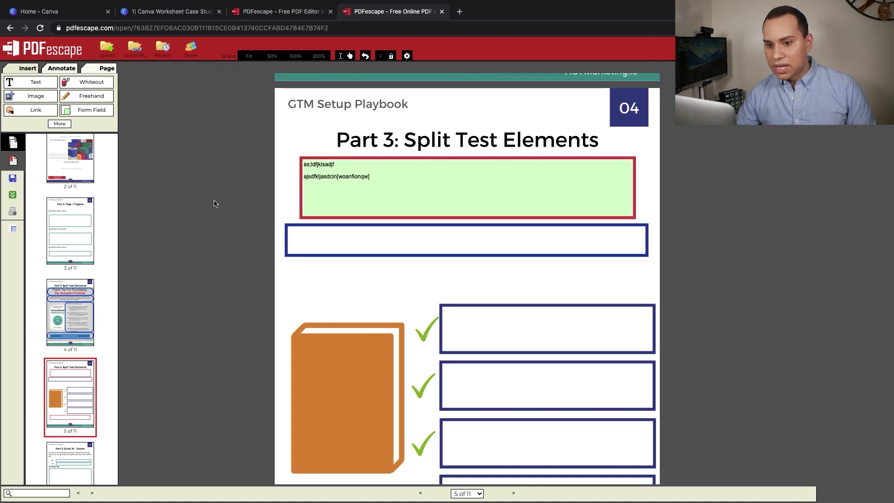
Draw a single-line Text form field filling the blue box below the red box.
click(85, 111)
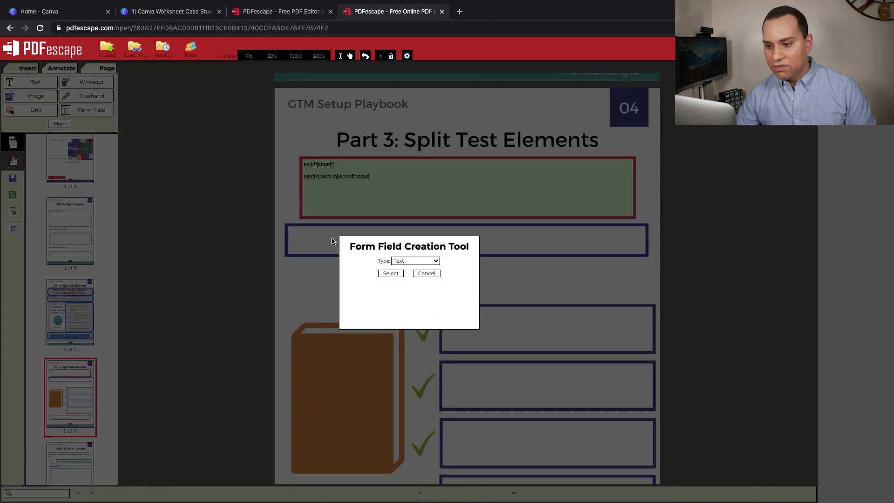
click(415, 262)
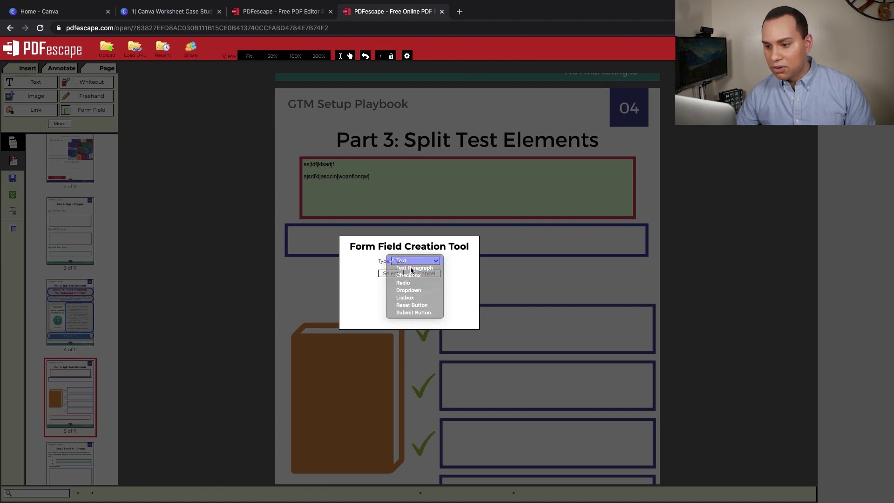
click(405, 260)
click(389, 274)
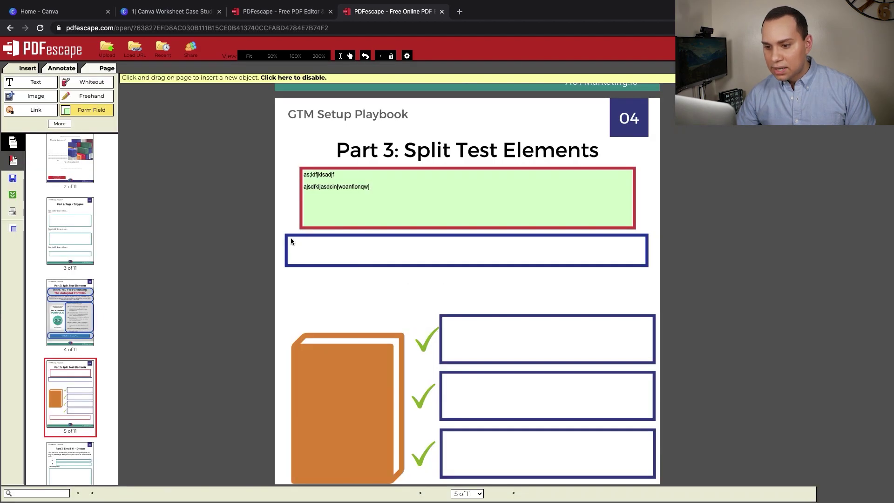
drag(288, 240, 645, 266)
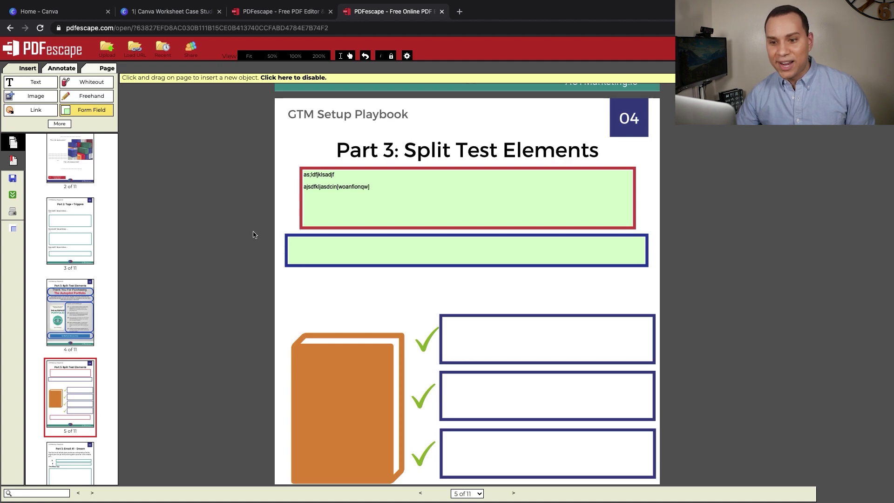
scroll(253, 235, down, 1)
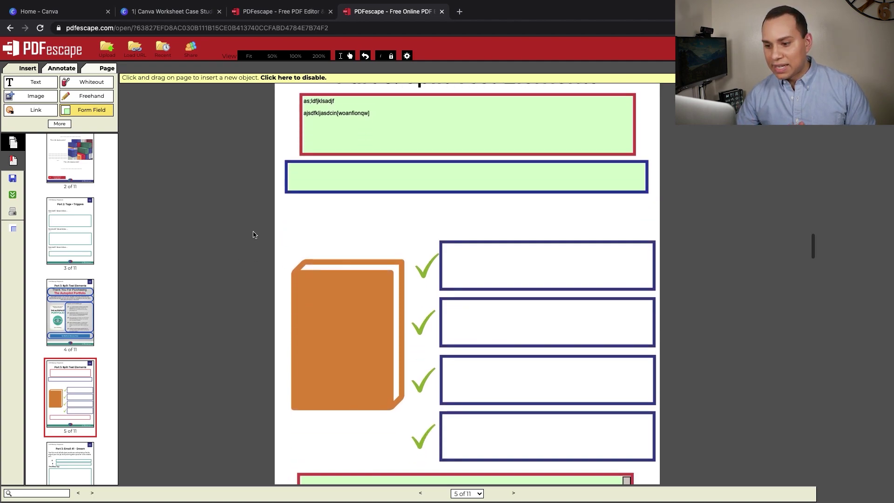
scroll(253, 235, down, 5)
scroll(254, 234, up, 1)
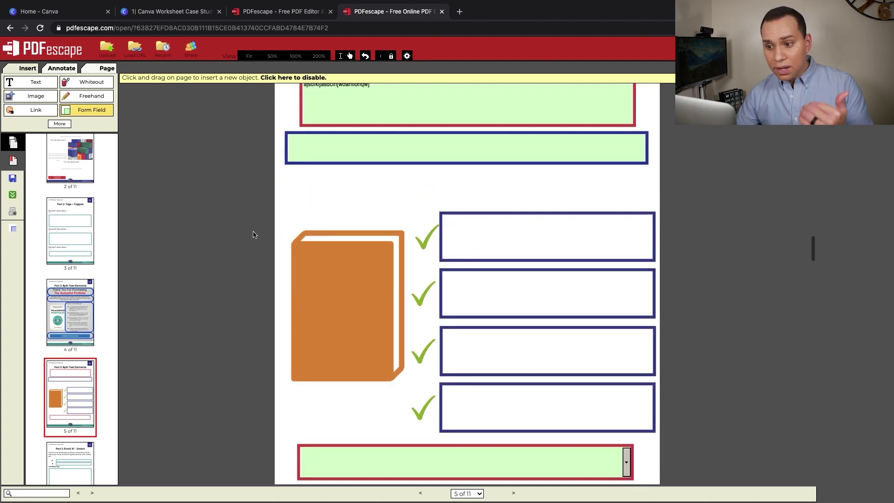
scroll(253, 235, up, 3)
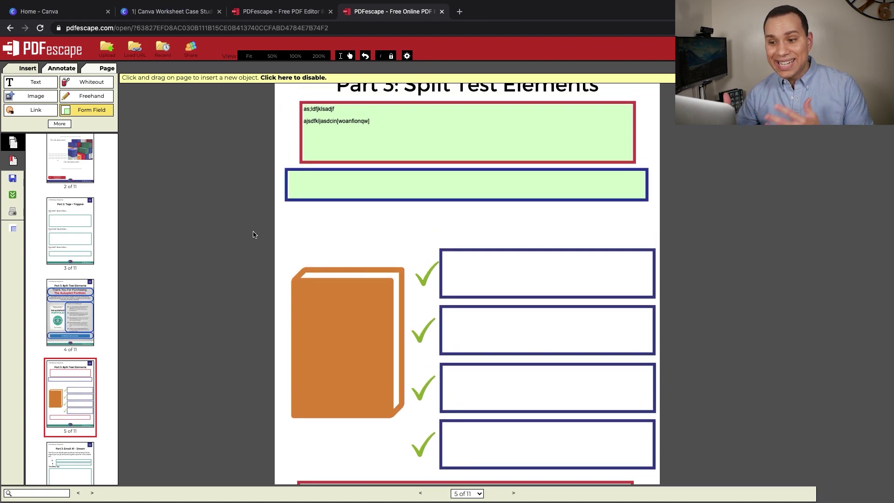
scroll(253, 235, down, 5)
scroll(253, 235, down, 3)
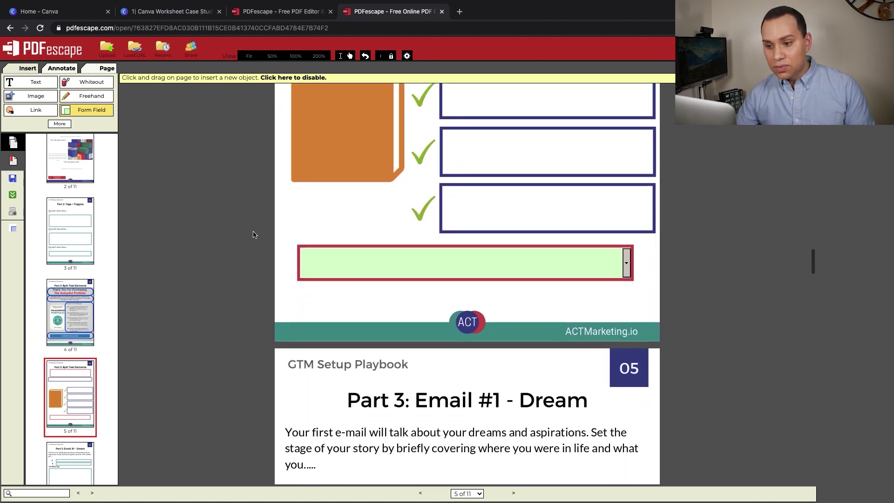
scroll(419, 223, down, 2)
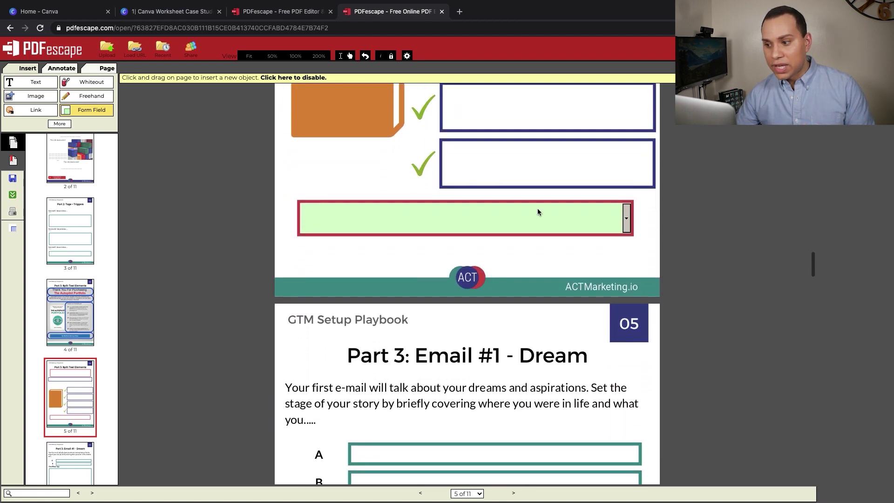
Delete the stray object placed to the right of the page 5 dropdown.
click(627, 224)
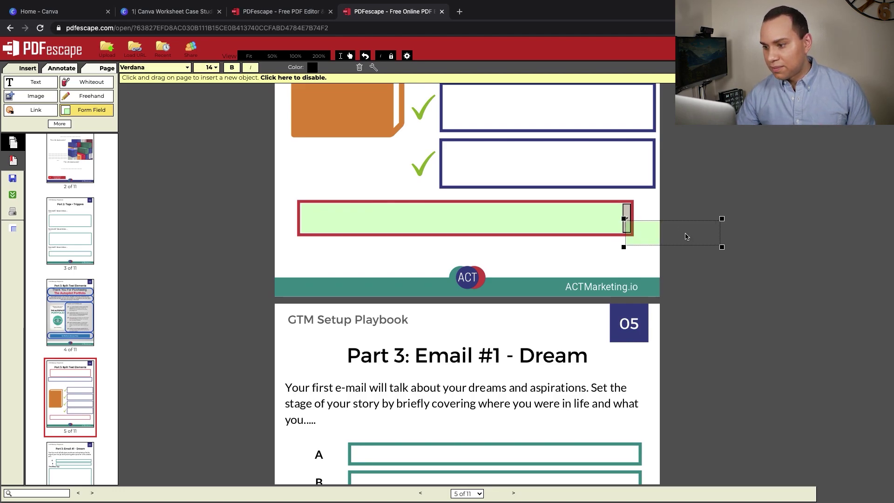
click(701, 231)
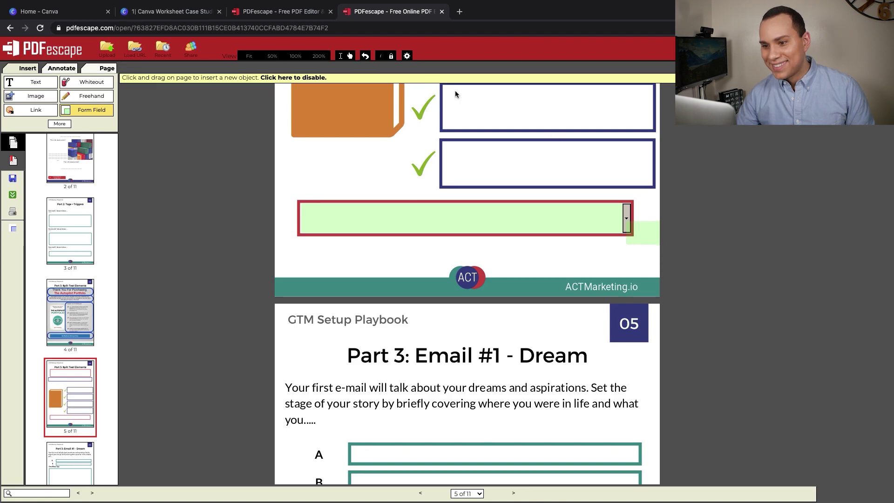
click(648, 237)
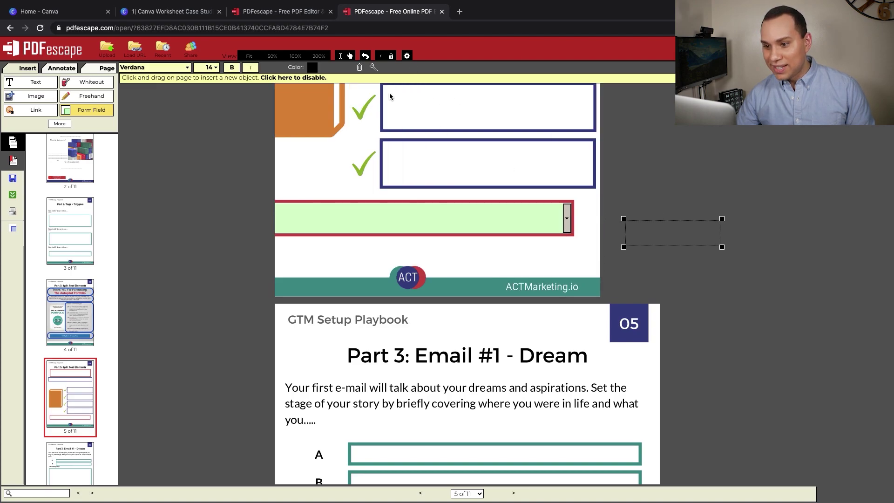
click(359, 67)
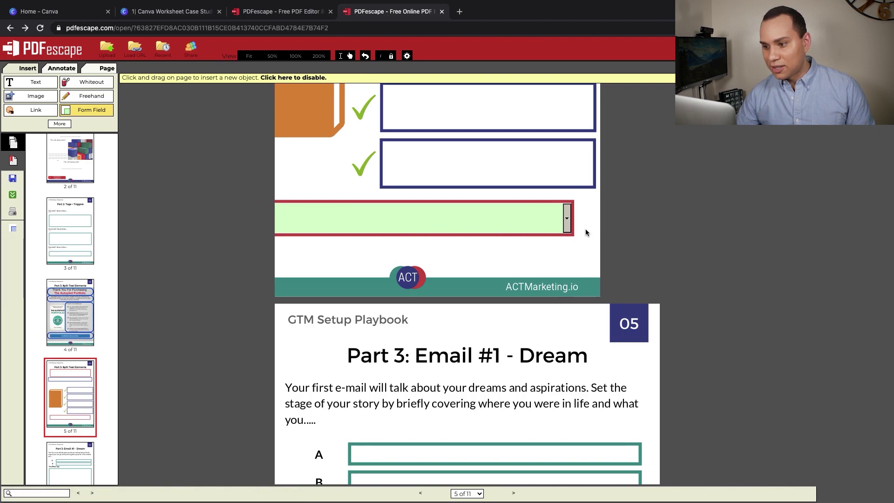
scroll(645, 215, up, 6)
scroll(646, 214, up, 3)
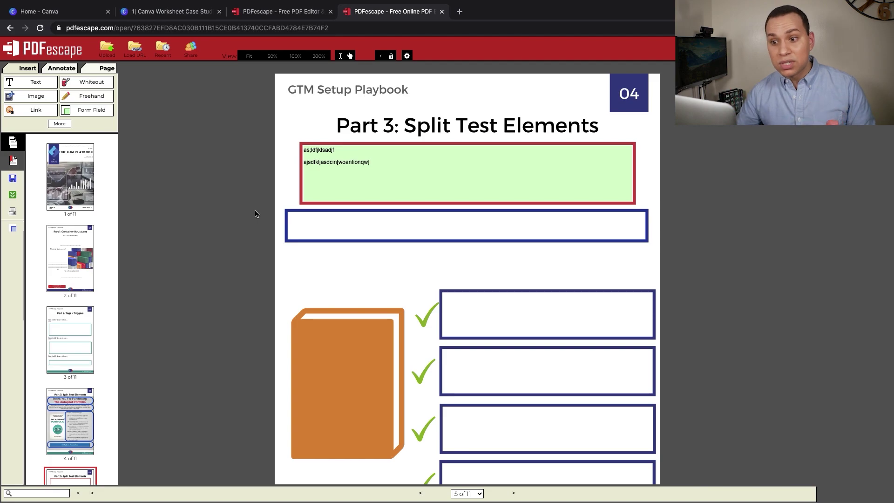
scroll(602, 276, down, 4)
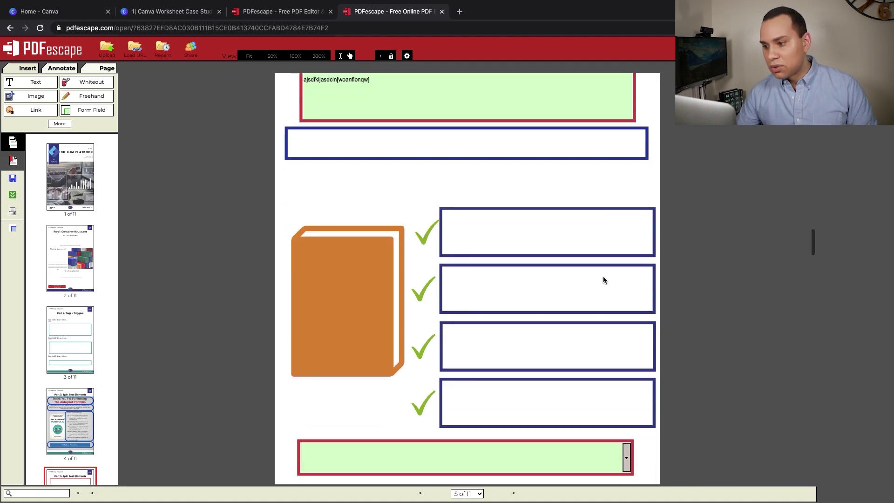
scroll(603, 276, down, 3)
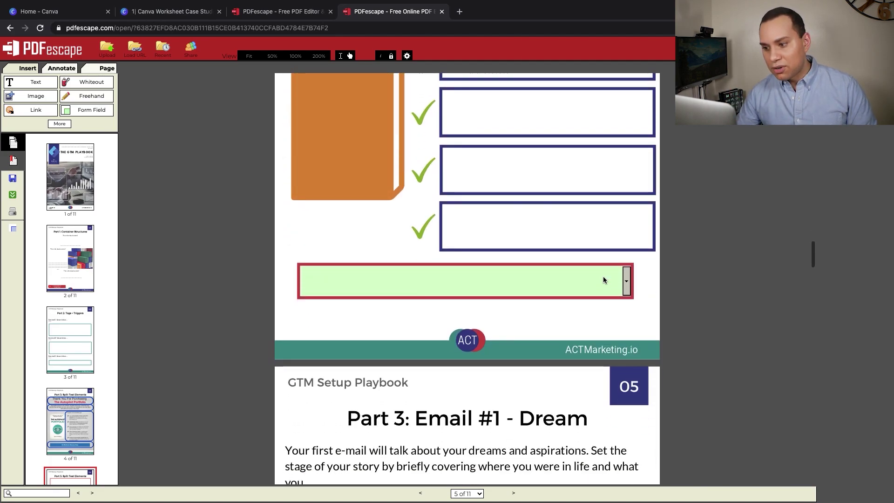
Set the page 5 dropdown's value to Get Started Now.
click(626, 283)
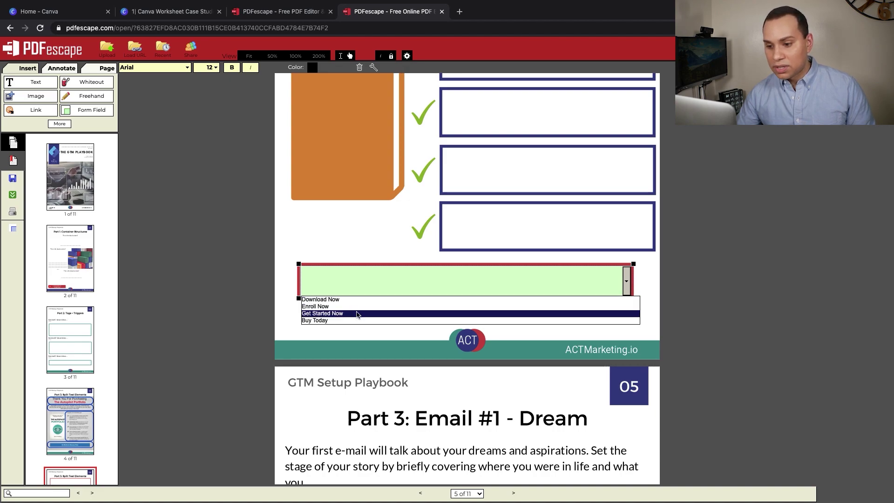
click(357, 313)
click(682, 296)
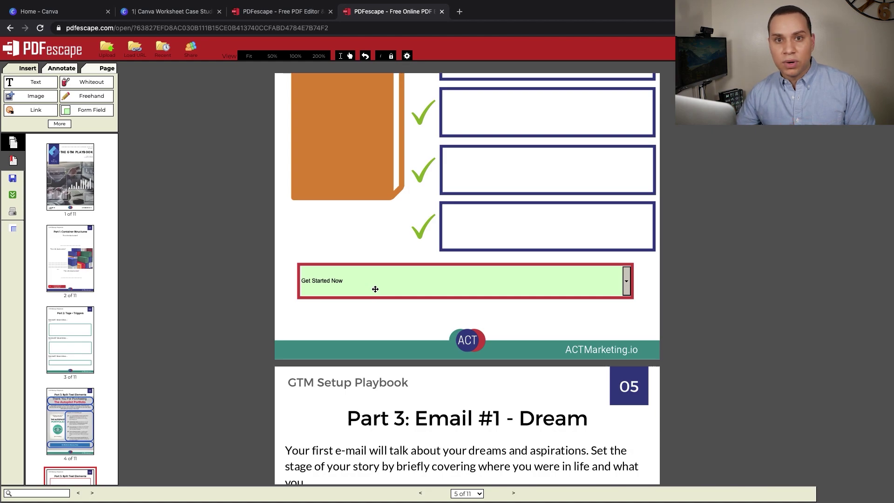
scroll(375, 288, up, 3)
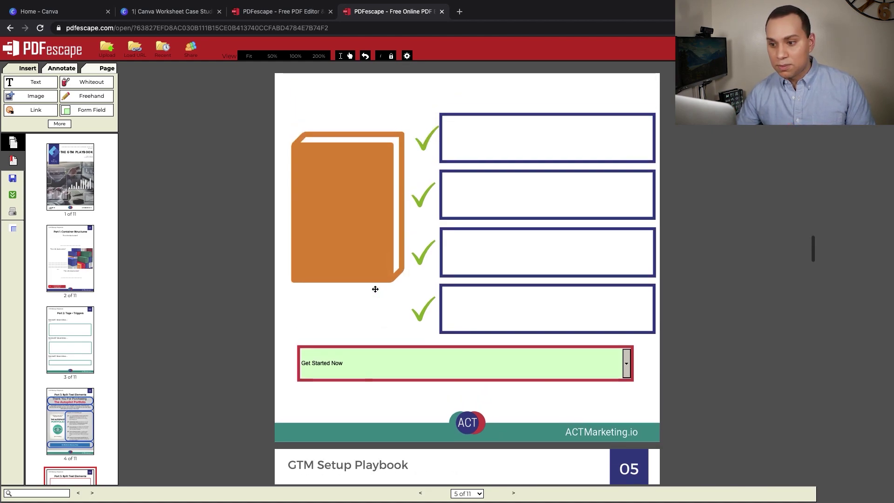
scroll(375, 289, up, 2)
scroll(375, 288, down, 2)
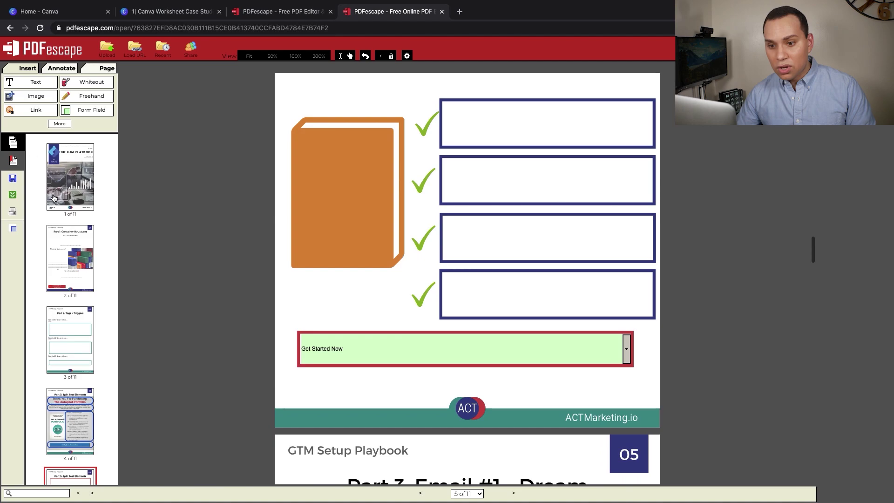
Draw a Dropdown form field filling the fourth checkmark box on page 5.
click(83, 112)
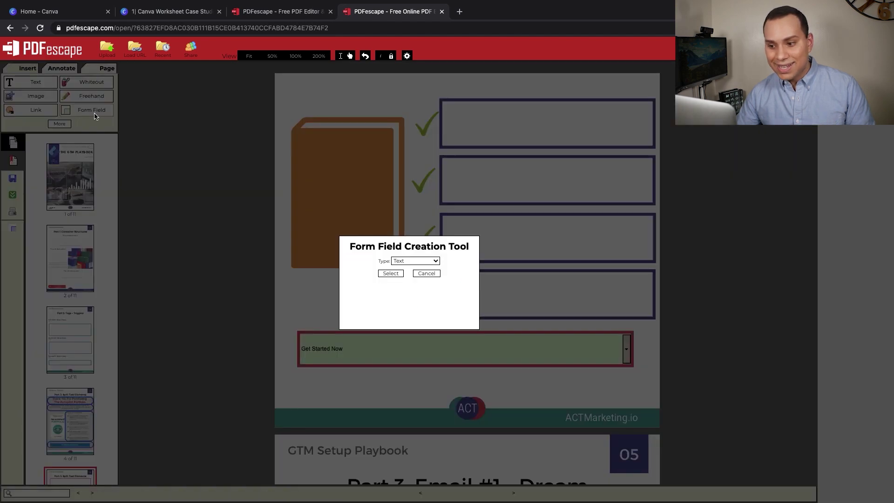
click(432, 260)
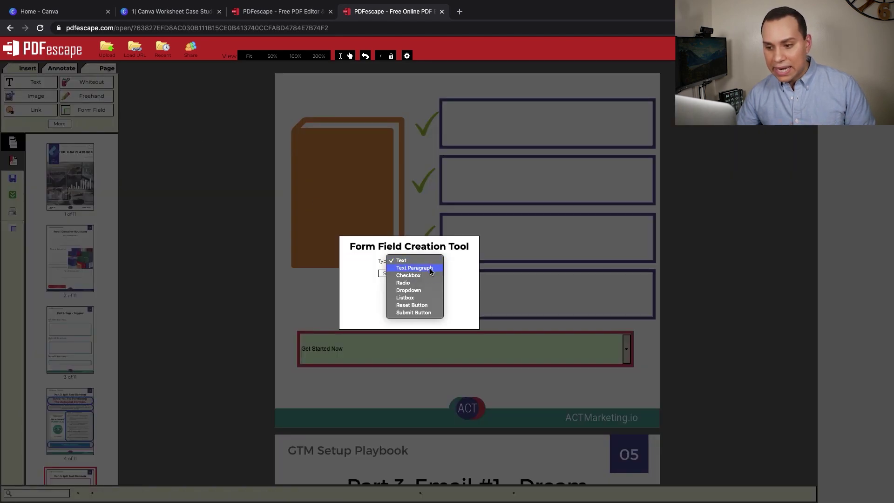
click(415, 290)
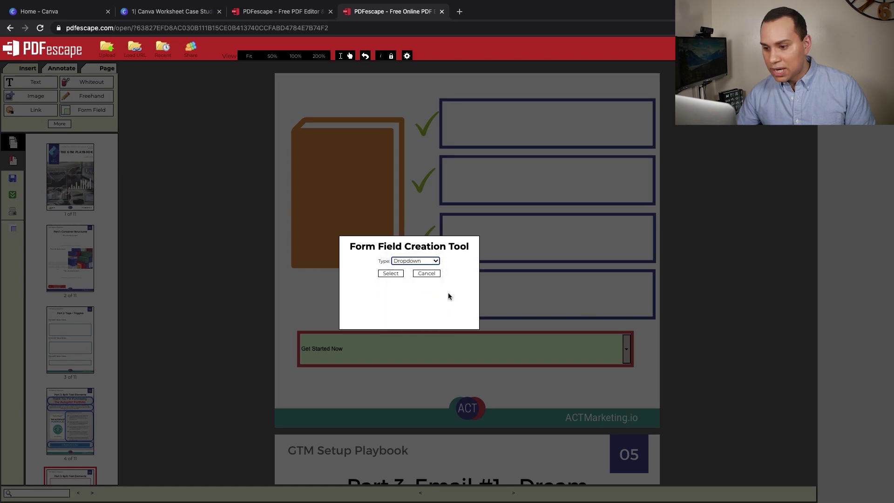
click(390, 273)
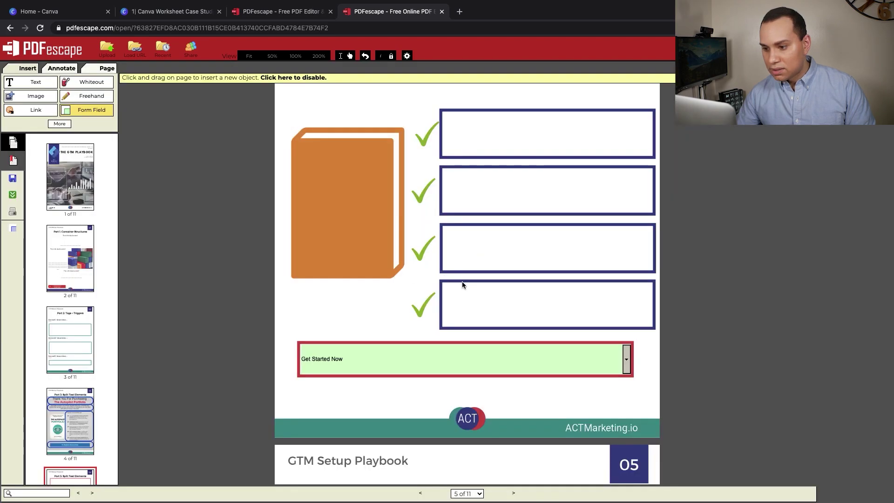
drag(443, 285, 653, 328)
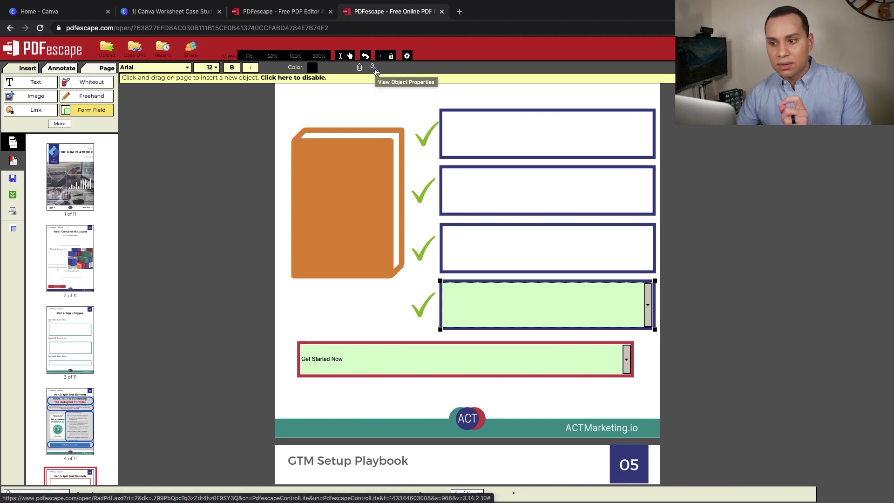
click(376, 67)
text(You Are A Winner)
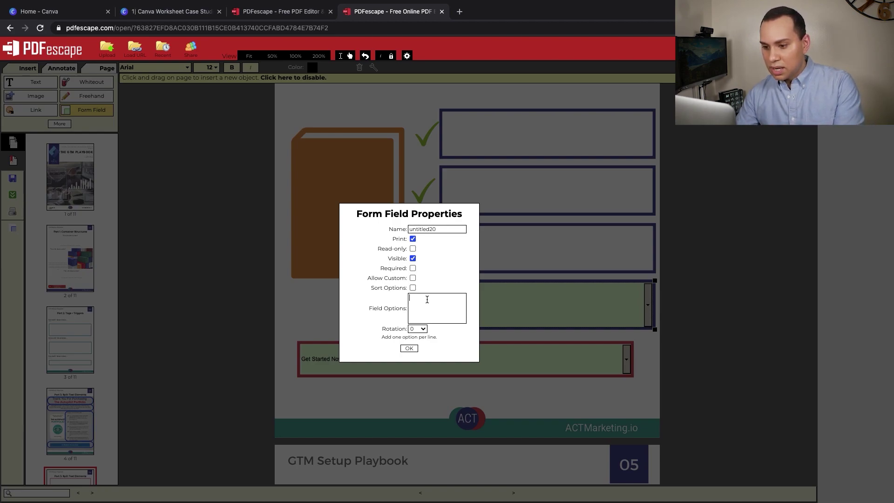
Confirm the three dropdown options, then test the dropdown by picking Your The Best.
click(410, 349)
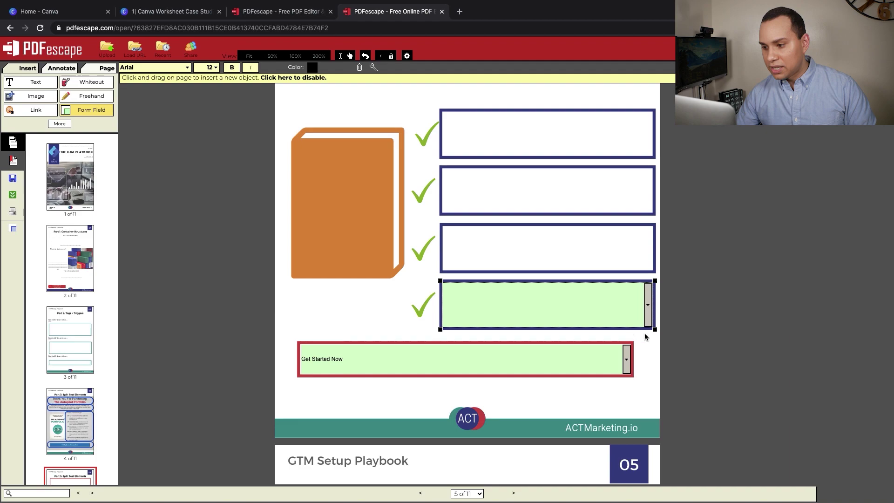
click(692, 303)
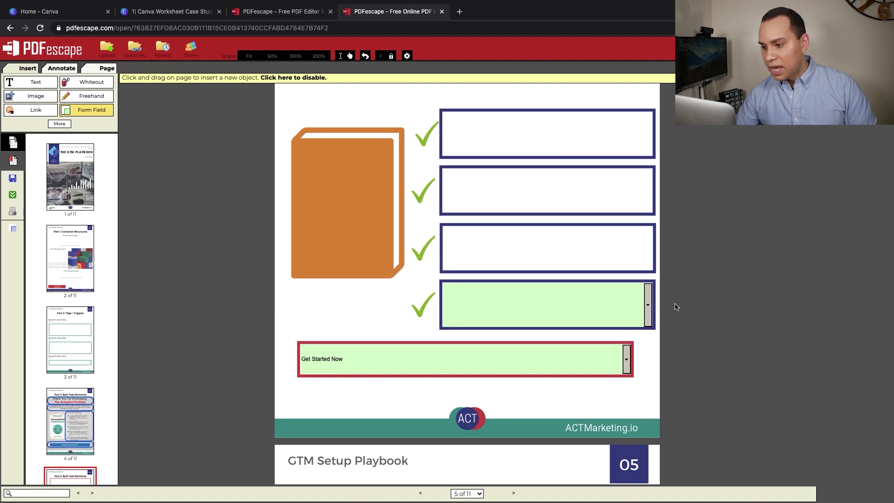
click(648, 298)
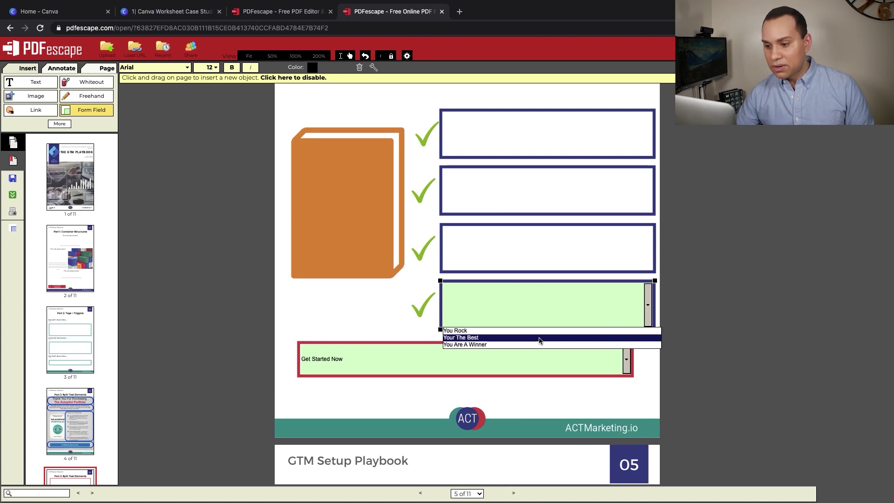
click(538, 338)
click(676, 312)
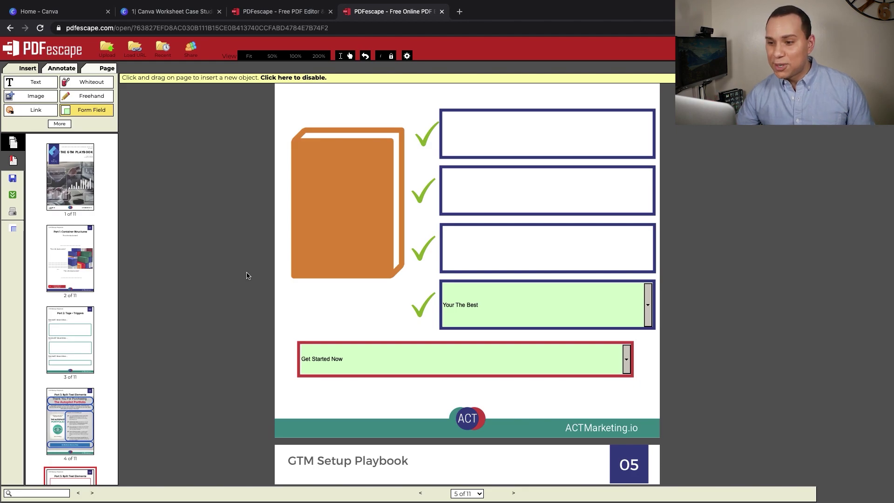
scroll(539, 291, up, 8)
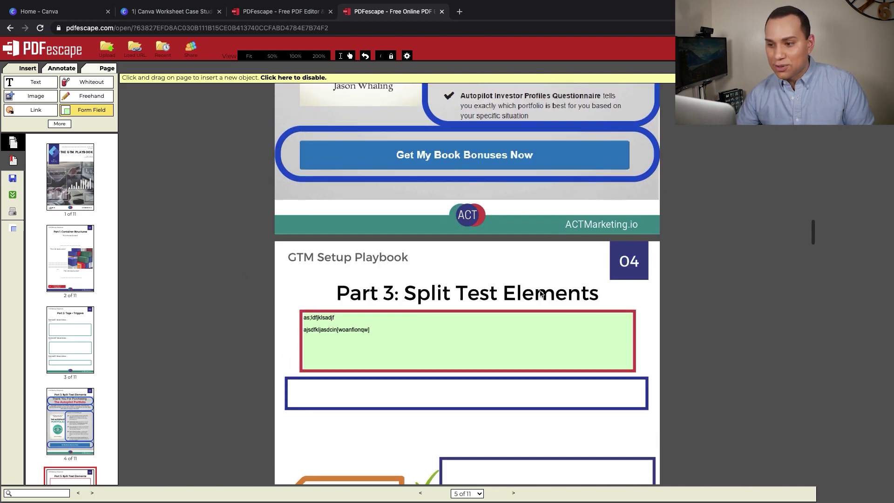
scroll(540, 291, up, 3)
scroll(472, 424, down, 8)
scroll(472, 423, down, 5)
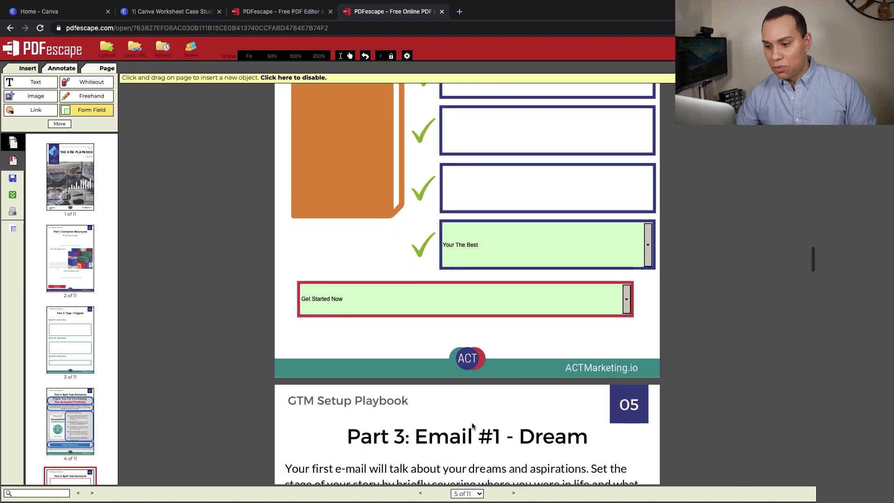
scroll(472, 424, down, 4)
scroll(472, 424, down, 2)
scroll(472, 423, down, 3)
scroll(436, 418, down, 10)
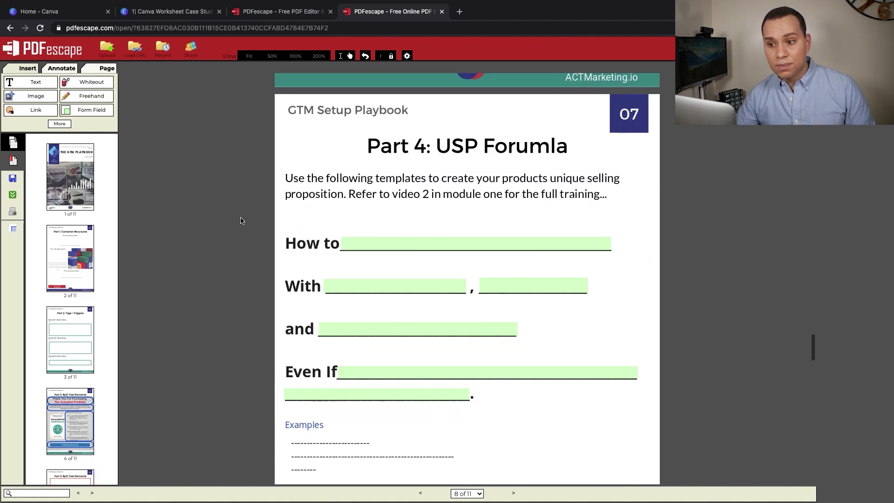
scroll(366, 245, down, 2)
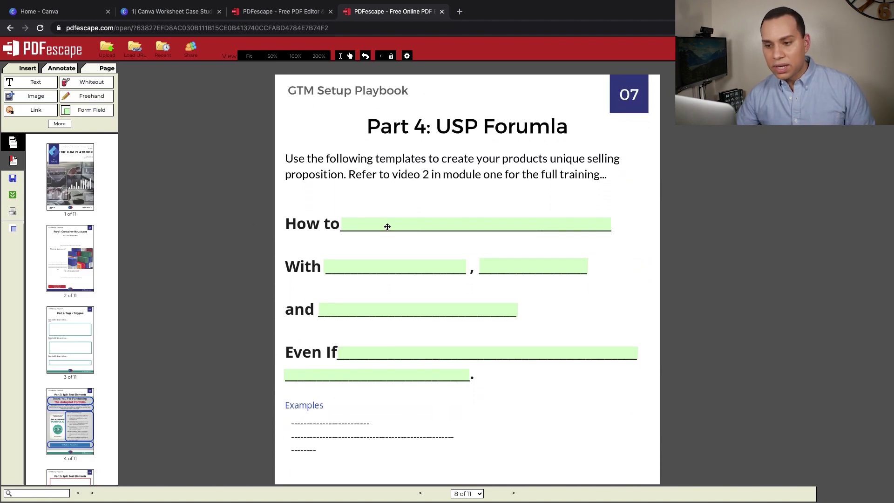
Set the How to field's test text to size 15, then to 16.
click(387, 227)
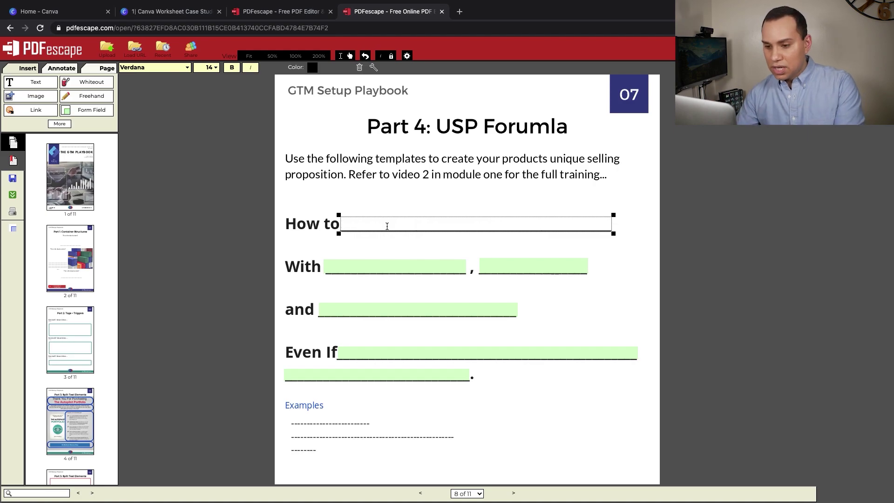
text(aksl;fjkdsajf;kadsjf;jf;kasj)
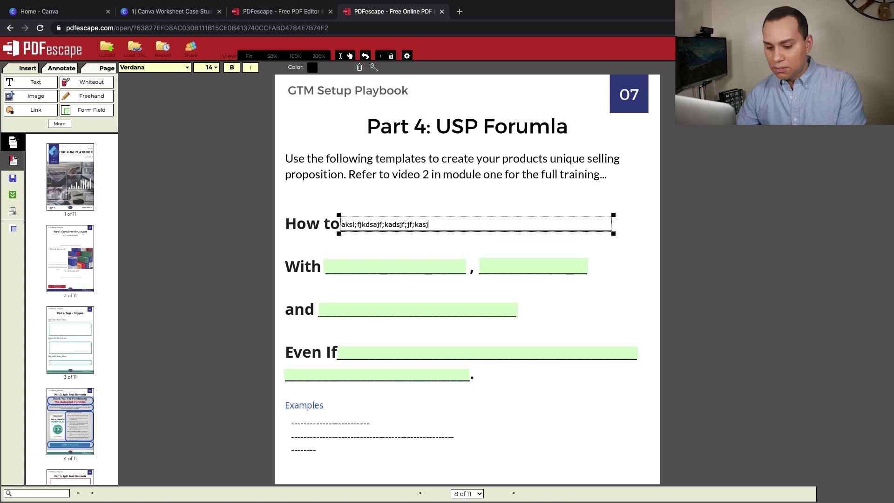
key(ctrl+a)
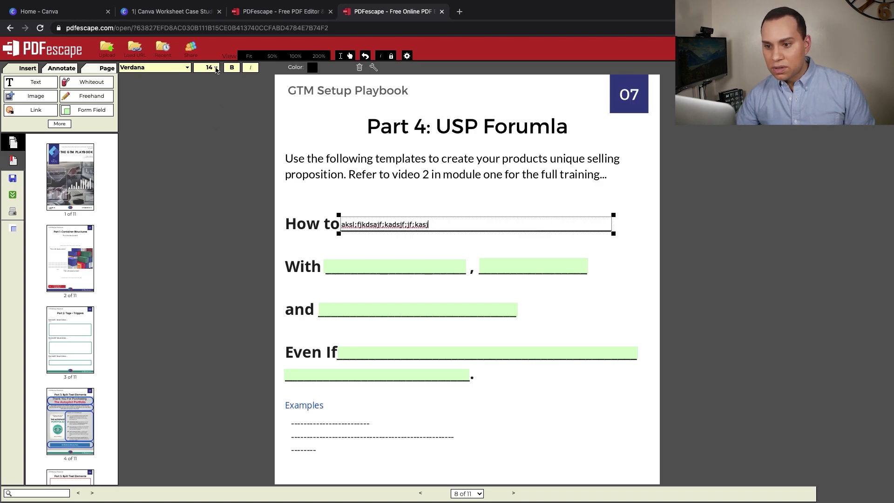
click(215, 68)
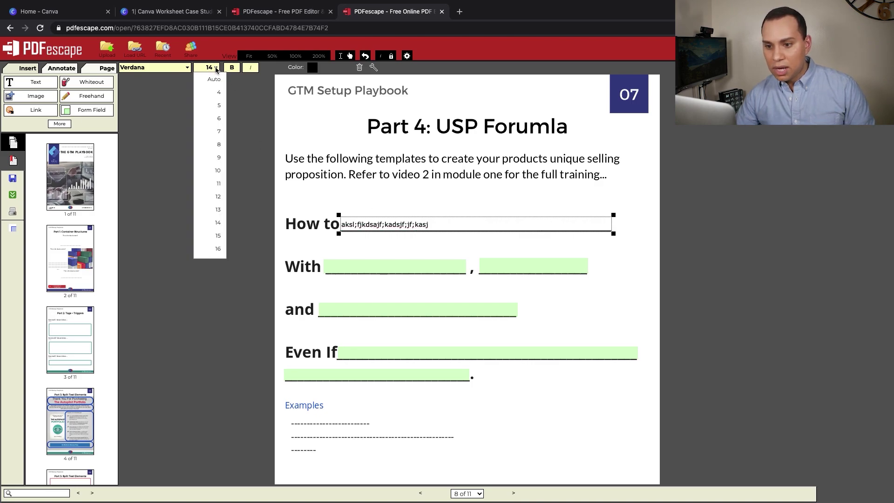
click(219, 237)
click(206, 228)
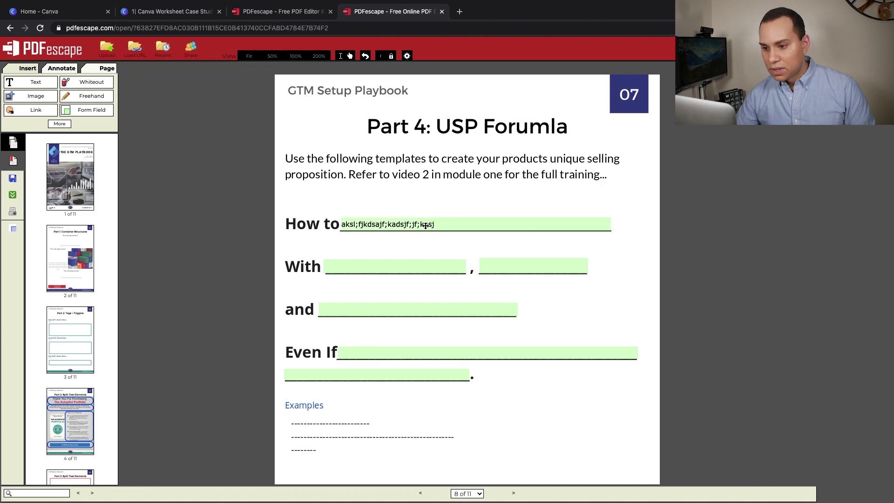
click(454, 228)
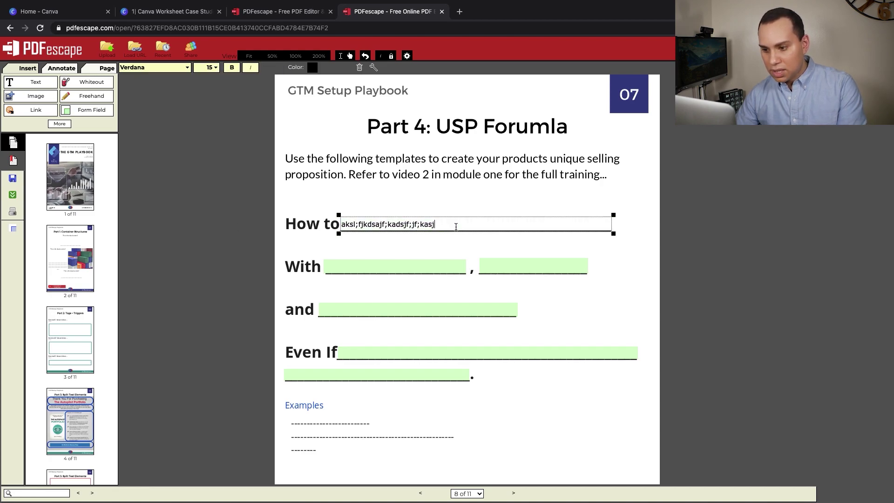
key(ctrl+a)
click(213, 68)
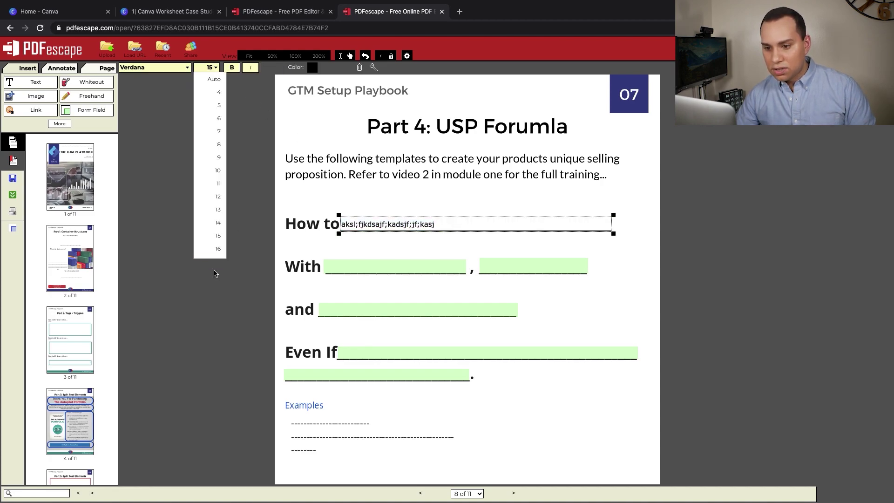
click(216, 250)
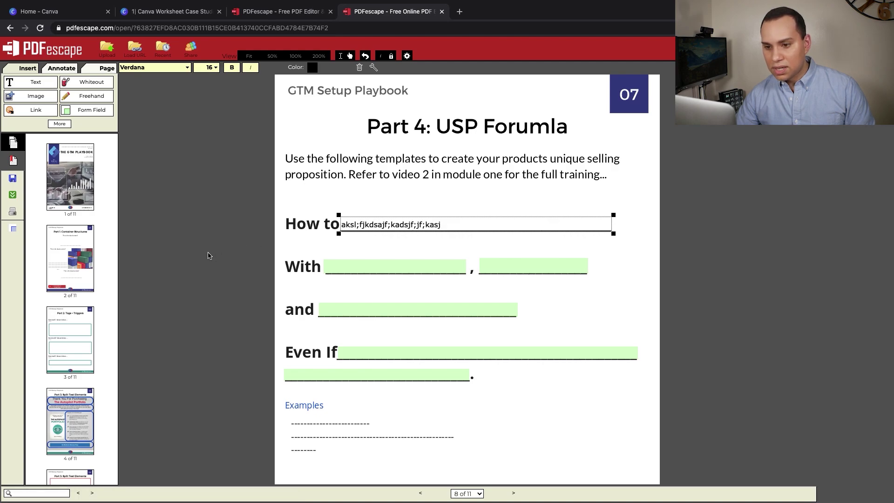
click(208, 256)
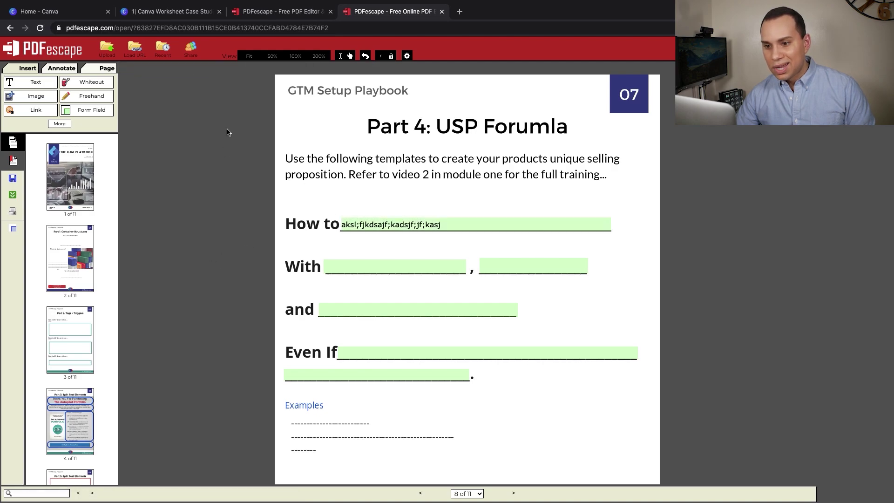
Enlarge the How to field's text to size 45.
click(469, 224)
click(213, 68)
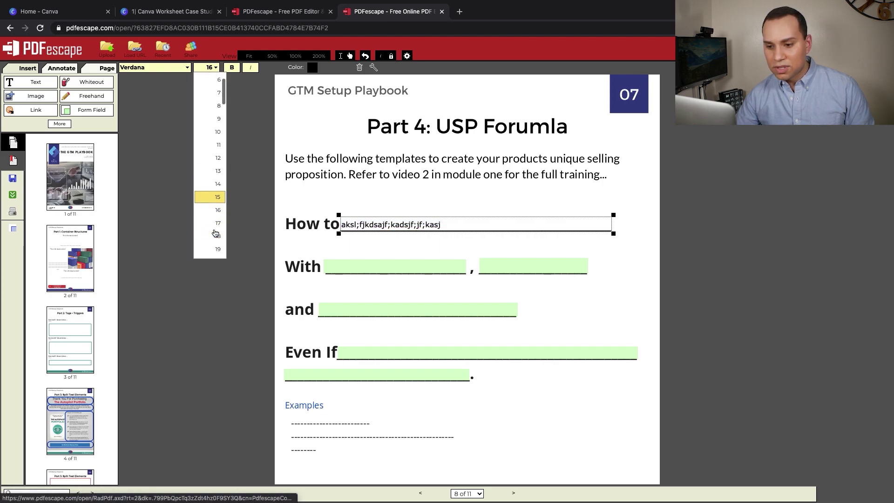
scroll(219, 209, down, 6)
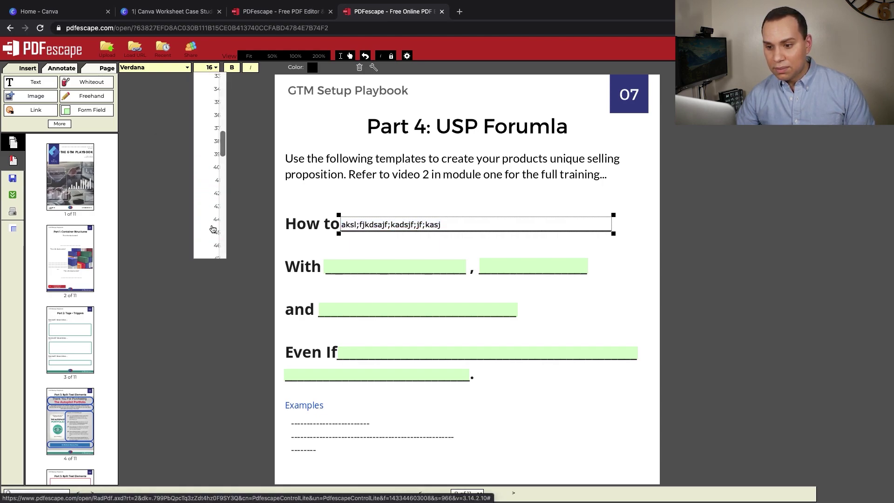
click(214, 233)
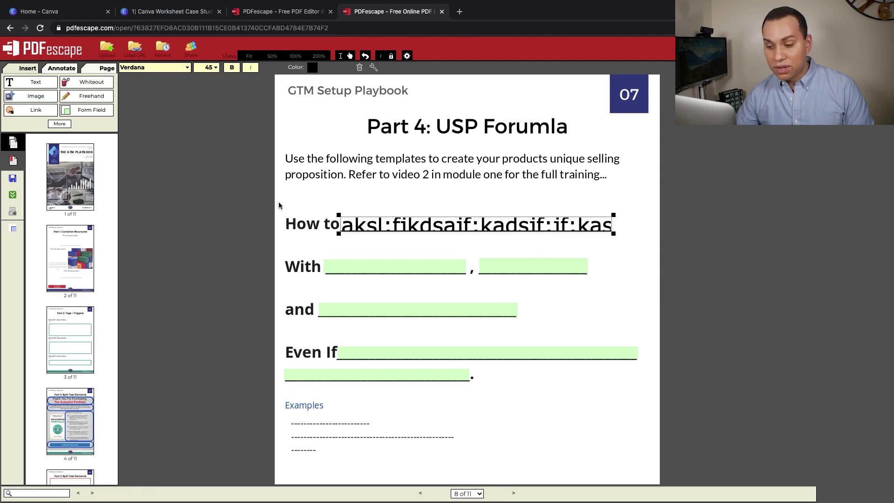
click(220, 212)
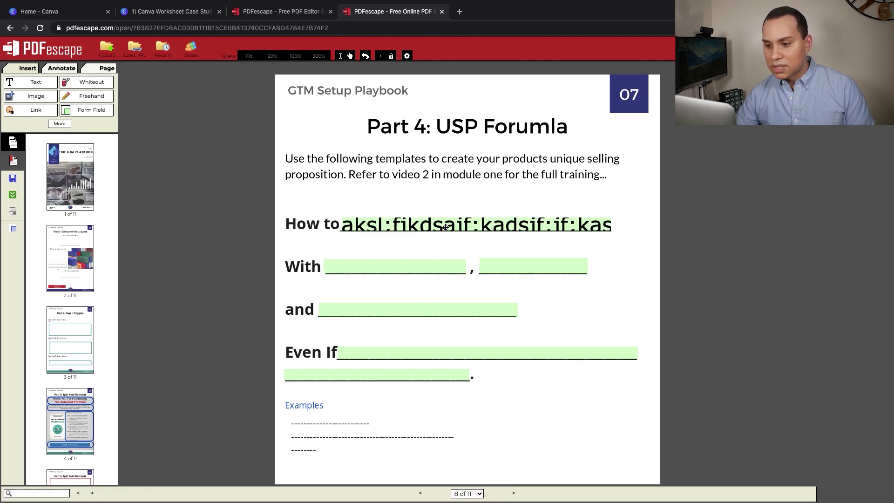
Adjust the How to field's height, first taller and then shorter.
double_click(463, 224)
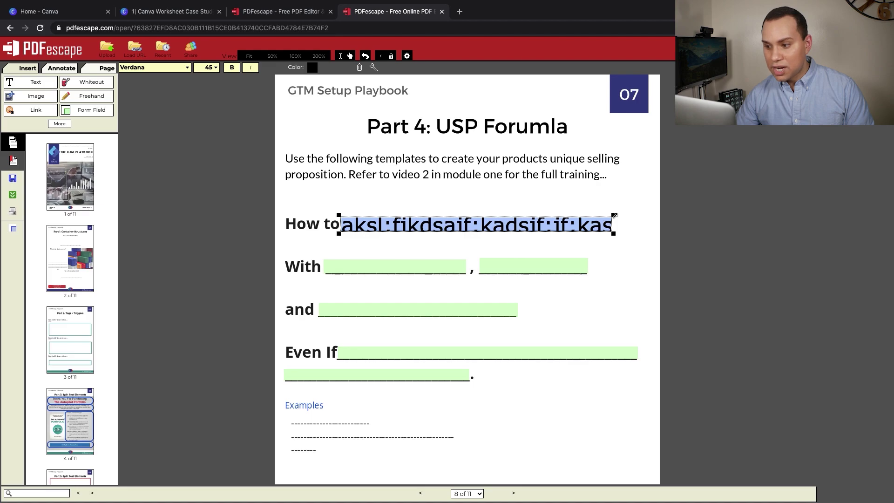
drag(614, 215, 620, 205)
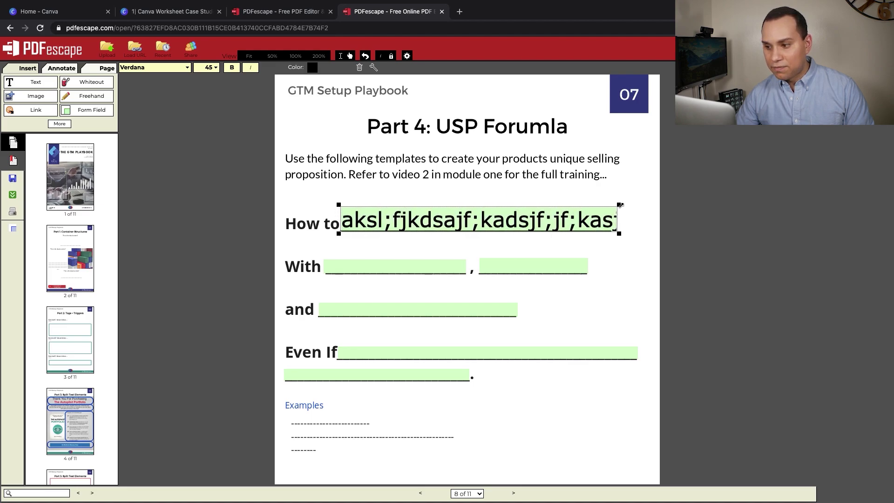
drag(619, 205, 619, 225)
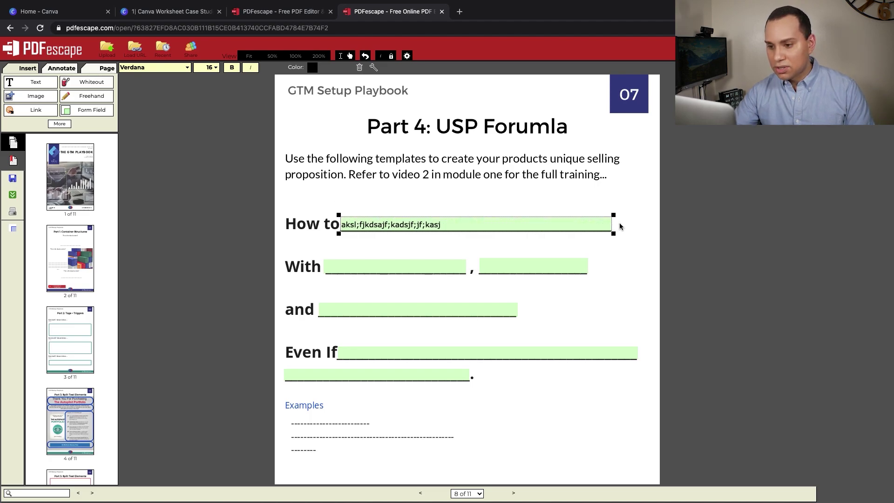
click(239, 275)
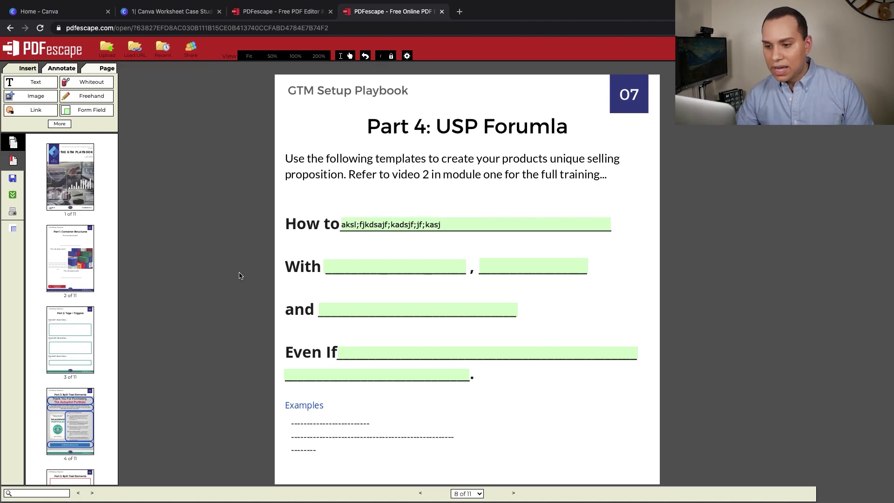
double_click(370, 224)
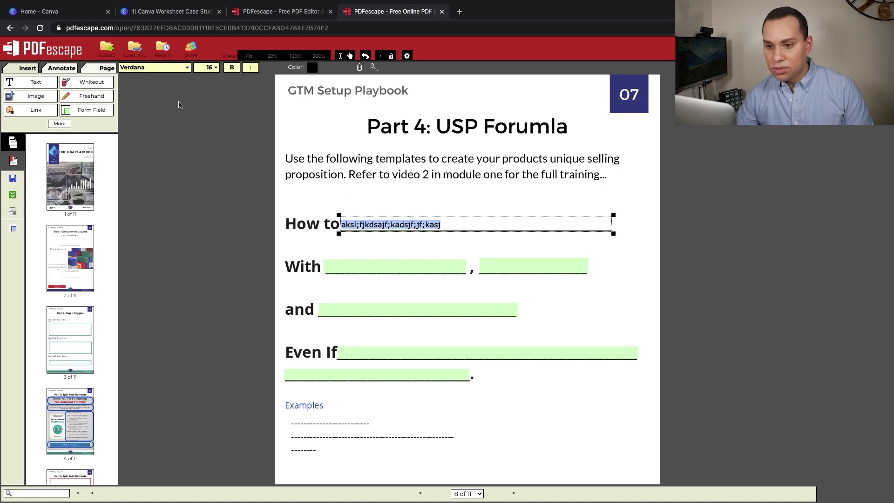
click(185, 68)
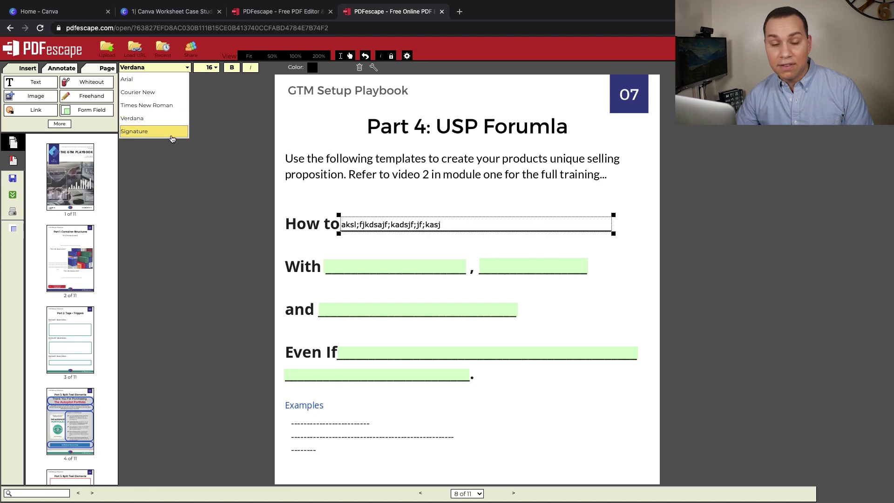
Move to page 9 and select the Book A Strategy Call button.
click(245, 178)
scroll(233, 241, down, 3)
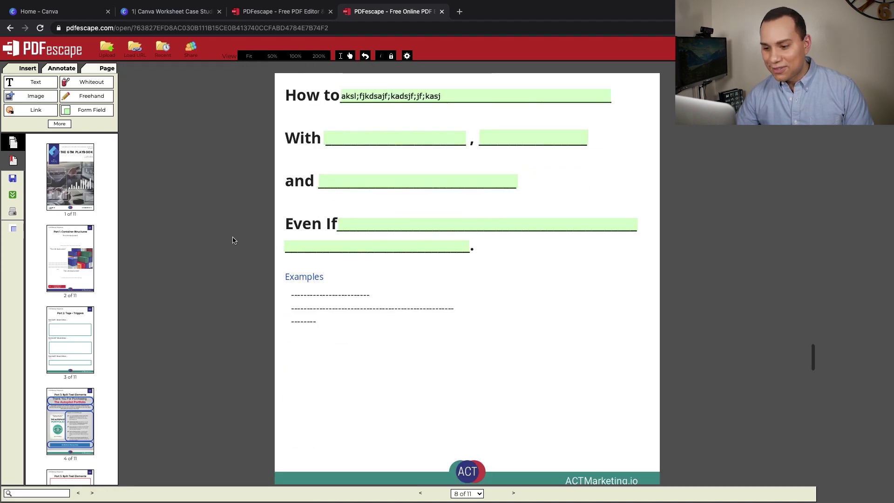
scroll(233, 240, down, 3)
scroll(233, 240, down, 3)
scroll(234, 240, down, 2)
scroll(233, 240, down, 3)
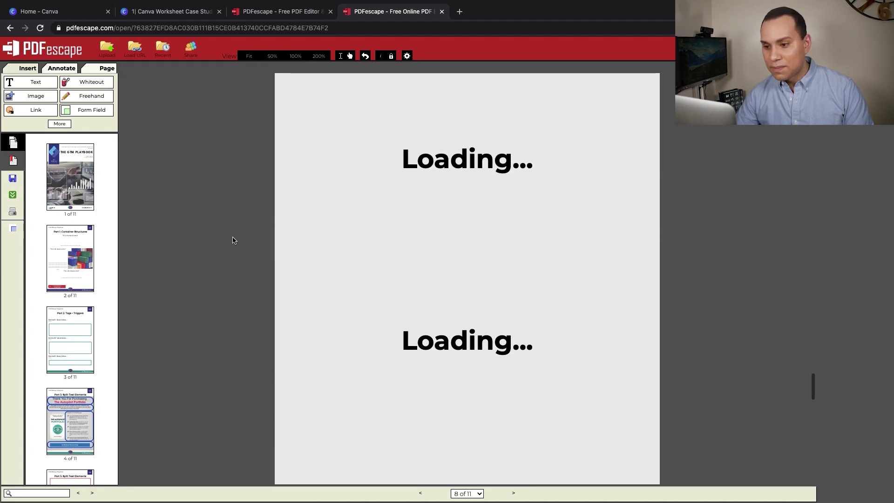
scroll(234, 240, down, 3)
scroll(233, 240, down, 3)
scroll(234, 240, down, 3)
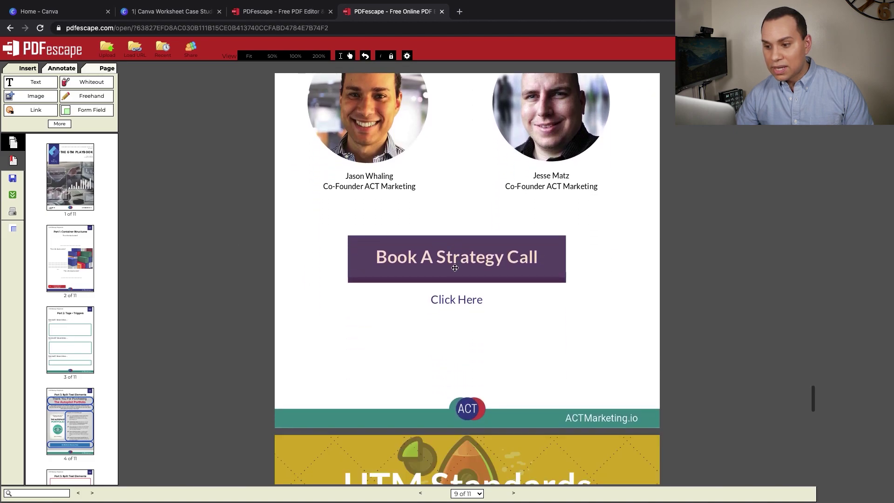
scroll(454, 269, up, 1)
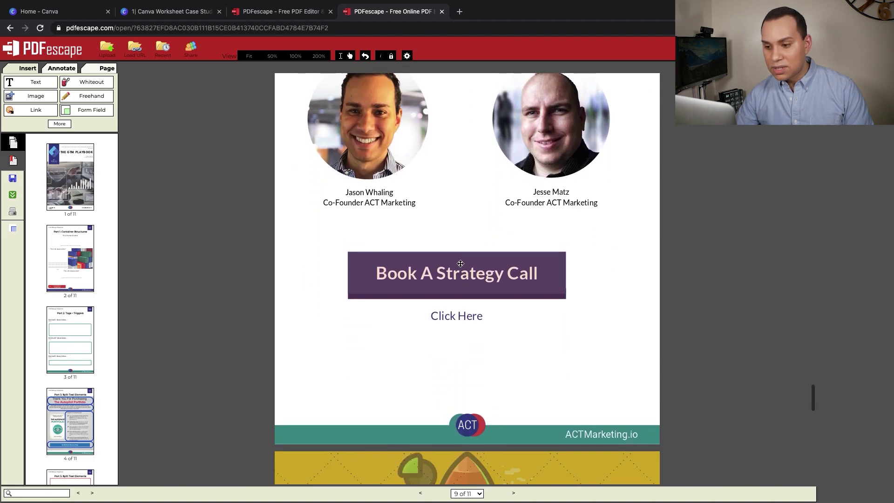
click(447, 286)
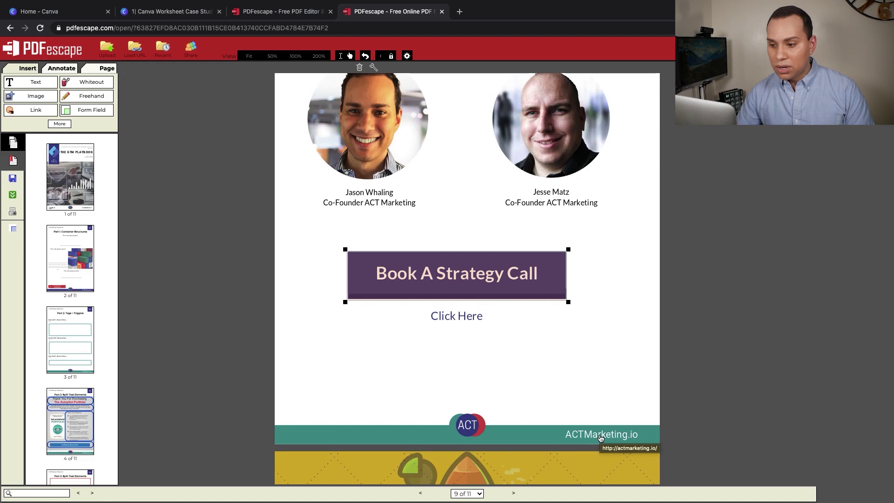
click(372, 327)
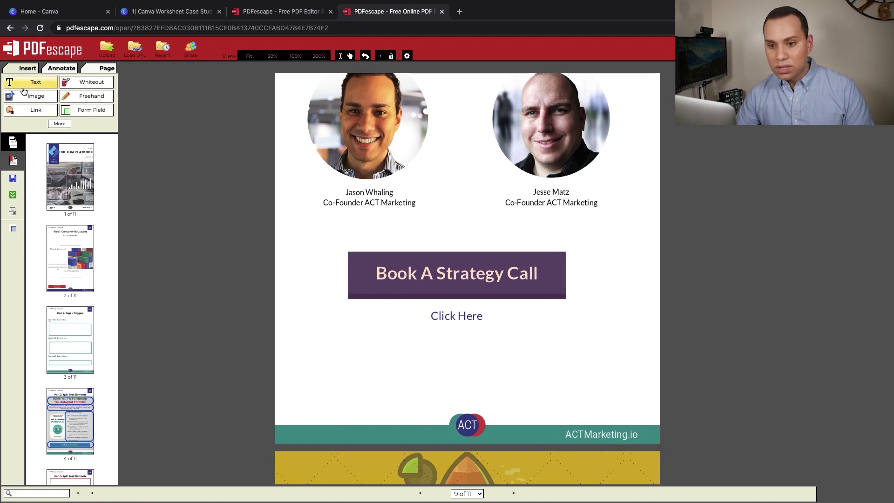
click(35, 112)
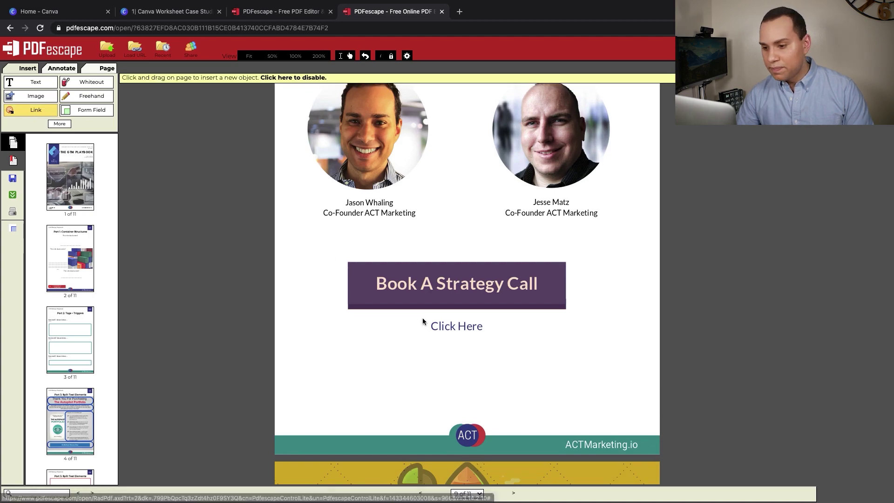
drag(429, 321, 484, 333)
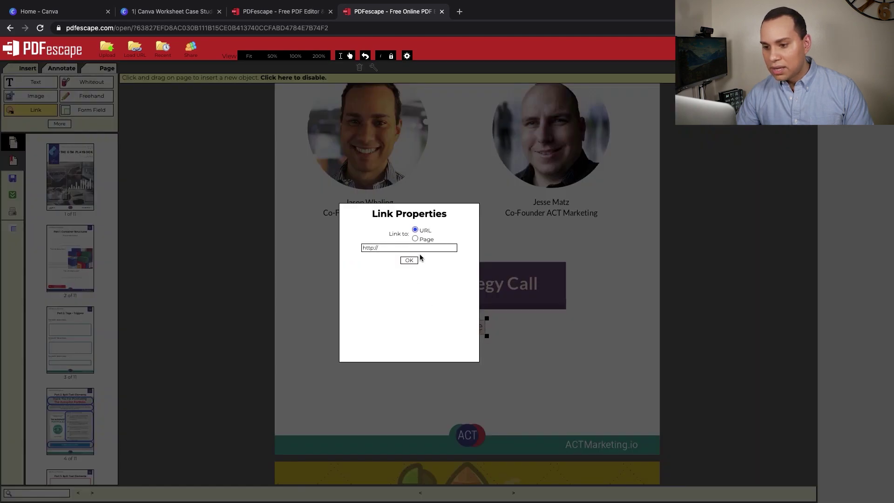
text(actmarketing.io)
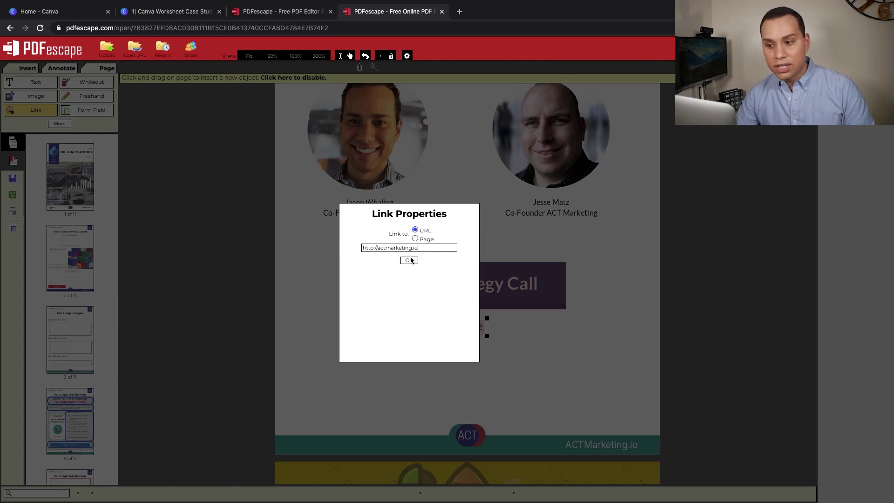
click(411, 261)
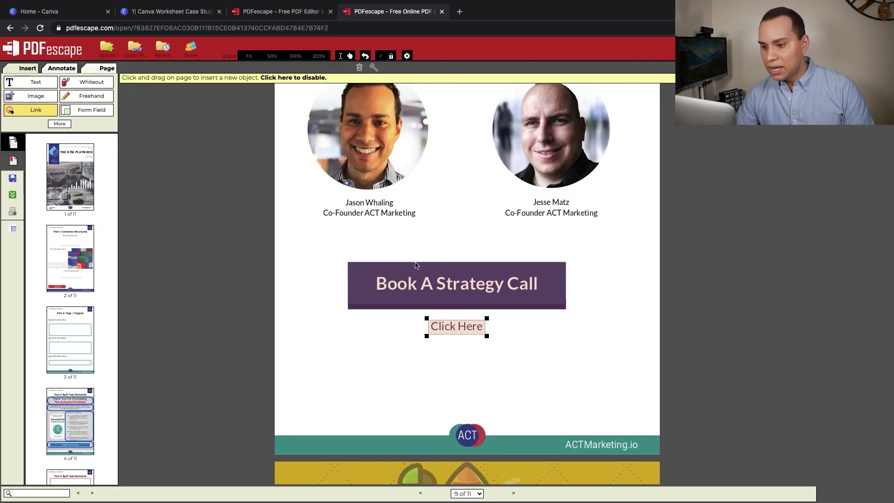
click(698, 346)
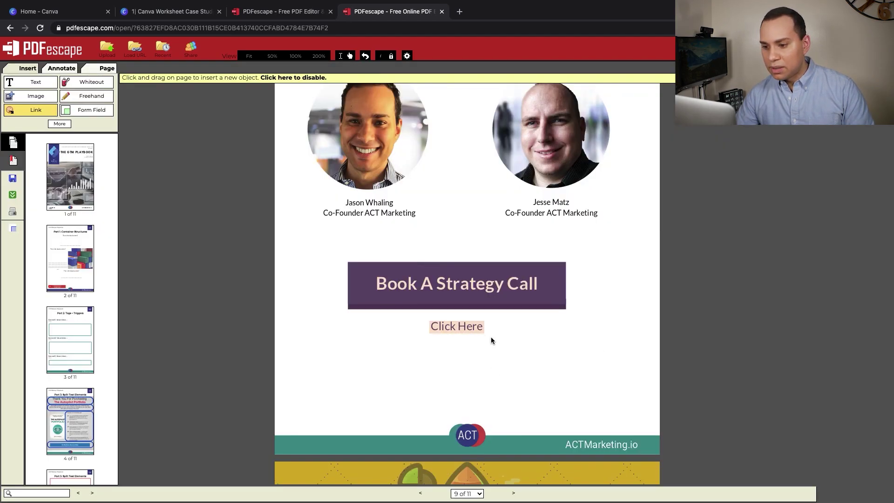
click(459, 325)
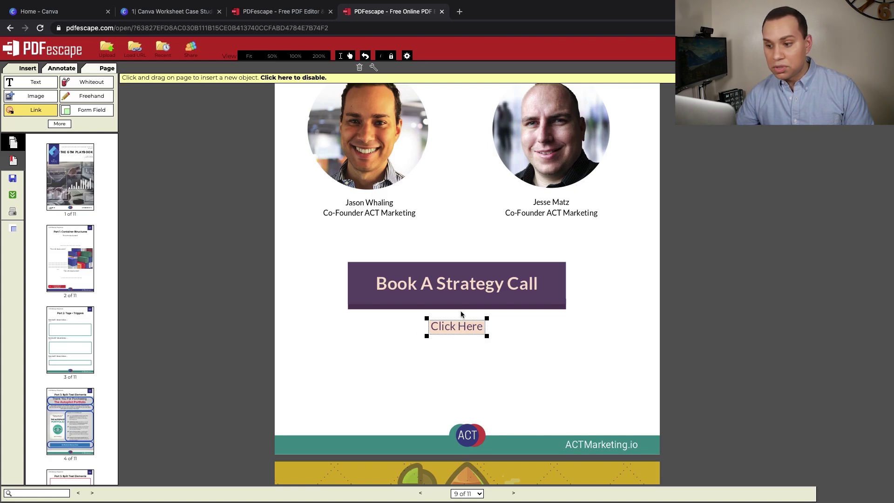
scroll(461, 314, down, 3)
scroll(461, 314, down, 4)
scroll(461, 314, down, 5)
scroll(460, 311, down, 3)
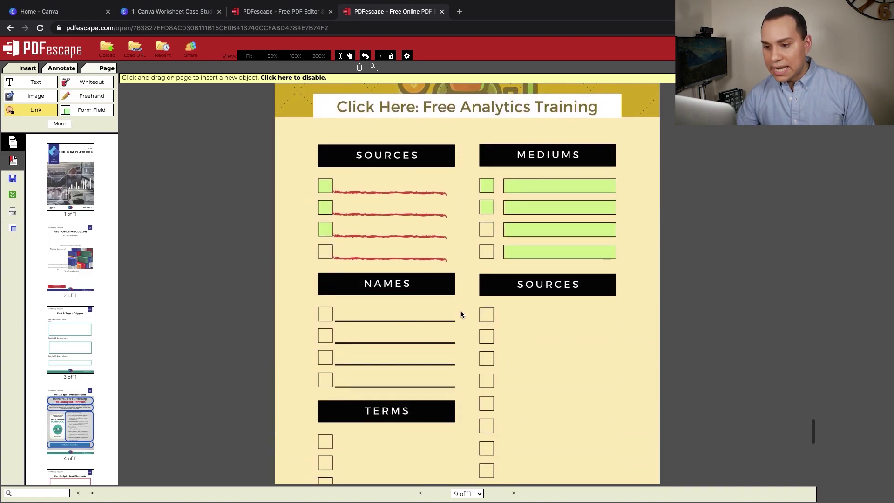
scroll(460, 311, down, 2)
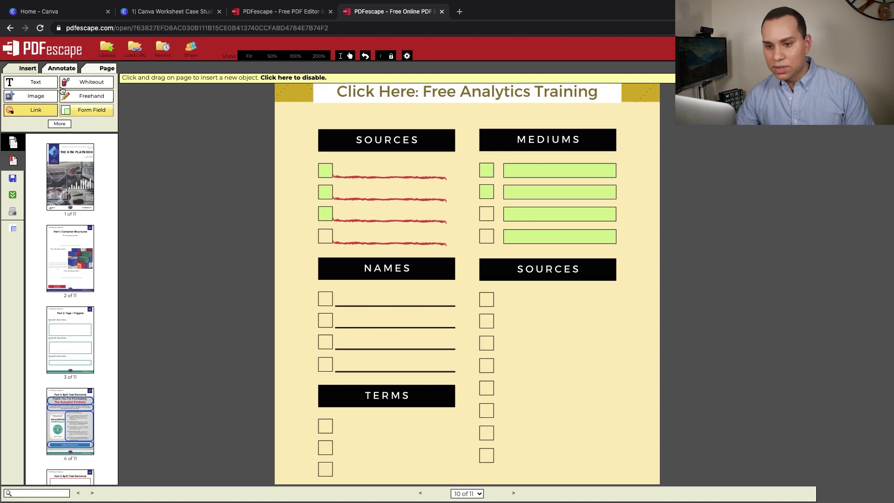
Add checkbox fields over the fourth SOURCES box and the first MEDIUMS box.
click(92, 110)
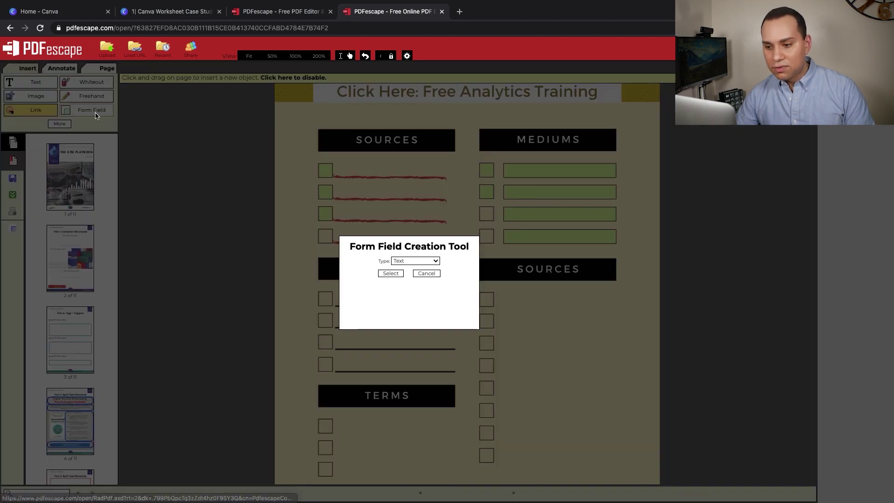
click(423, 262)
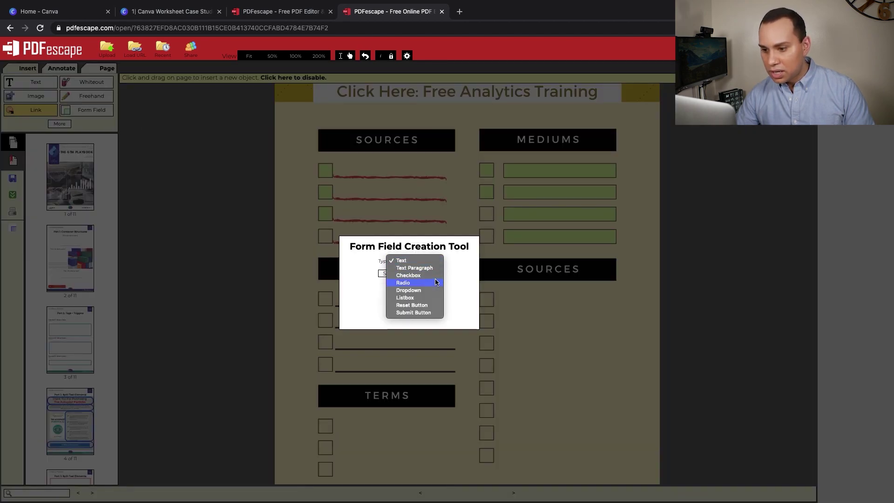
click(435, 308)
click(387, 273)
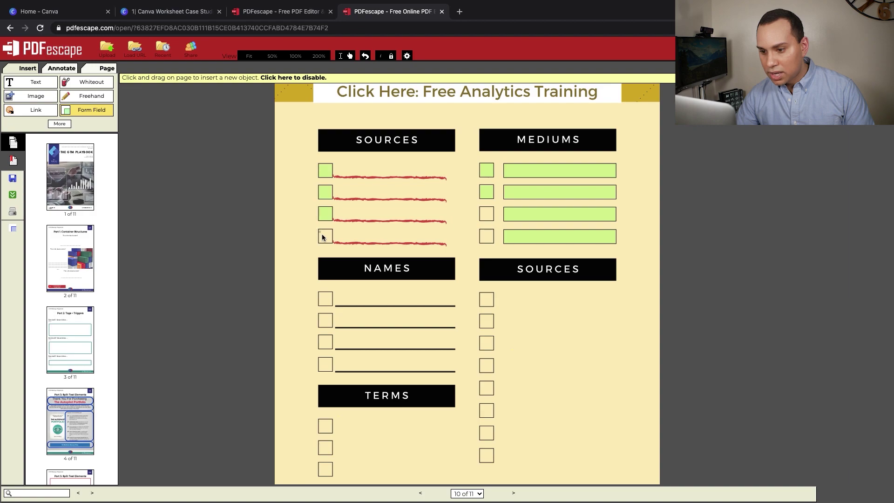
drag(317, 230, 330, 241)
click(236, 248)
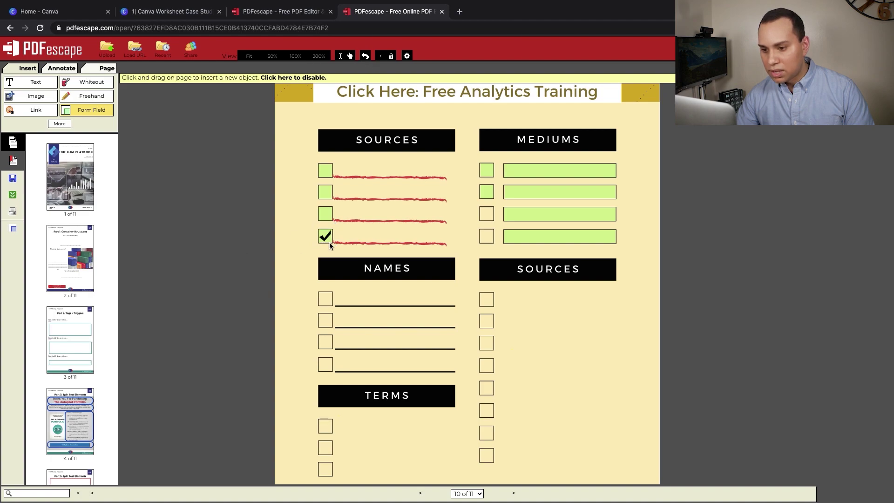
click(330, 238)
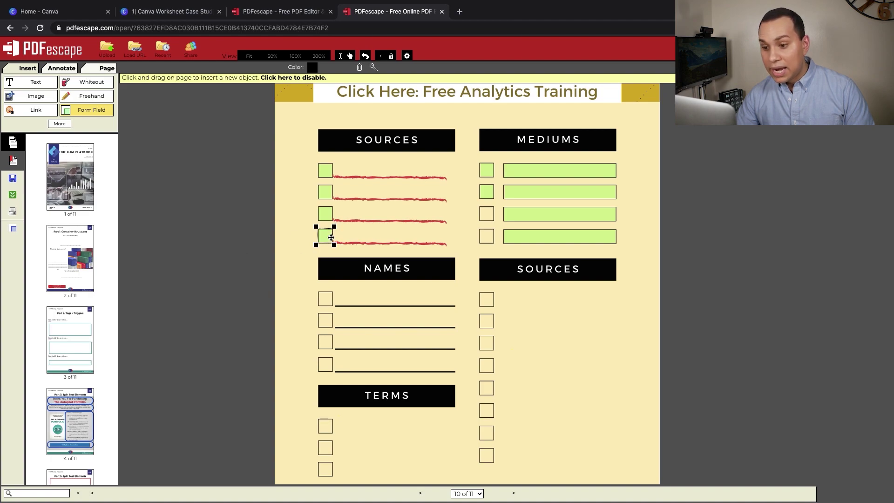
click(489, 173)
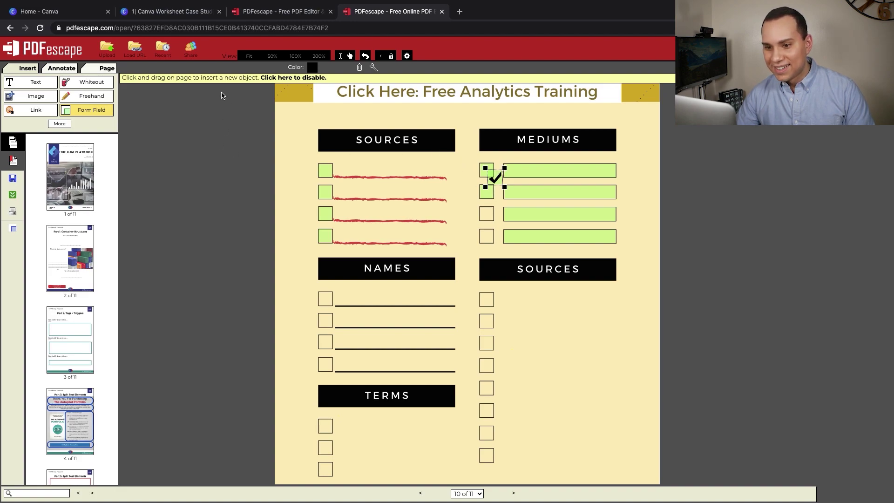
click(225, 236)
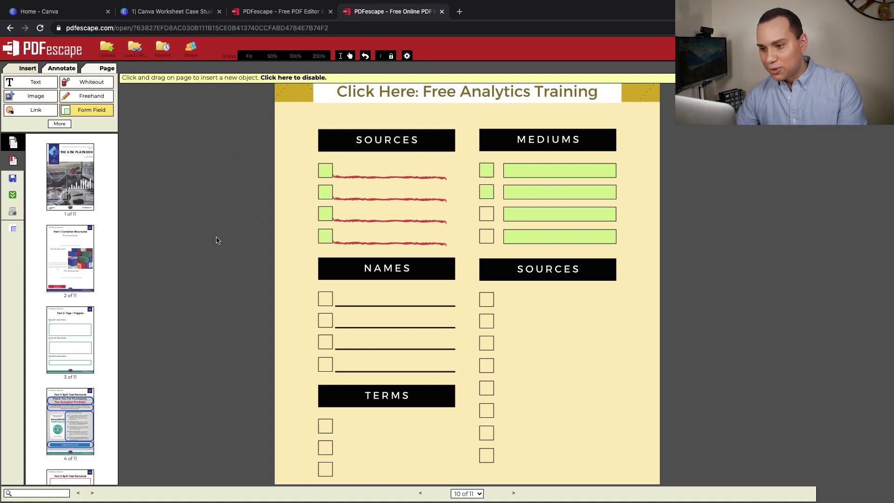
click(216, 79)
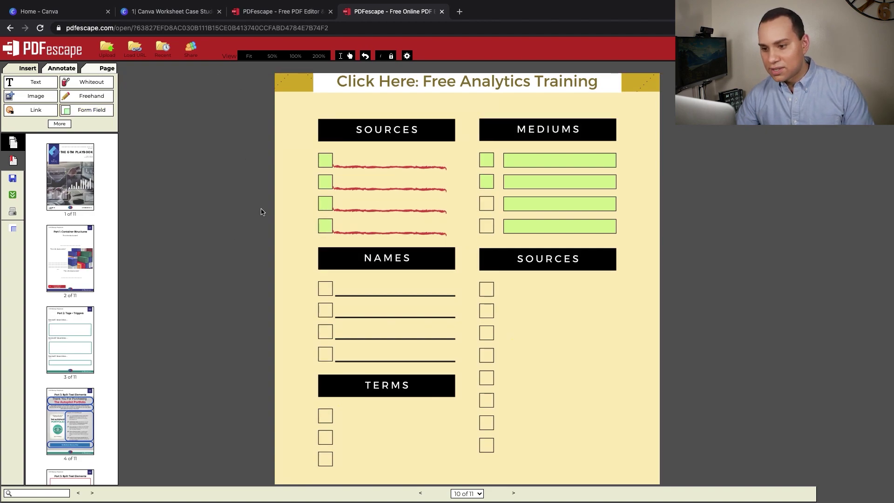
Test the first three SOURCES checkboxes by ticking and unticking them.
click(325, 162)
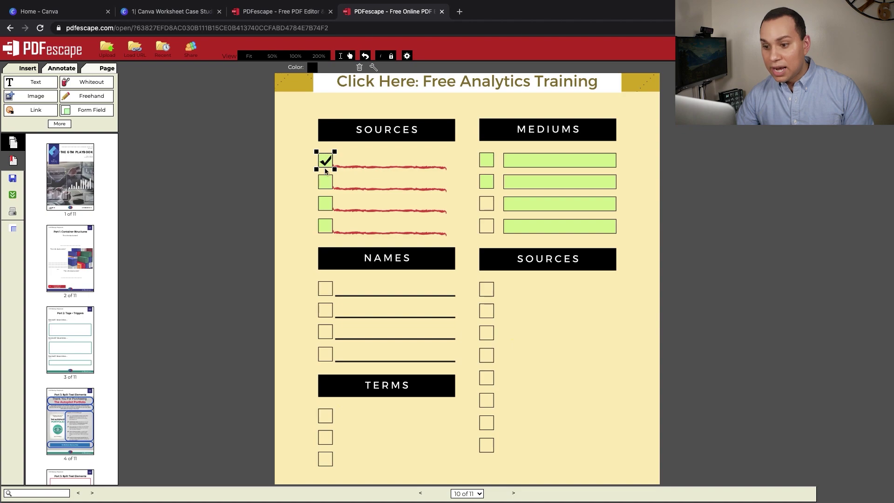
click(326, 184)
click(326, 204)
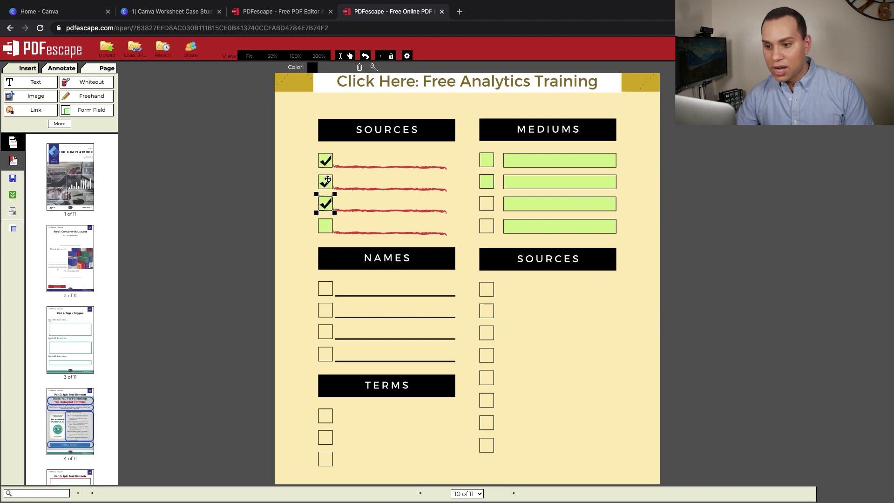
click(326, 181)
click(327, 203)
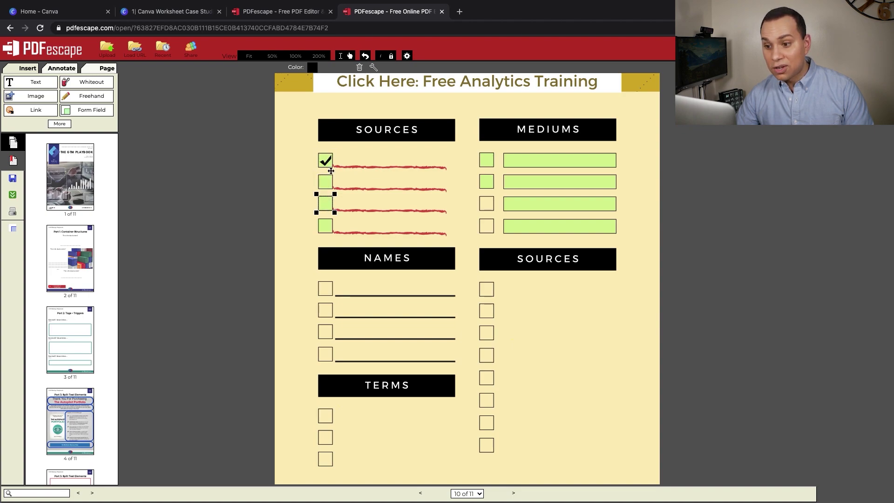
click(326, 161)
Tick the first MEDIUMS checkbox and type test text in its field.
click(542, 163)
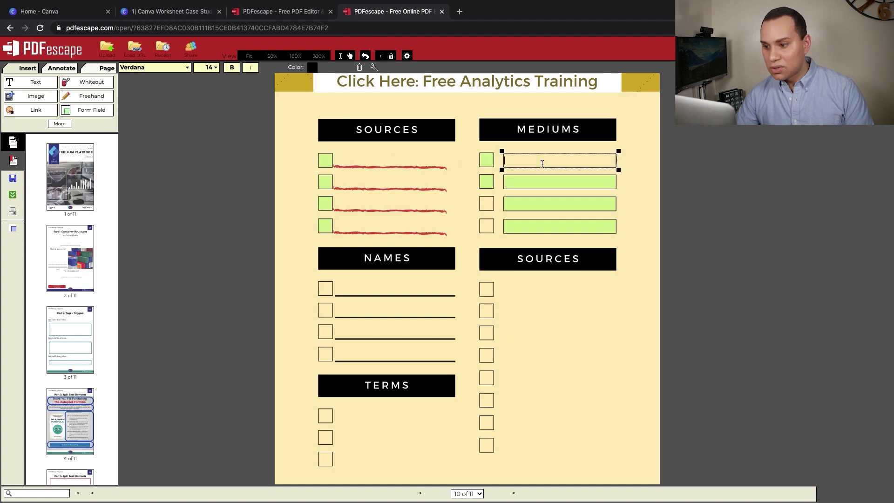
click(486, 160)
click(541, 160)
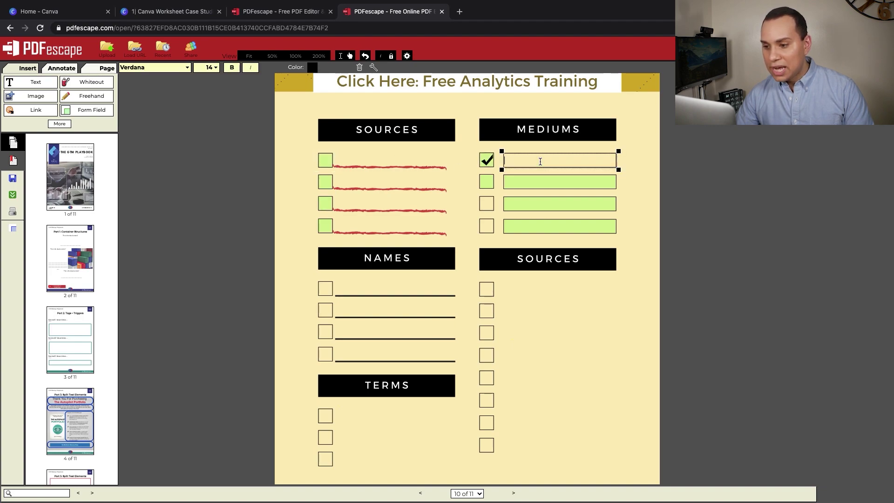
text(jjklbkbl)
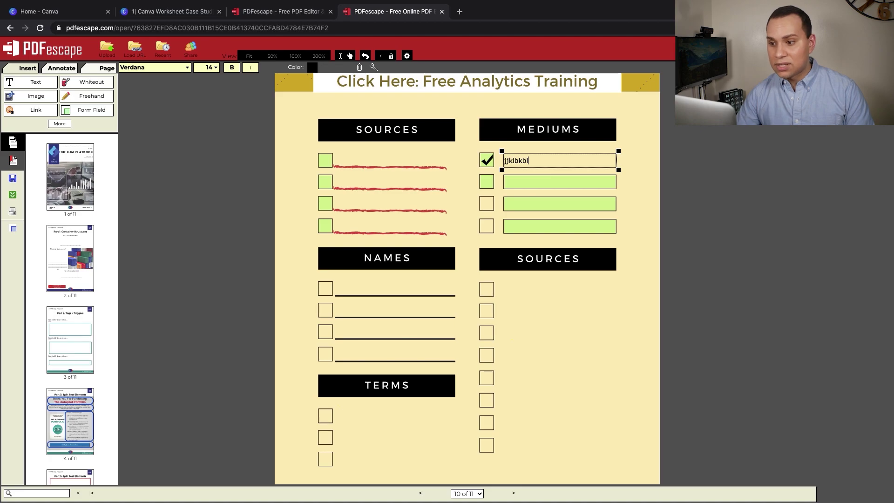
click(278, 198)
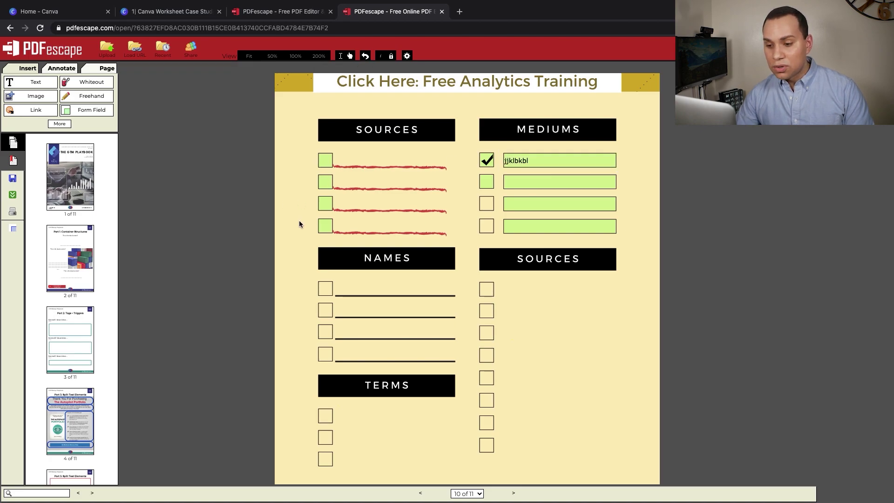
scroll(299, 219, up, 3)
scroll(299, 220, up, 1)
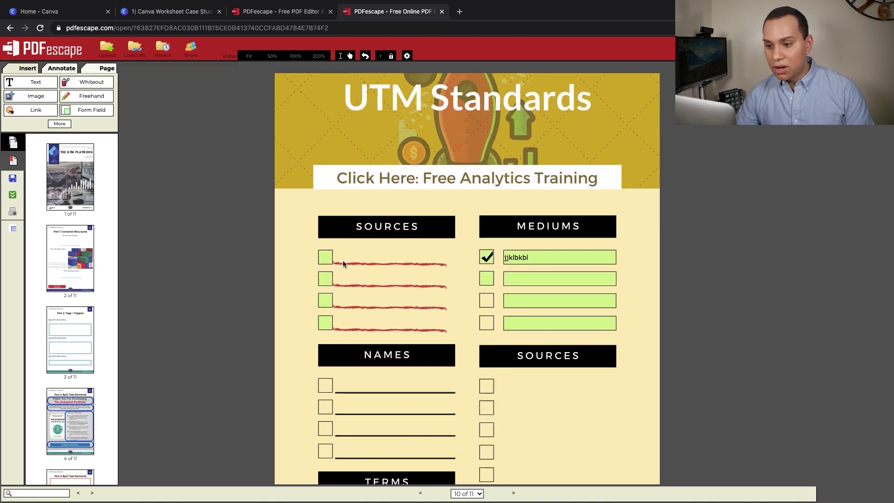
scroll(343, 260, up, 2)
scroll(364, 258, down, 4)
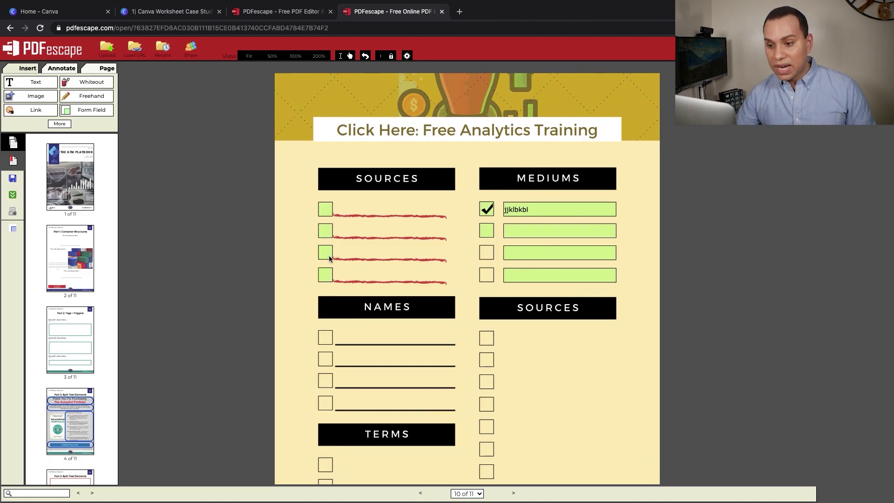
Save the worksheet, download it with Save & Download PDF, and open the downloaded file.
click(13, 179)
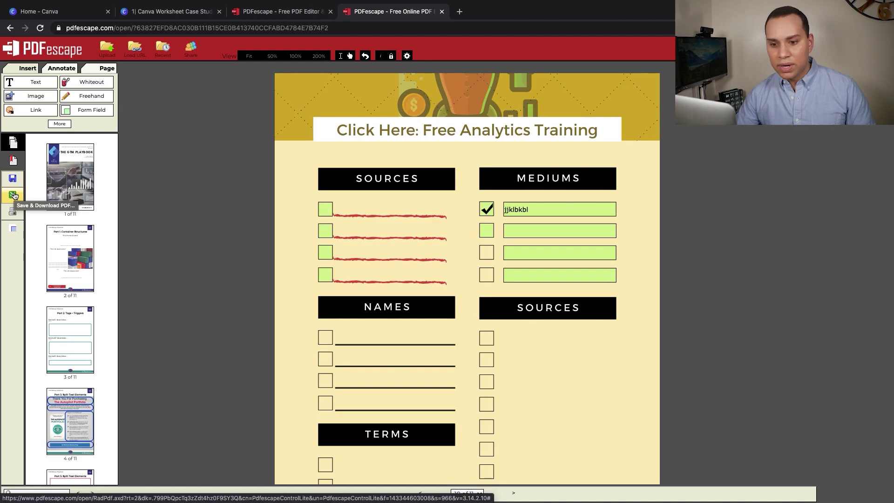
click(14, 195)
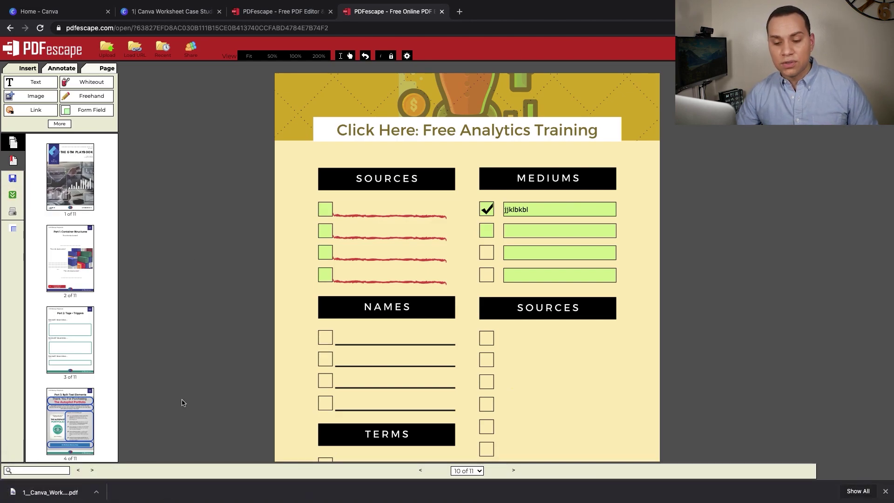
click(49, 491)
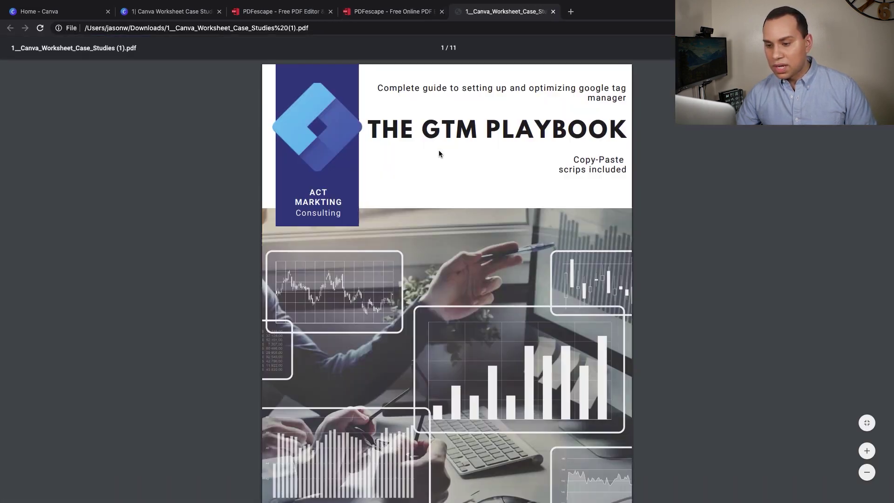
scroll(446, 168, down, 8)
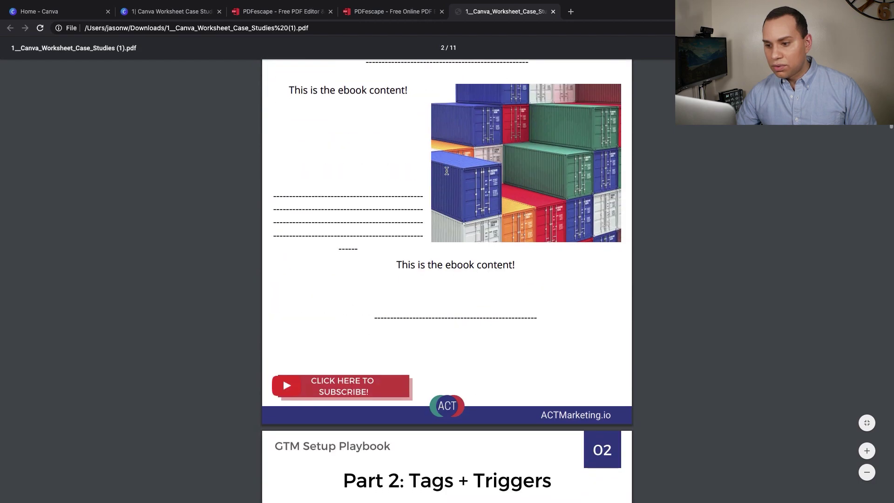
scroll(446, 170, down, 6)
scroll(445, 171, down, 6)
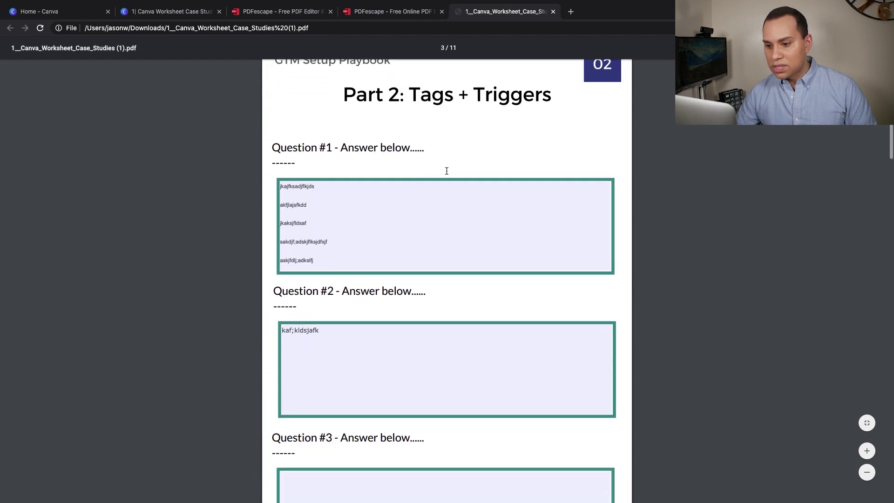
Clear the old page-3 Question #1 answer and enter new test text.
click(322, 230)
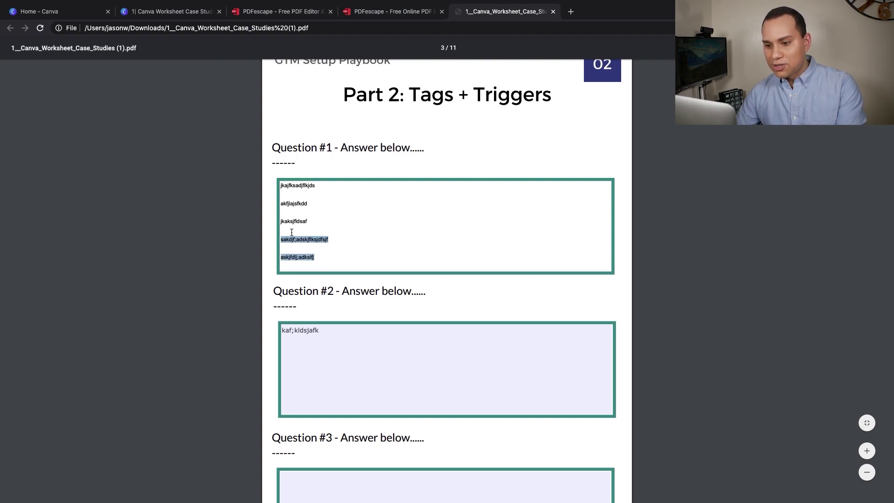
key(BackSpace)
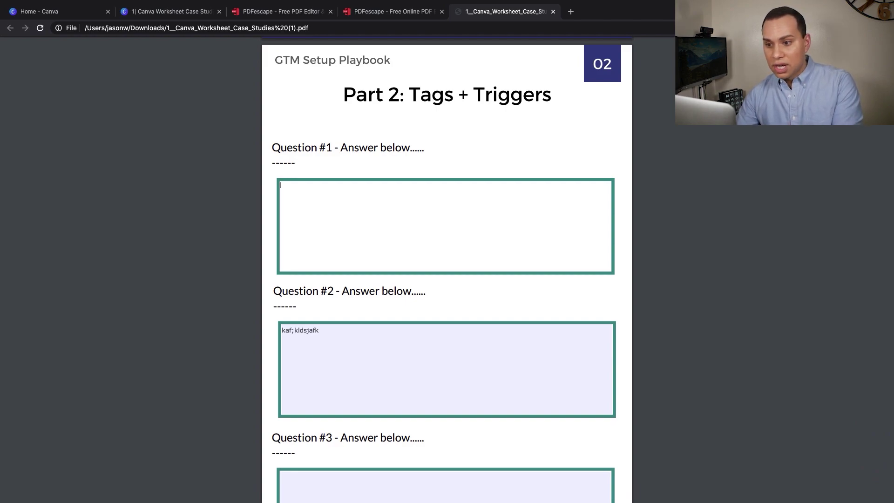
text(start with your Why and go from there....)
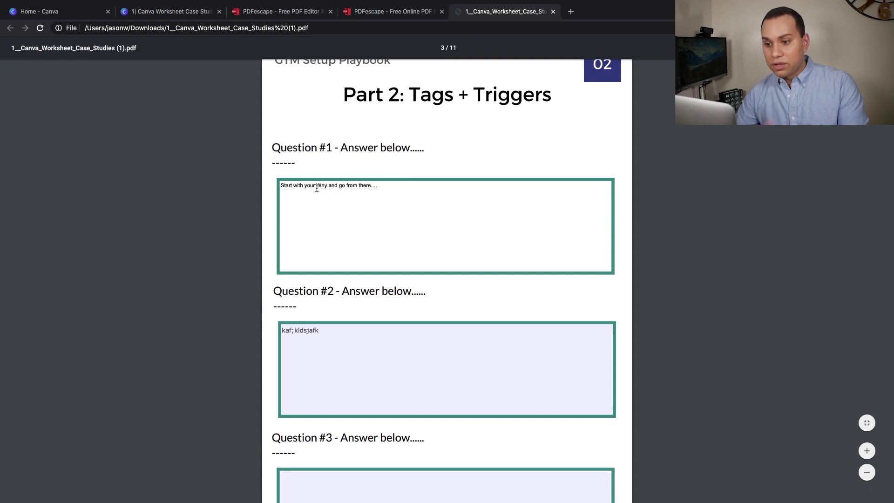
click(268, 190)
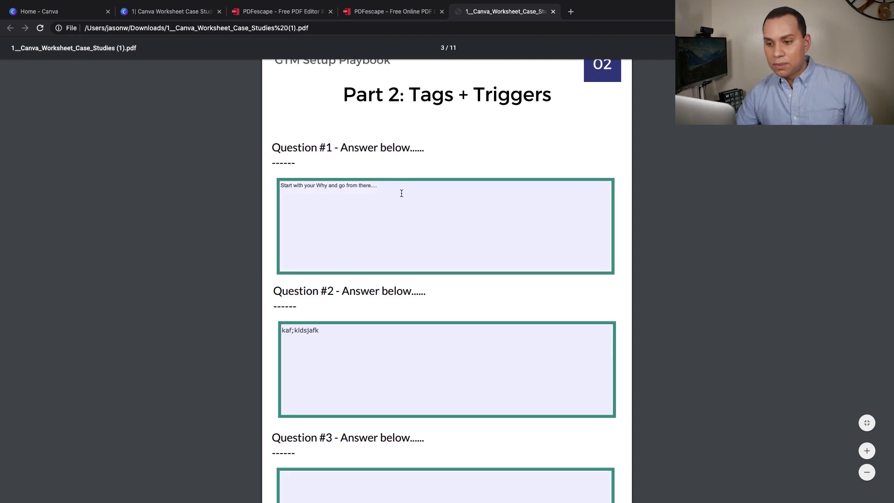
click(388, 185)
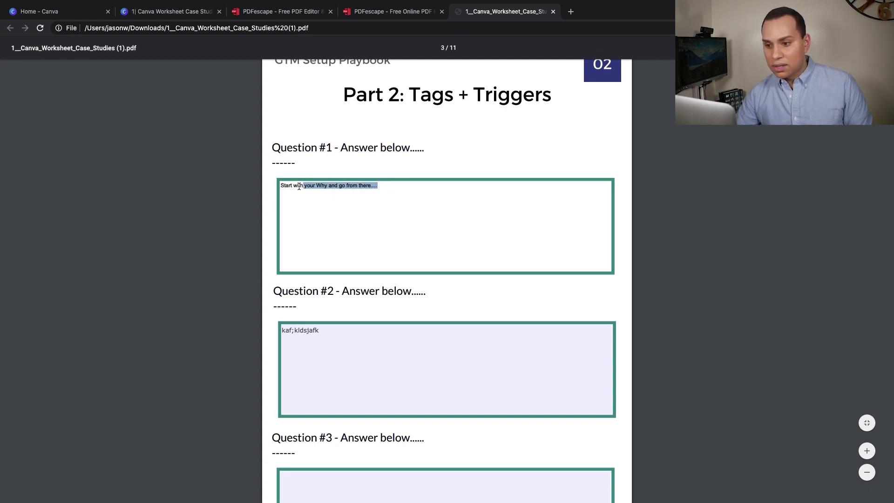
text(nsf;lkadsnf;sn)
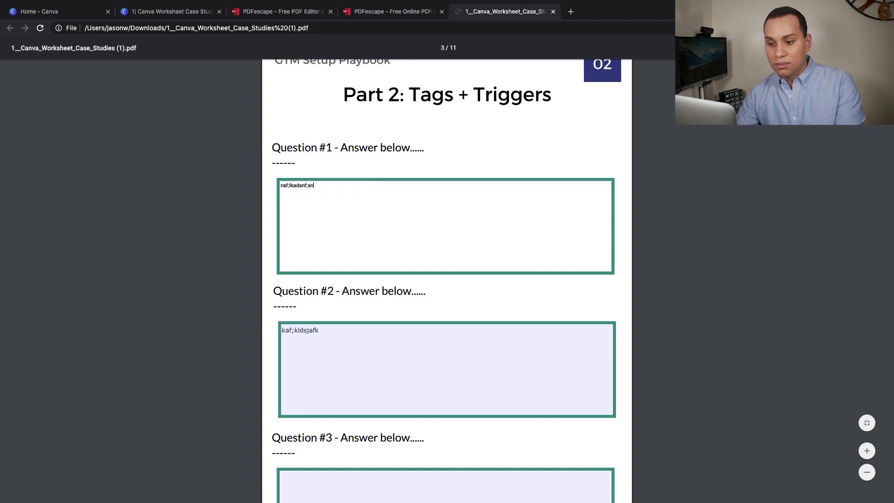
Test the Question #2 and #3 answer boxes and set the call-to-action dropdown to Download Now.
click(362, 333)
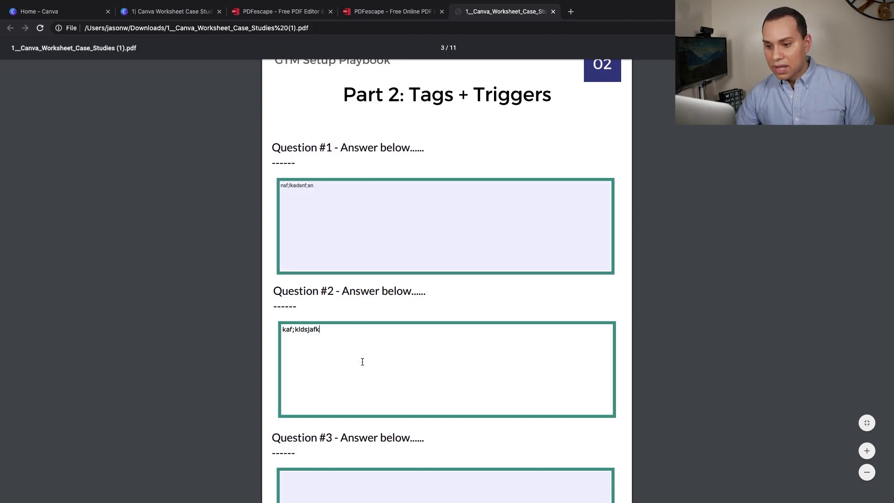
scroll(362, 333, down, 4)
click(374, 345)
text(kjblkjbkj)
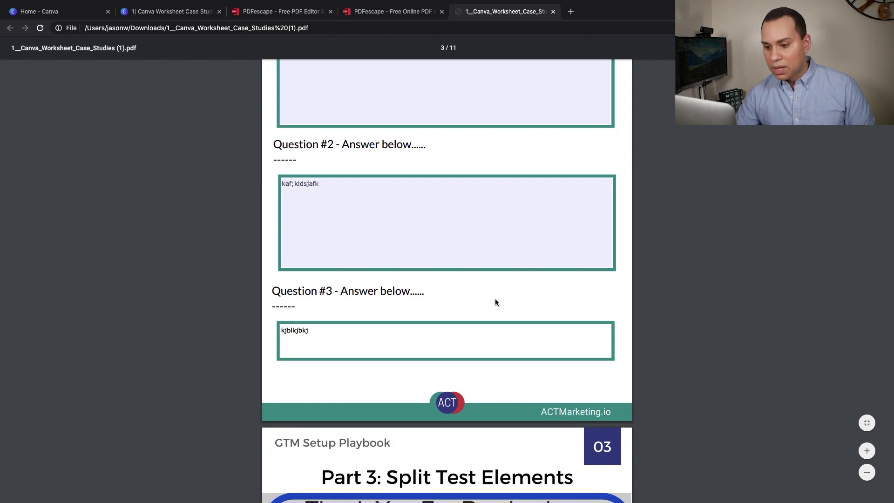
scroll(499, 298, down, 10)
scroll(499, 298, down, 10)
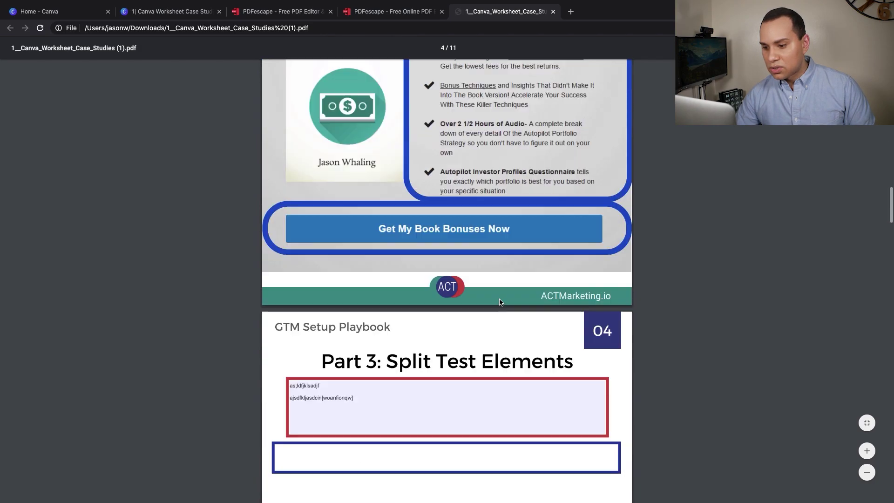
scroll(499, 298, down, 6)
scroll(500, 298, down, 8)
scroll(541, 299, down, 3)
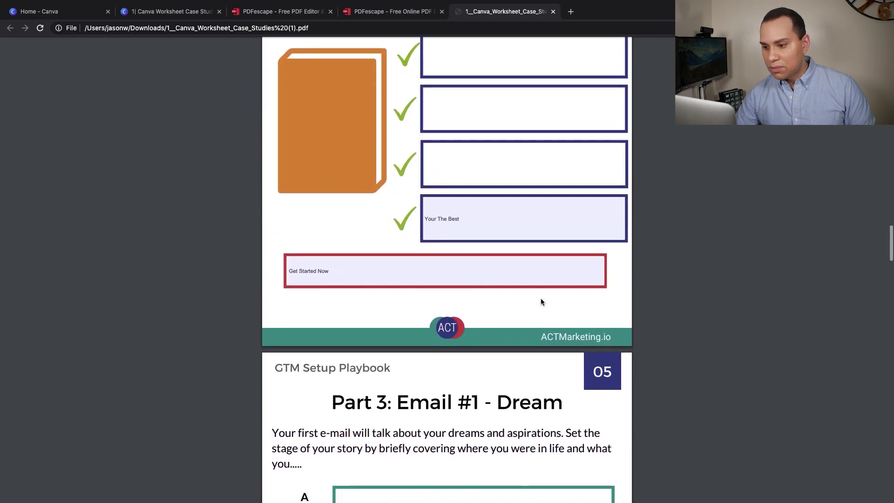
click(594, 276)
click(599, 273)
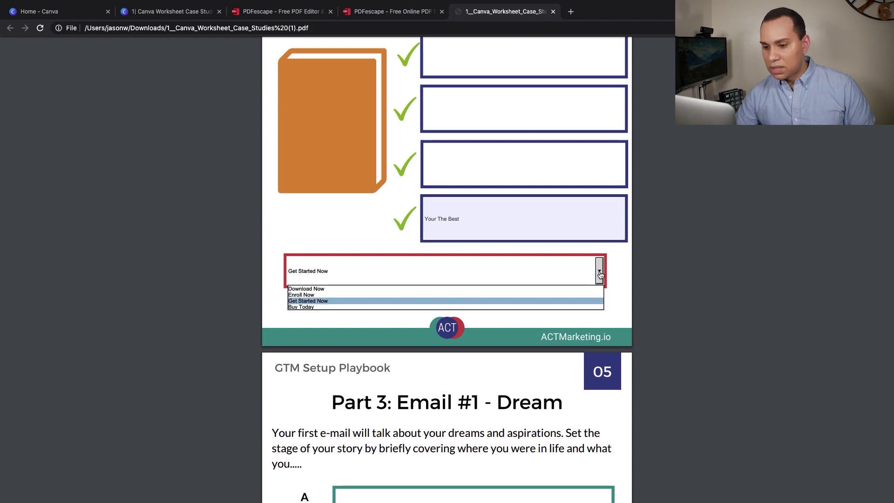
click(338, 288)
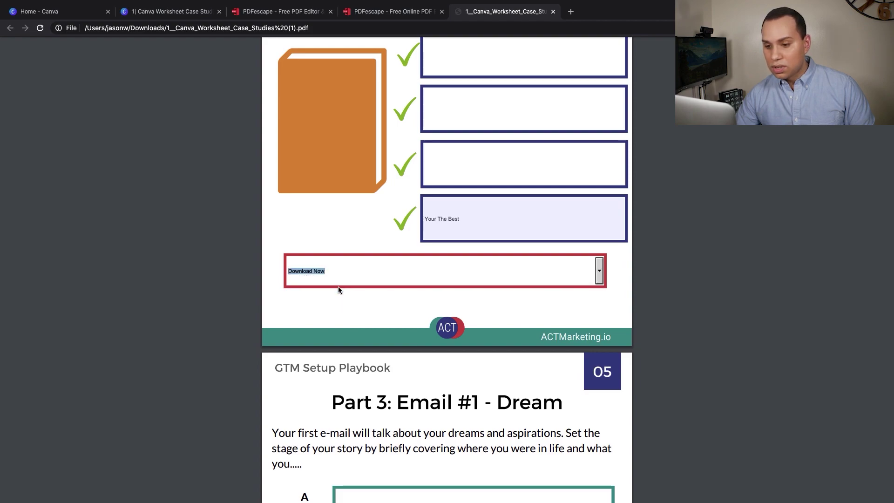
Check the Your The Best dropdown's options, keeping Your The Best selected.
click(619, 223)
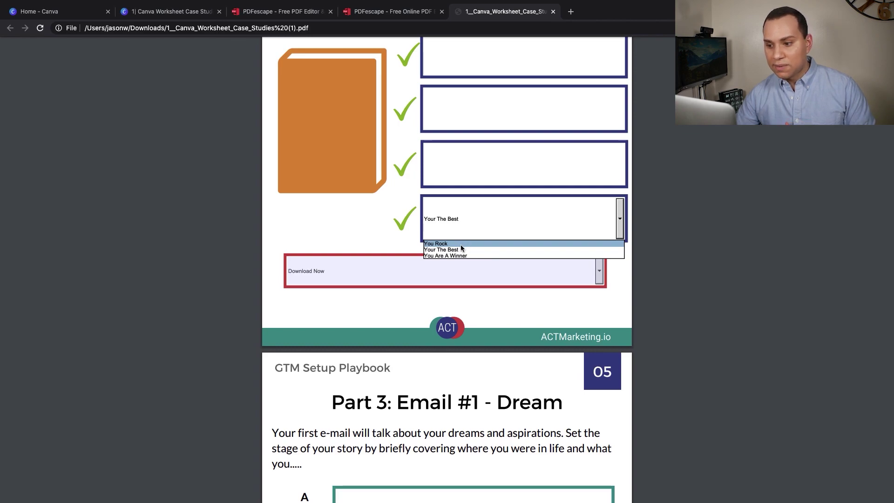
click(451, 250)
click(345, 222)
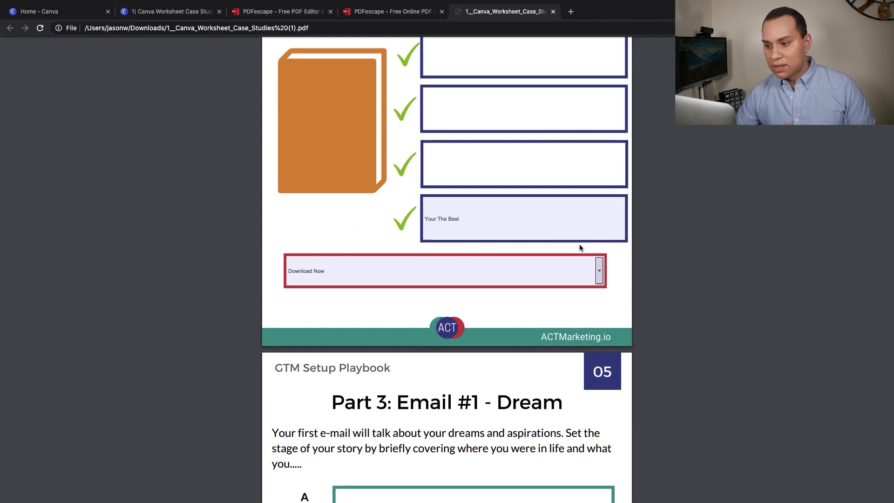
click(563, 208)
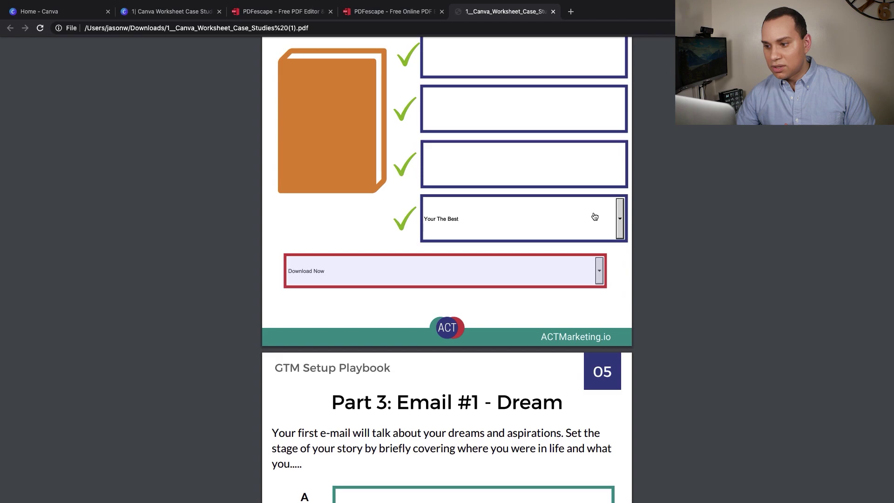
scroll(459, 246, down, 5)
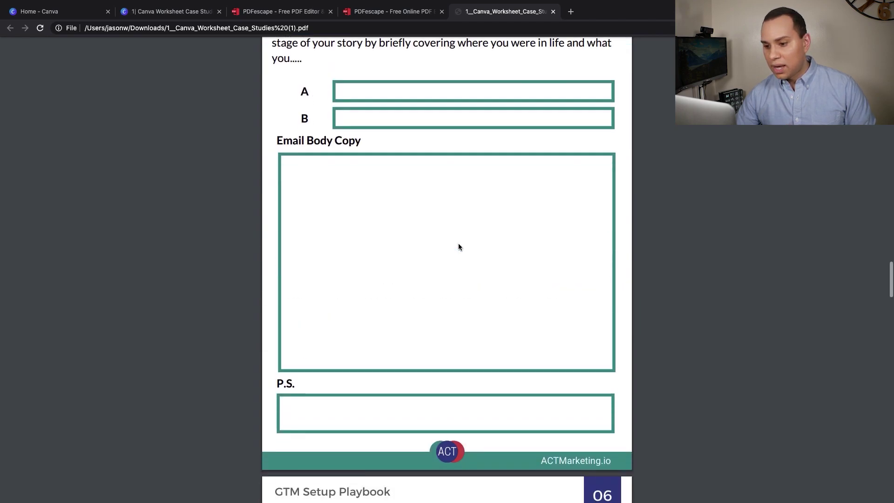
scroll(458, 247, down, 5)
scroll(458, 246, down, 5)
scroll(459, 247, down, 5)
scroll(459, 246, down, 2)
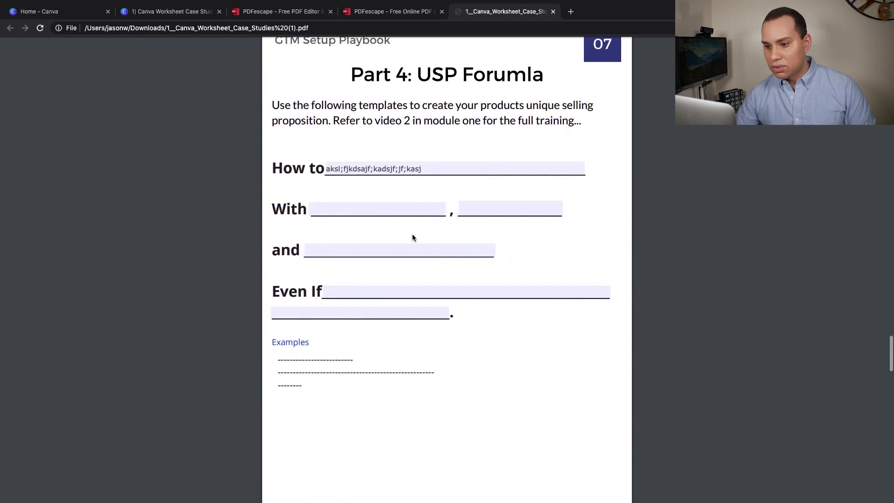
Place the cursor in the USP Formula's With blank on page 8.
click(356, 209)
text(asf;lnasd;fnsd)
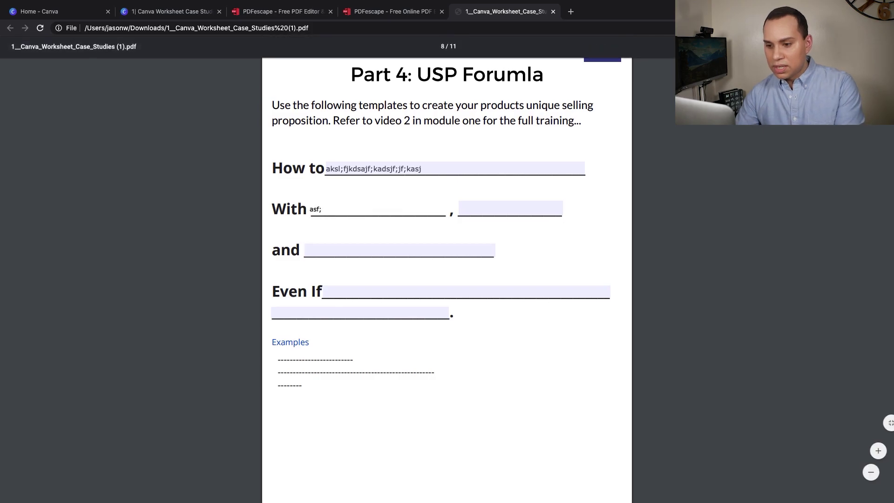
scroll(336, 174, down, 3)
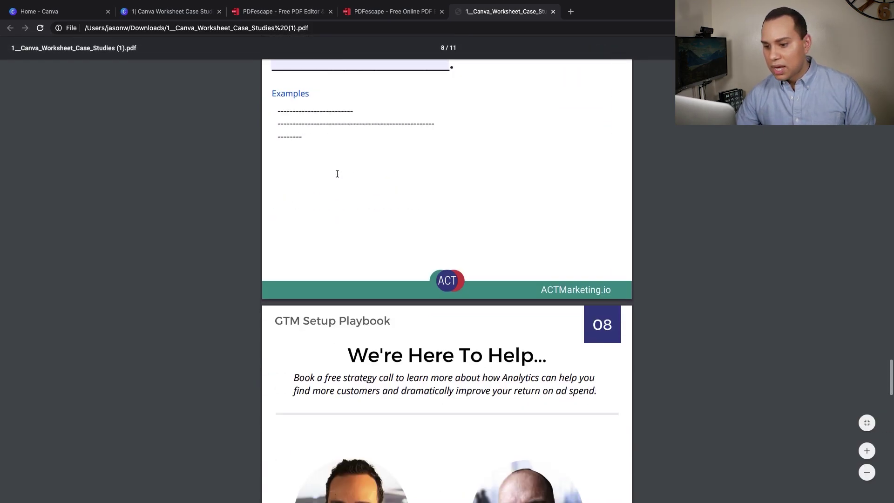
scroll(337, 174, down, 5)
scroll(337, 174, down, 4)
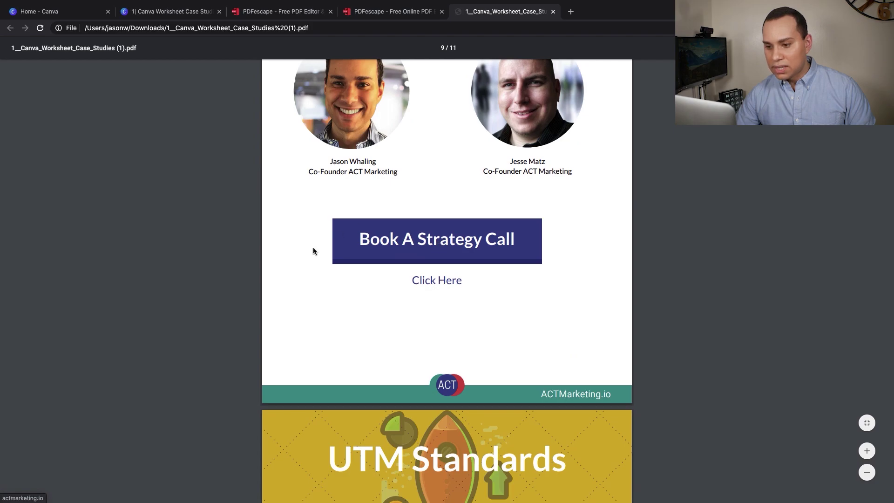
scroll(313, 251, down, 3)
scroll(313, 251, down, 5)
scroll(313, 251, down, 3)
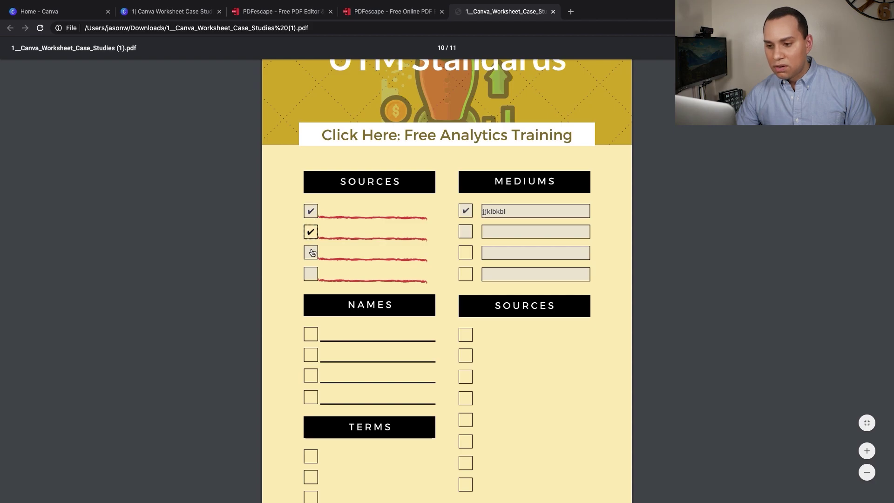
scroll(457, 267, up, 3)
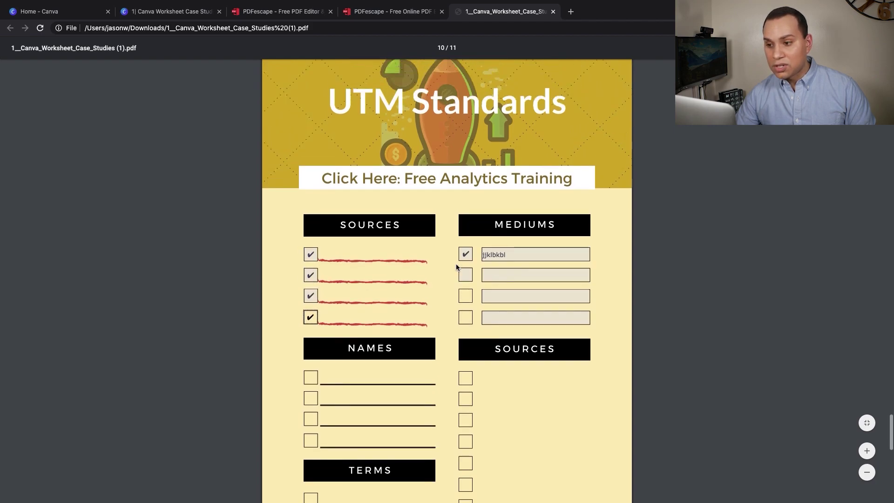
scroll(457, 268, up, 6)
scroll(457, 268, up, 6)
scroll(456, 267, up, 3)
scroll(457, 268, up, 4)
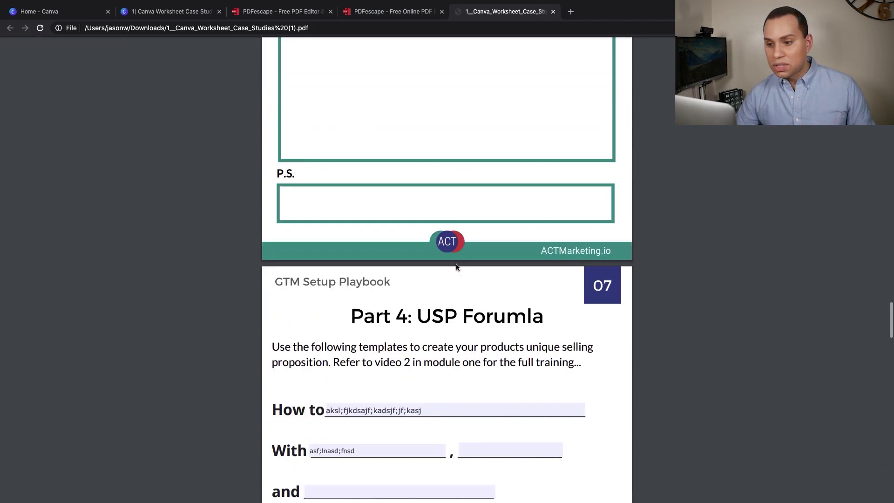
scroll(457, 267, up, 6)
scroll(456, 267, down, 2)
scroll(456, 268, up, 3)
scroll(456, 267, up, 5)
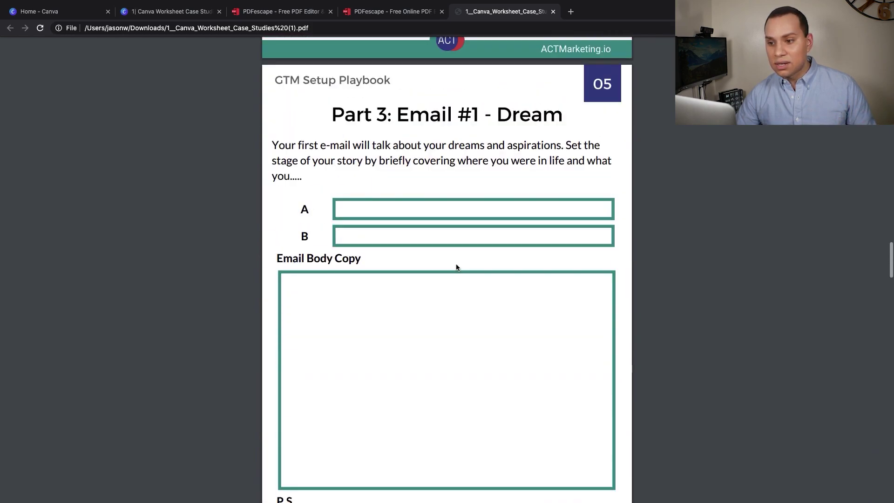
scroll(457, 267, up, 5)
scroll(456, 268, up, 4)
scroll(457, 267, up, 5)
scroll(456, 268, up, 2)
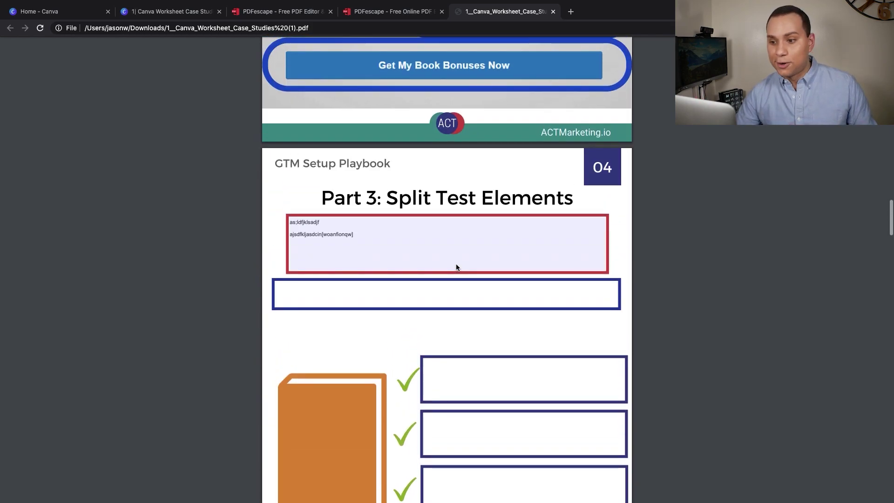
scroll(456, 268, up, 6)
scroll(457, 267, up, 6)
scroll(457, 267, up, 4)
scroll(457, 267, up, 5)
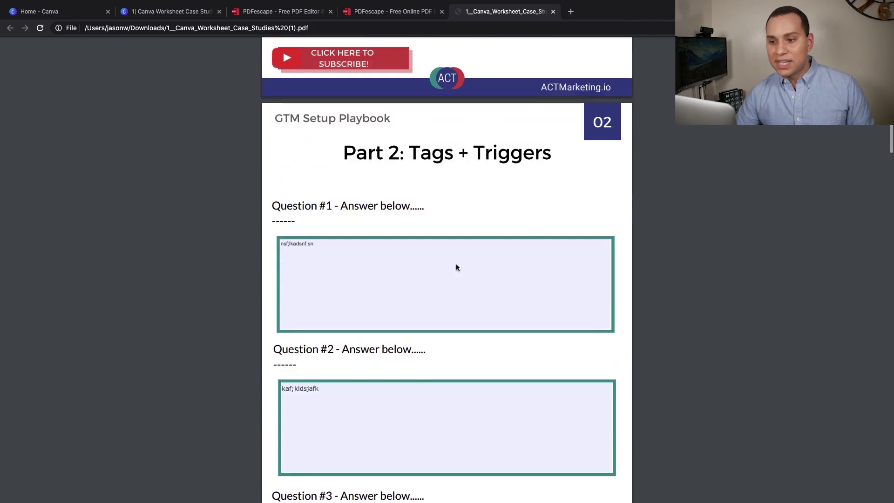
scroll(457, 267, up, 5)
scroll(457, 267, up, 4)
scroll(457, 267, up, 5)
scroll(457, 268, up, 5)
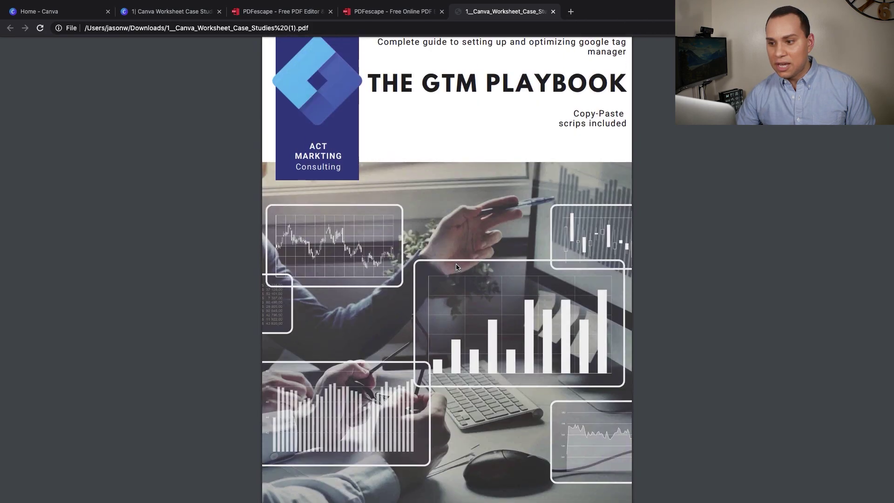